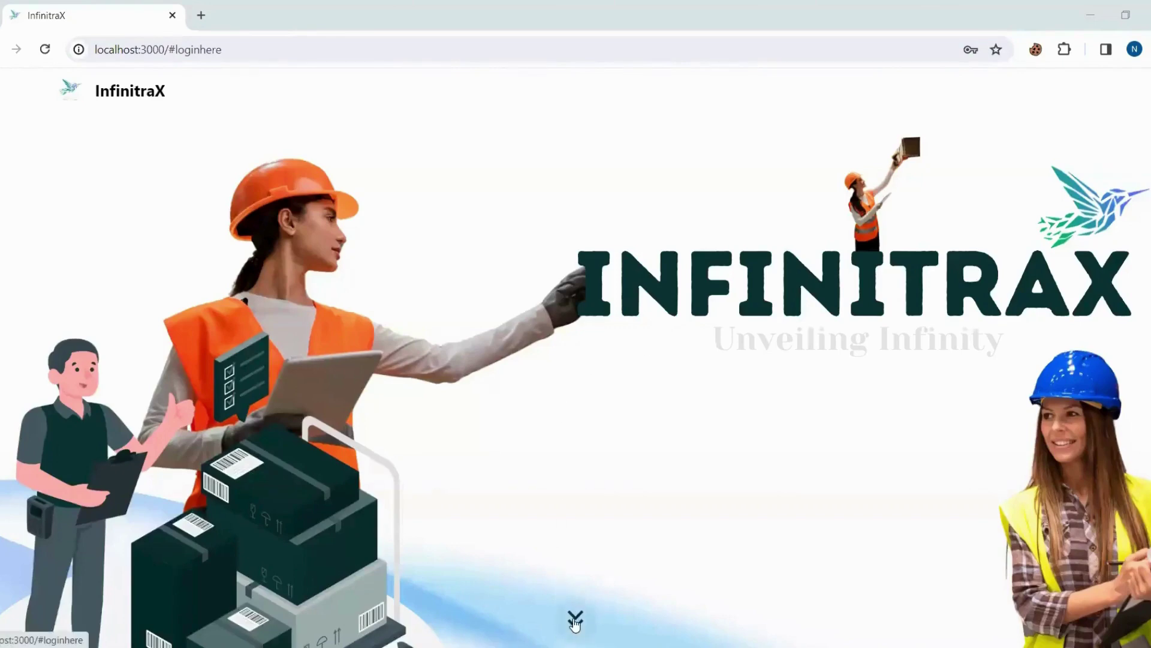
# Reach the login form, briefly inspect the page in DevTools, then submit with both fields blank.
pyautogui.click(575, 621)
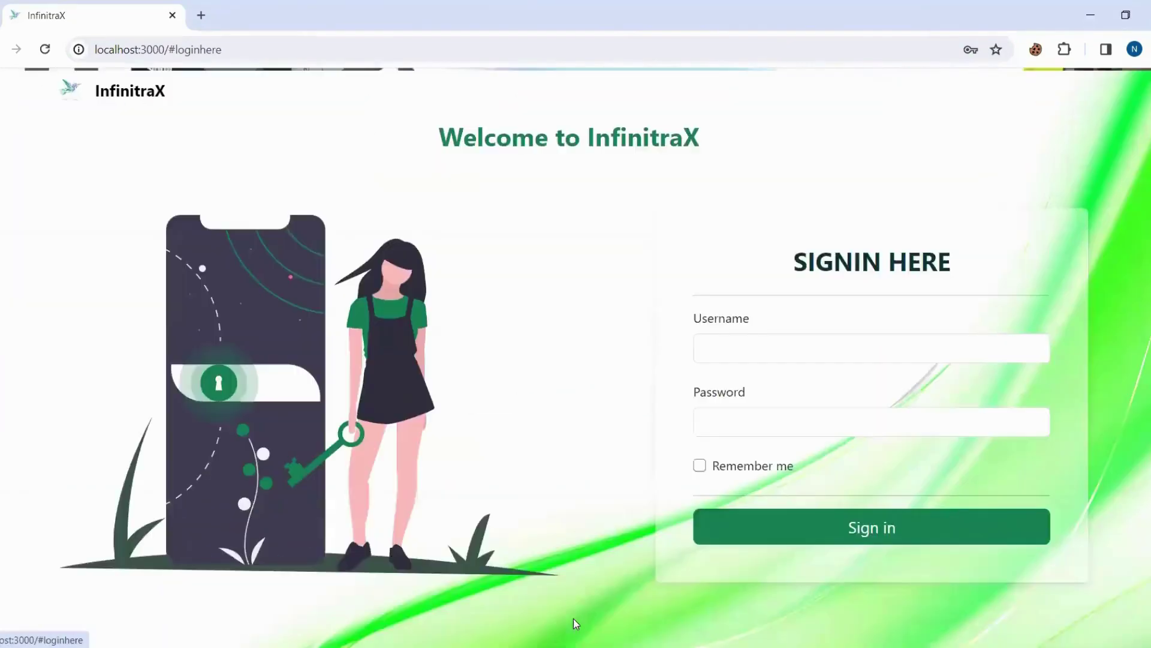
pyautogui.rightClick(605, 405)
pyautogui.click(632, 382)
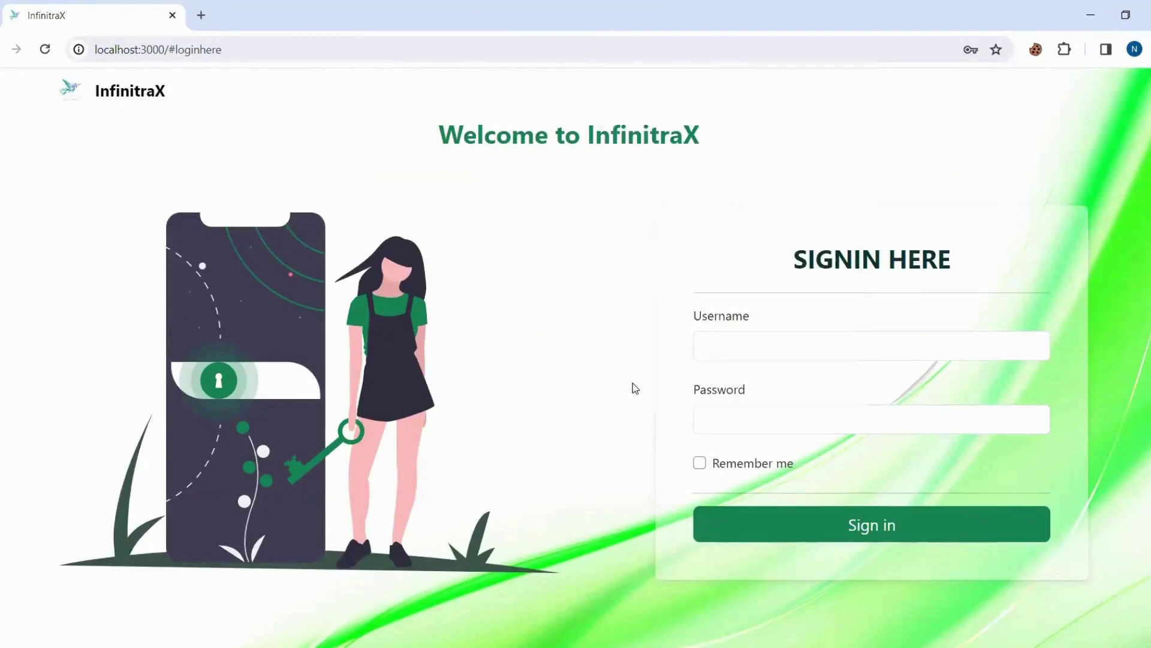
pyautogui.press('F12')
pyautogui.click(765, 528)
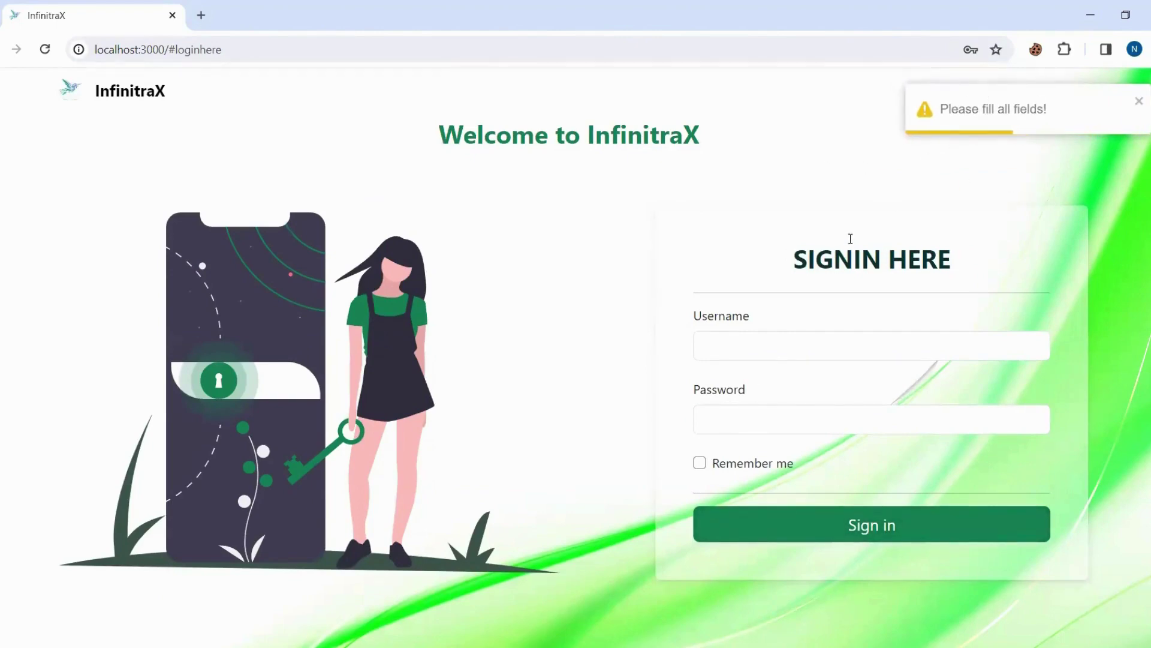
# Sign in with a wrong username and password to trigger the incorrect-credentials error.
pyautogui.click(762, 347)
pyautogui.write('aa')
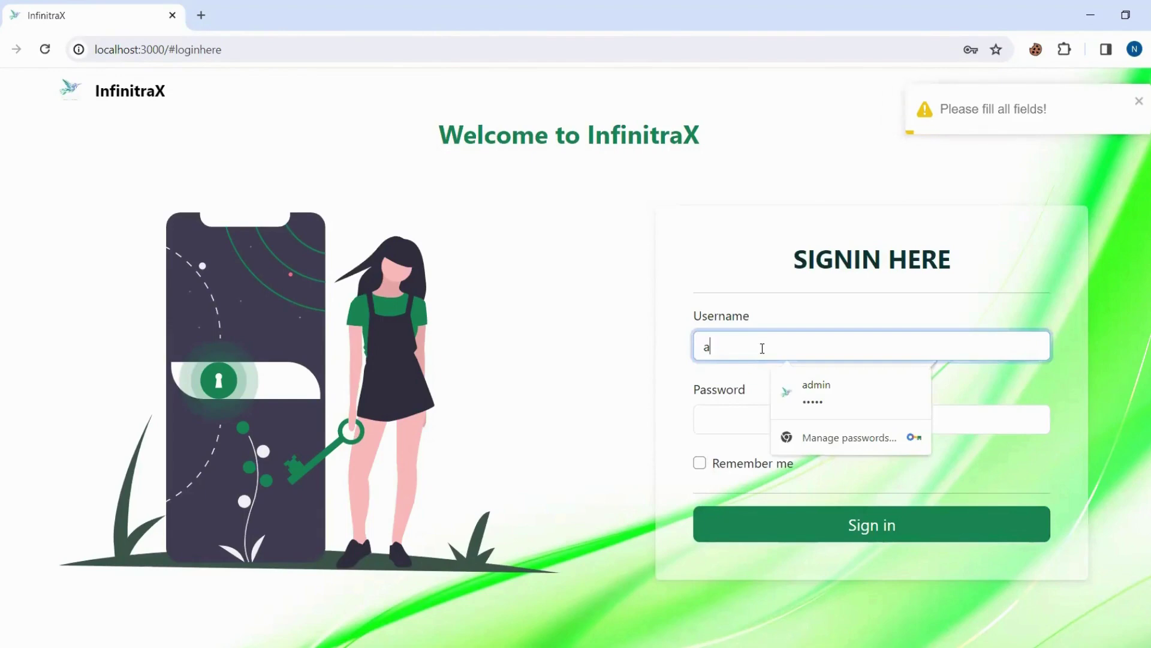
pyautogui.click(724, 418)
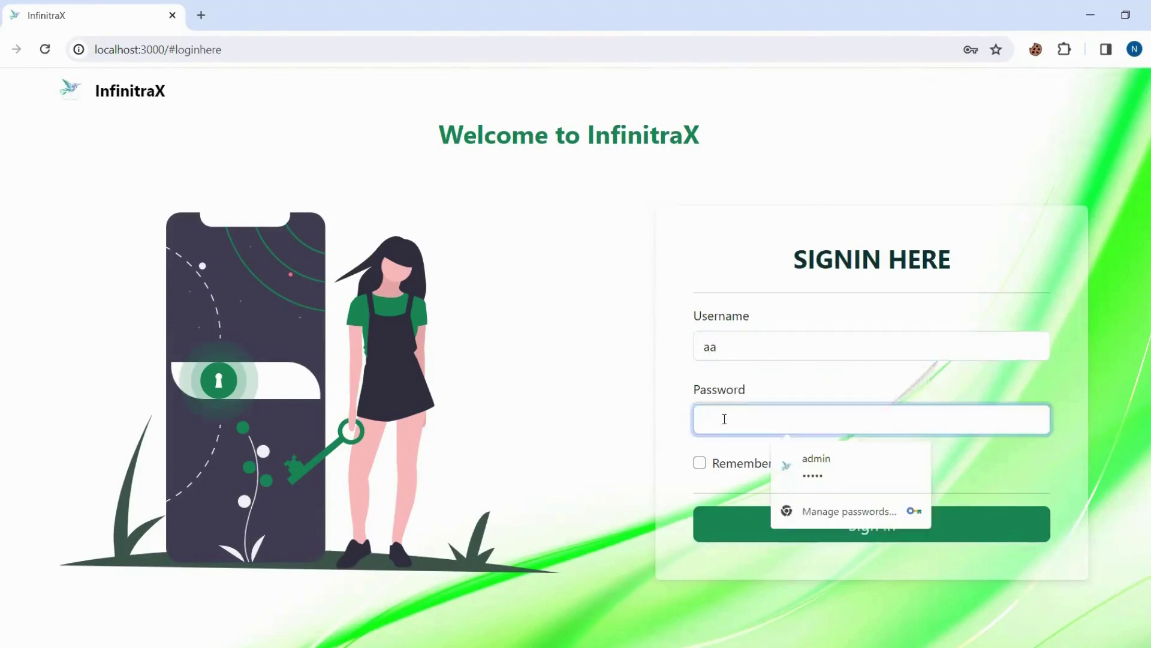
pyautogui.write('aaa')
pyautogui.click(736, 531)
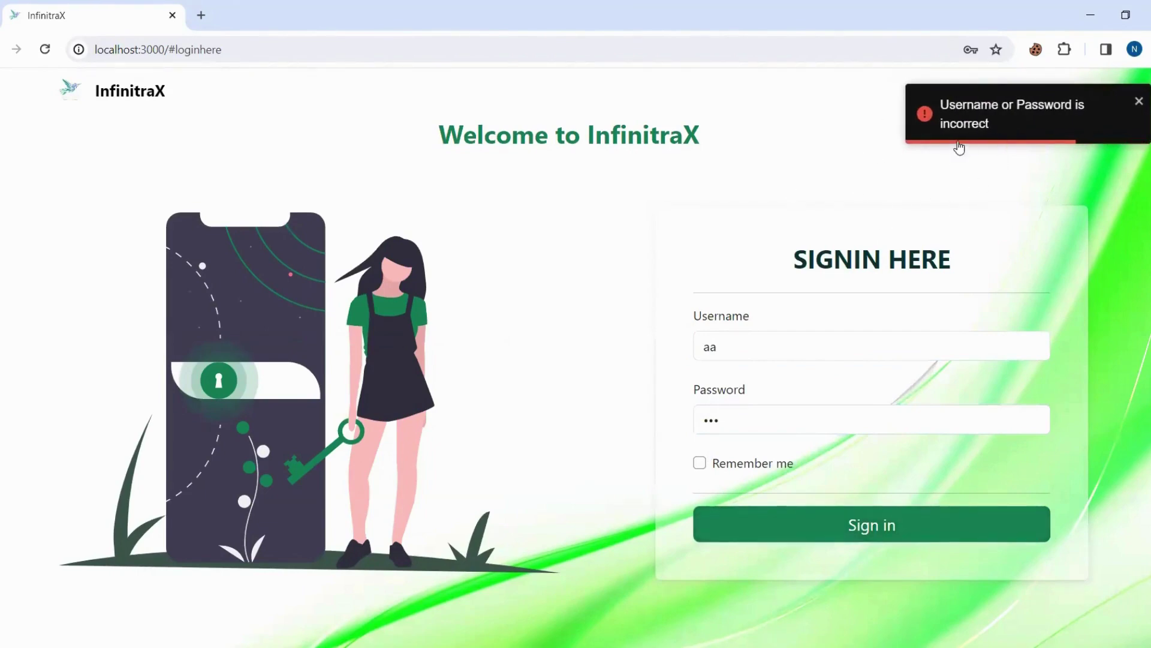
# Correct the username to 'admin' and fill the form with Chrome's saved admin login.
pyautogui.click(737, 341)
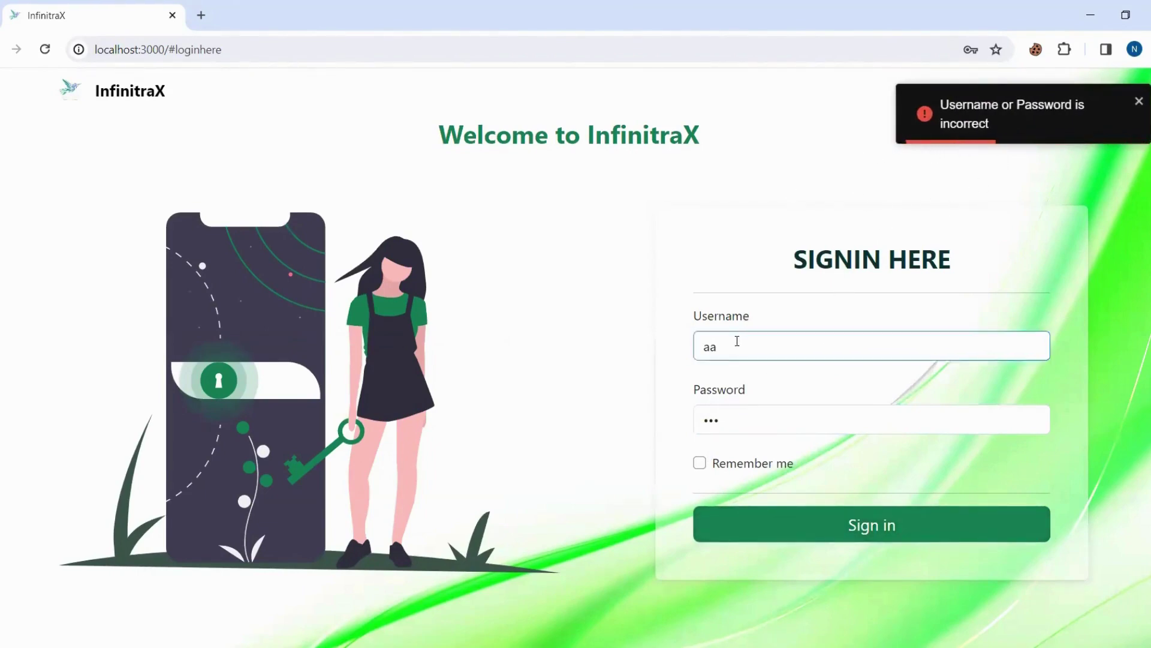
pyautogui.press('BackSpace')
pyautogui.write('dmi')
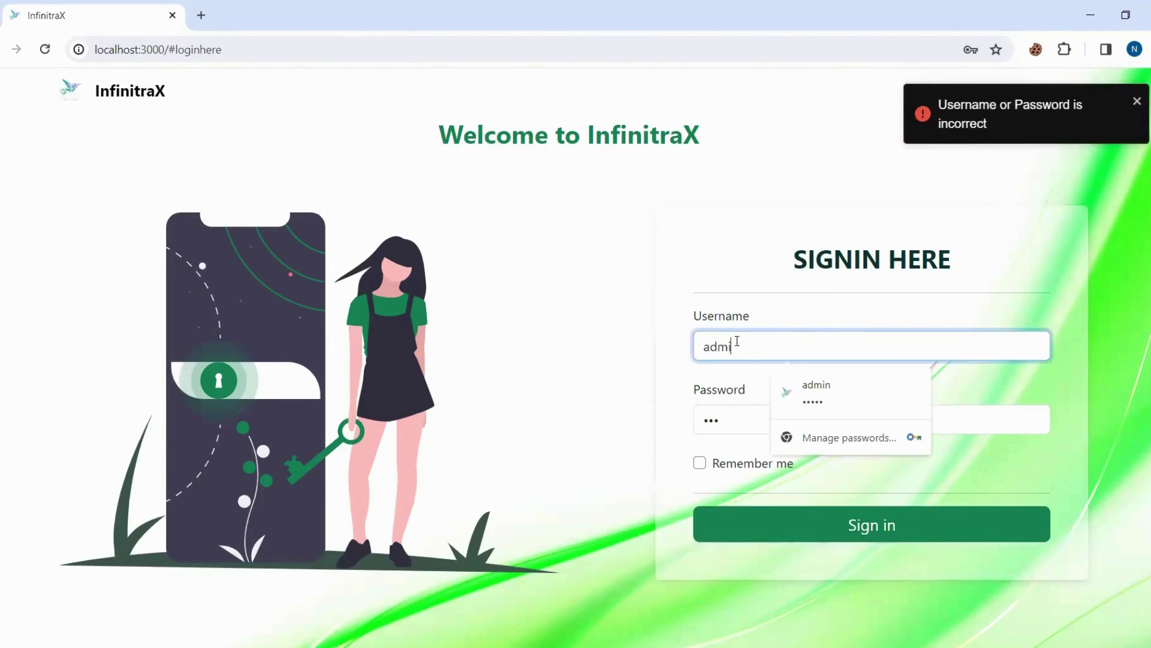
pyautogui.write('n')
pyautogui.click(831, 406)
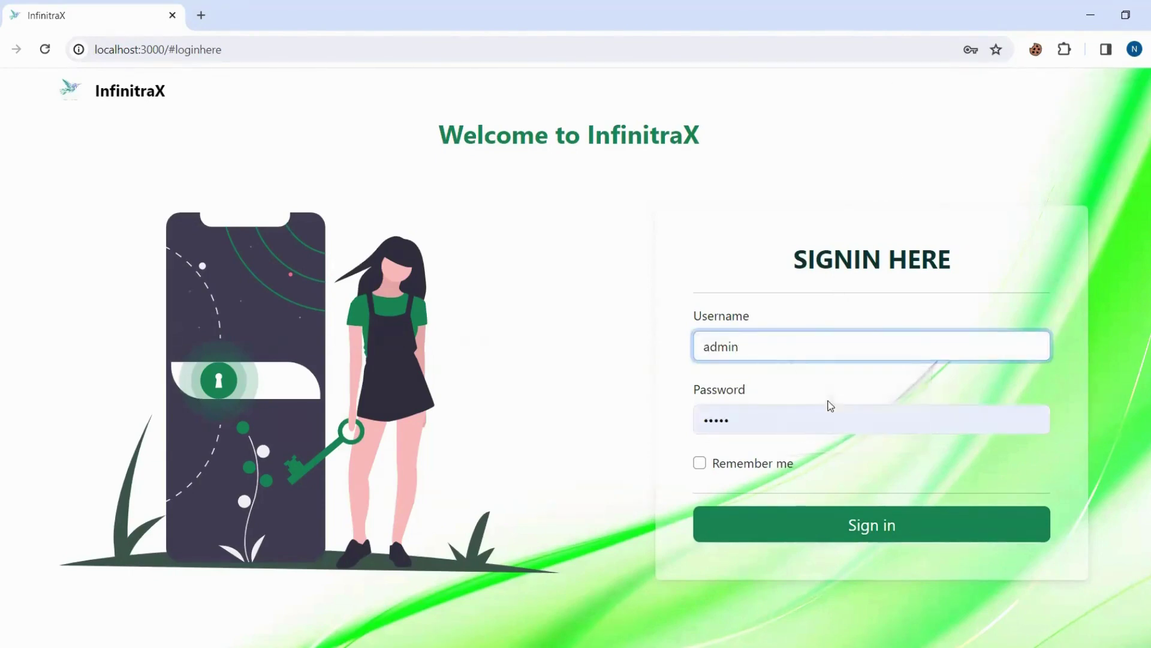
# Check in Cookie-Editor that the page has no cookies, then sign in as admin to the dashboard.
pyautogui.click(1034, 50)
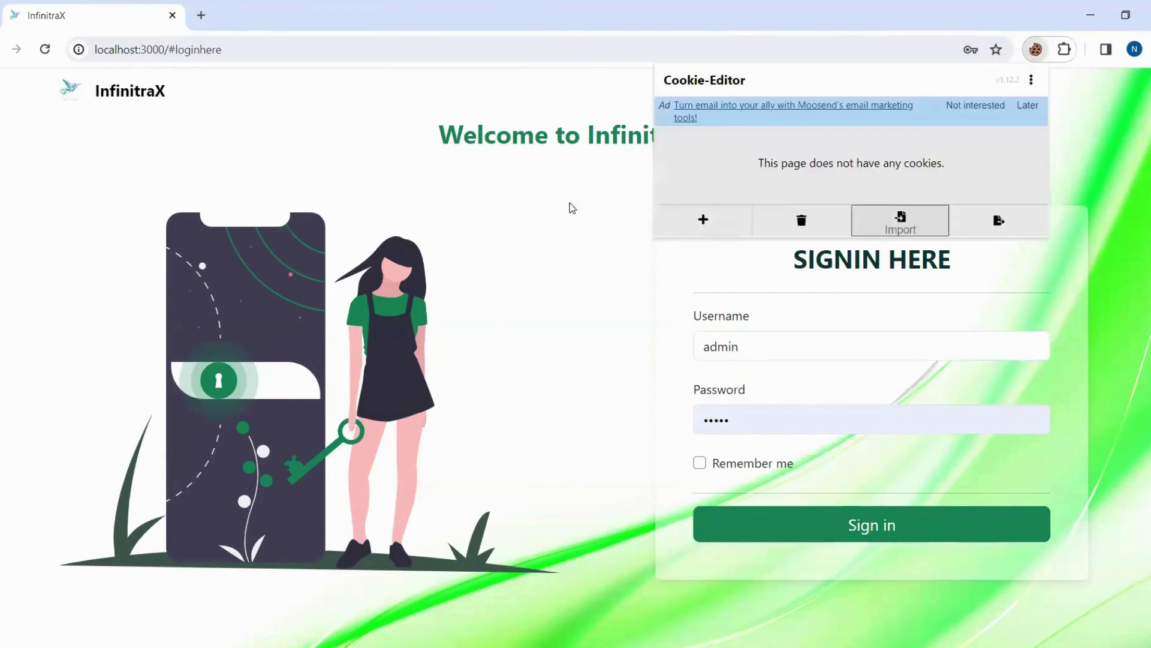
pyautogui.click(531, 264)
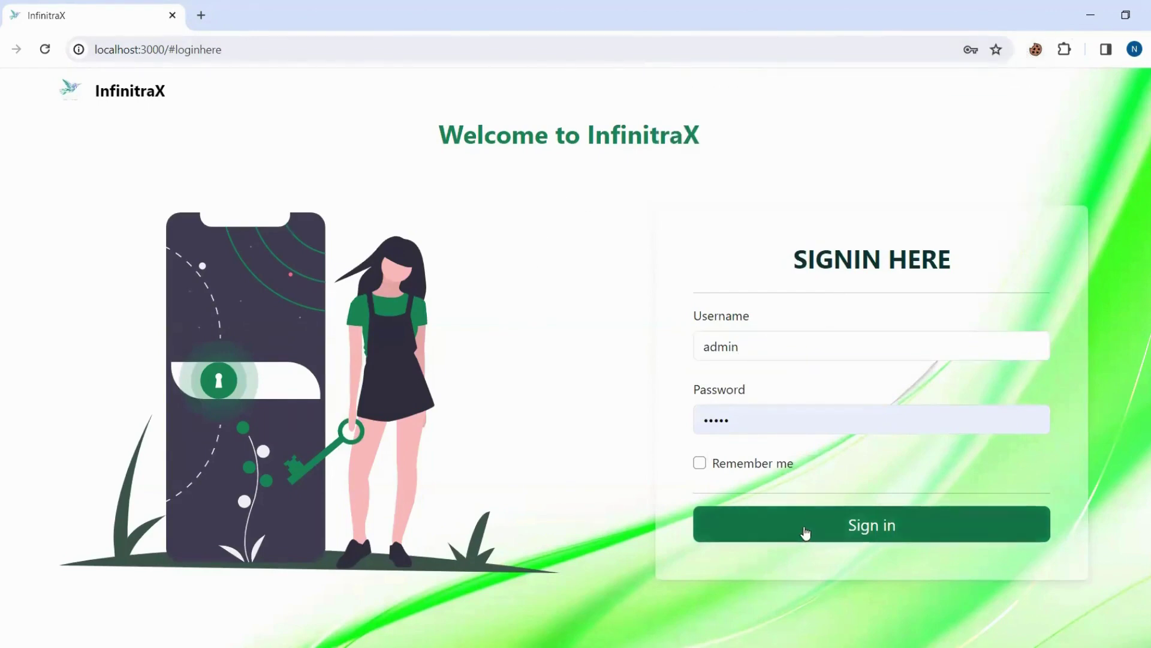
pyautogui.click(805, 533)
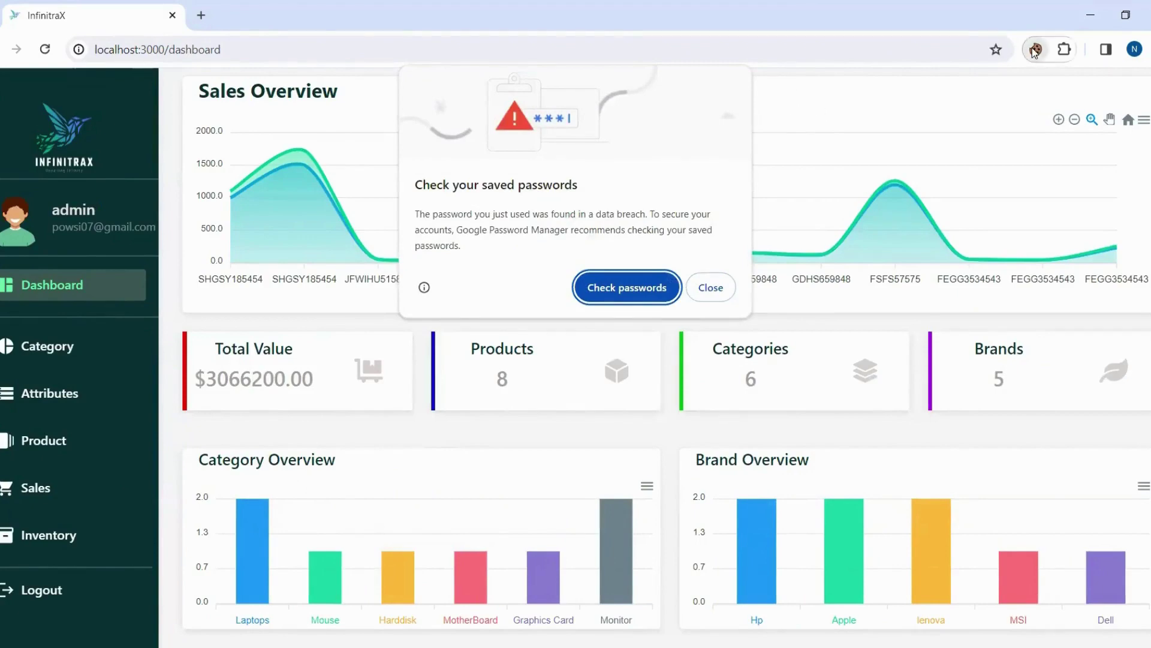
pyautogui.click(892, 108)
# In Cookie-Editor on the dashboard, expand the token cookie and delete it.
pyautogui.click(1035, 50)
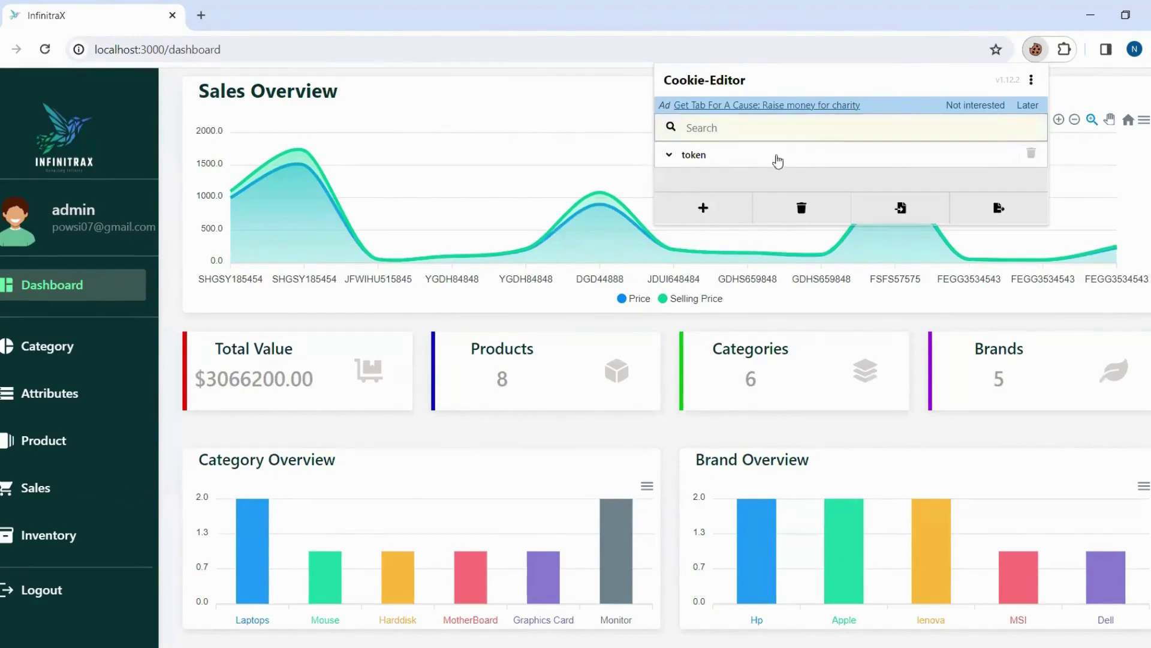
pyautogui.click(673, 160)
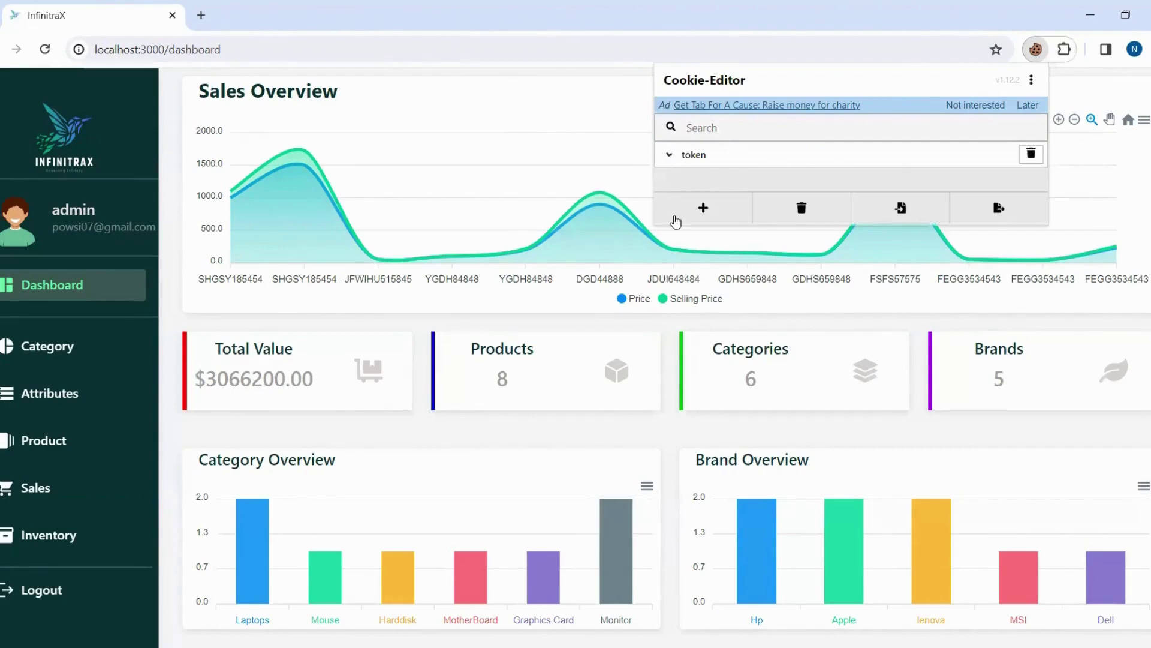
pyautogui.click(672, 234)
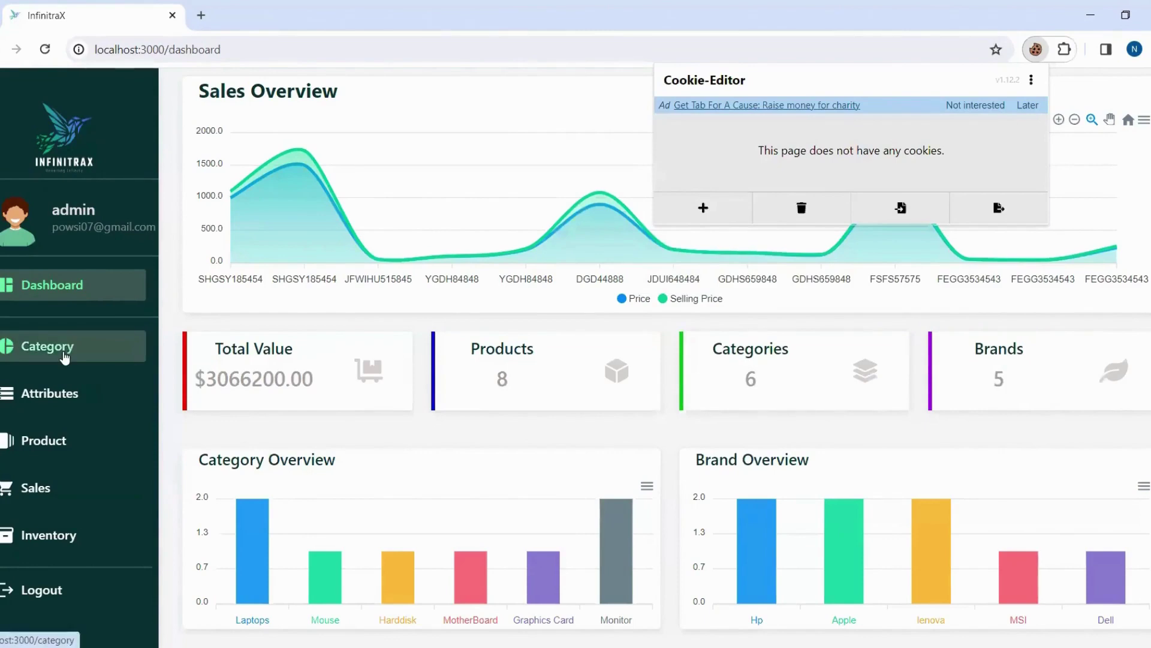
# Try the Category page, then load localhost:3000/dashboard directly; both redirect to the landing page.
pyautogui.click(65, 357)
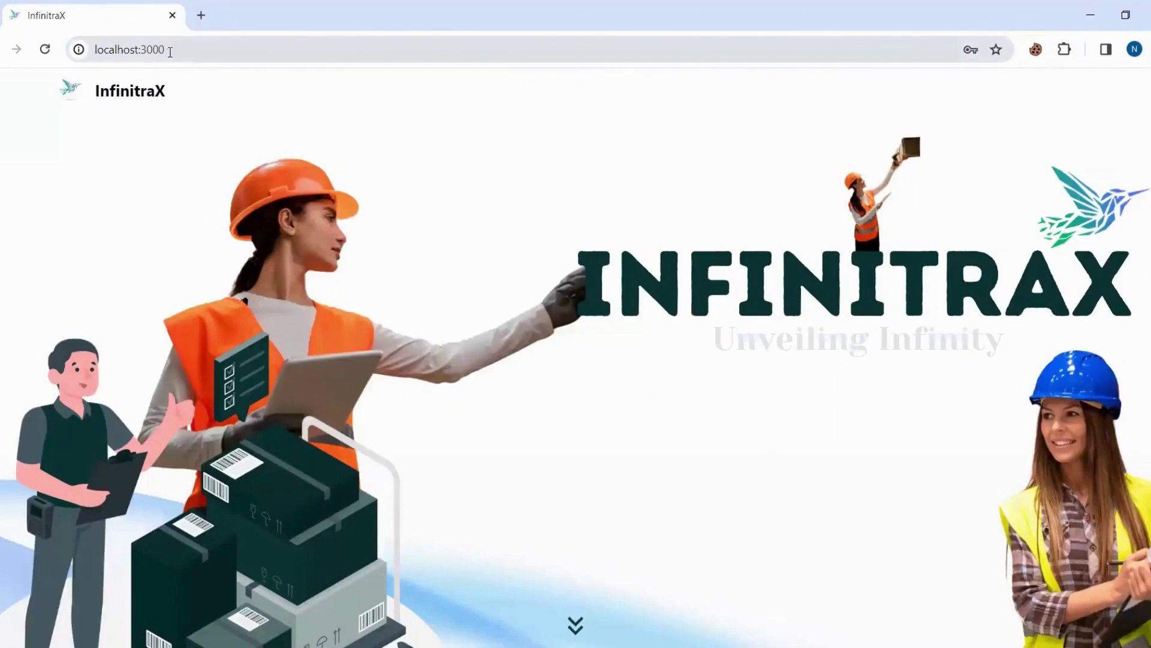
pyautogui.click(169, 52)
pyautogui.click(170, 53)
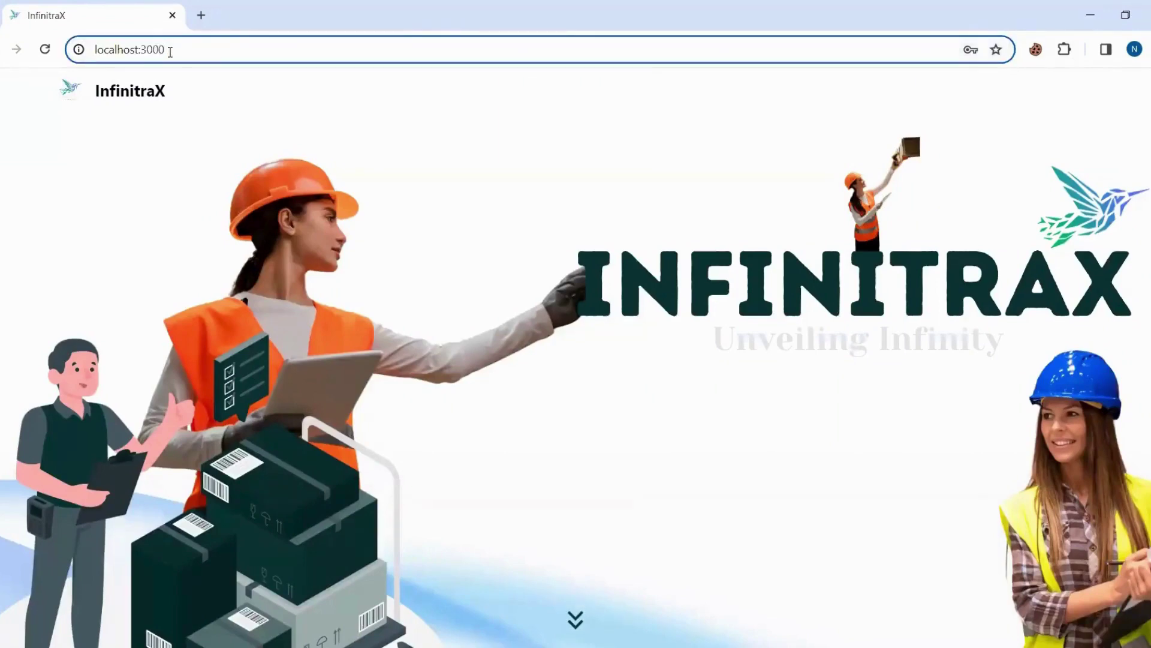
pyautogui.write('/das')
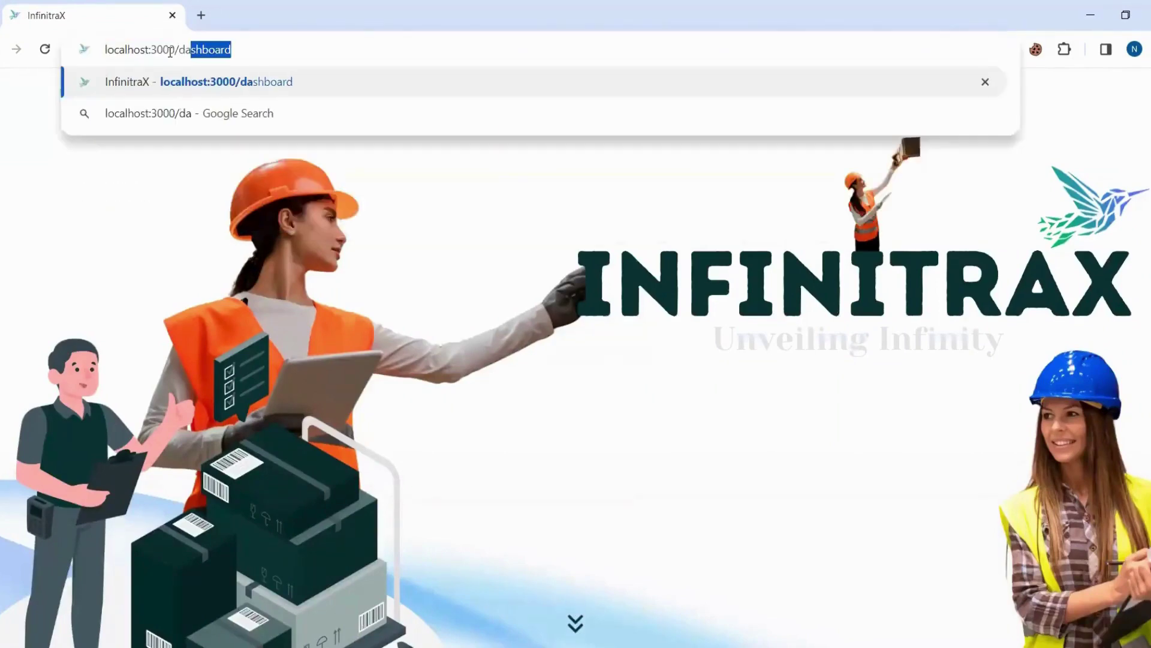
pyautogui.click(223, 46)
pyautogui.press('Return')
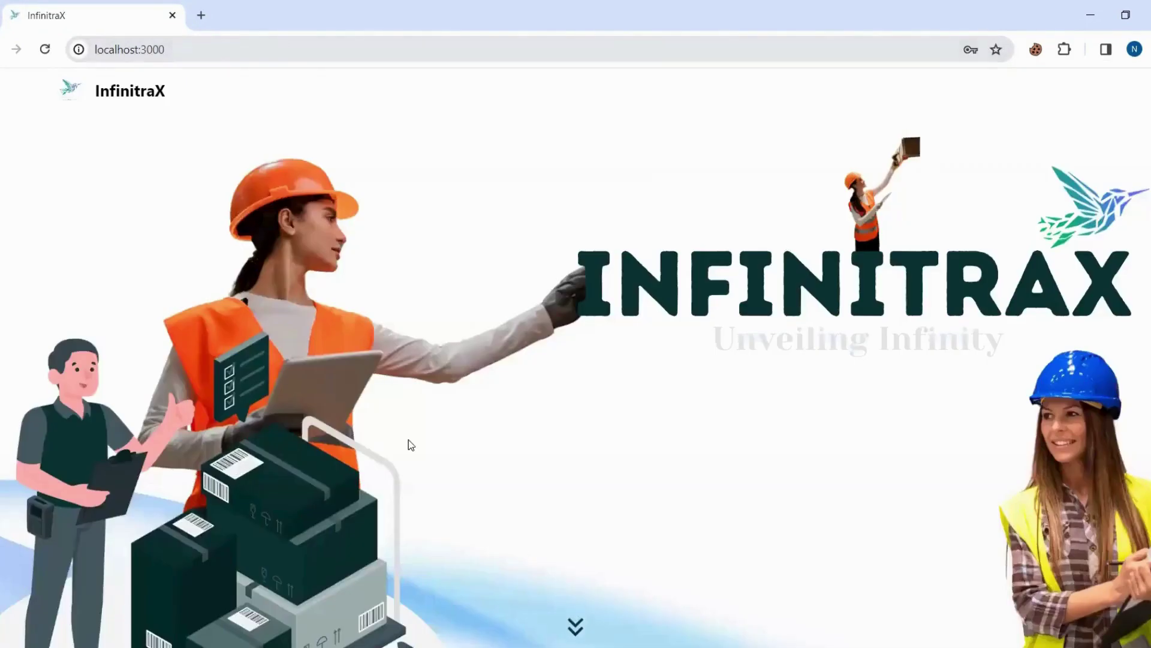
# Sign in again with Remember me ticked and view the new token cookie's Jan 27 2024 expiration.
pyautogui.click(576, 627)
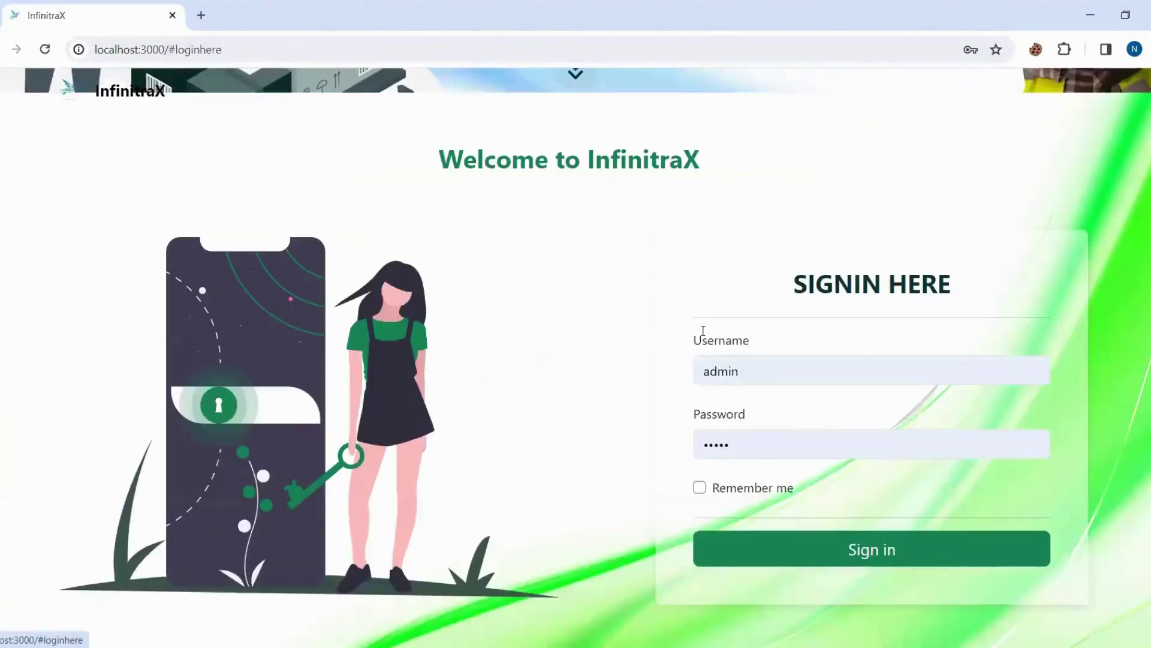
pyautogui.click(700, 462)
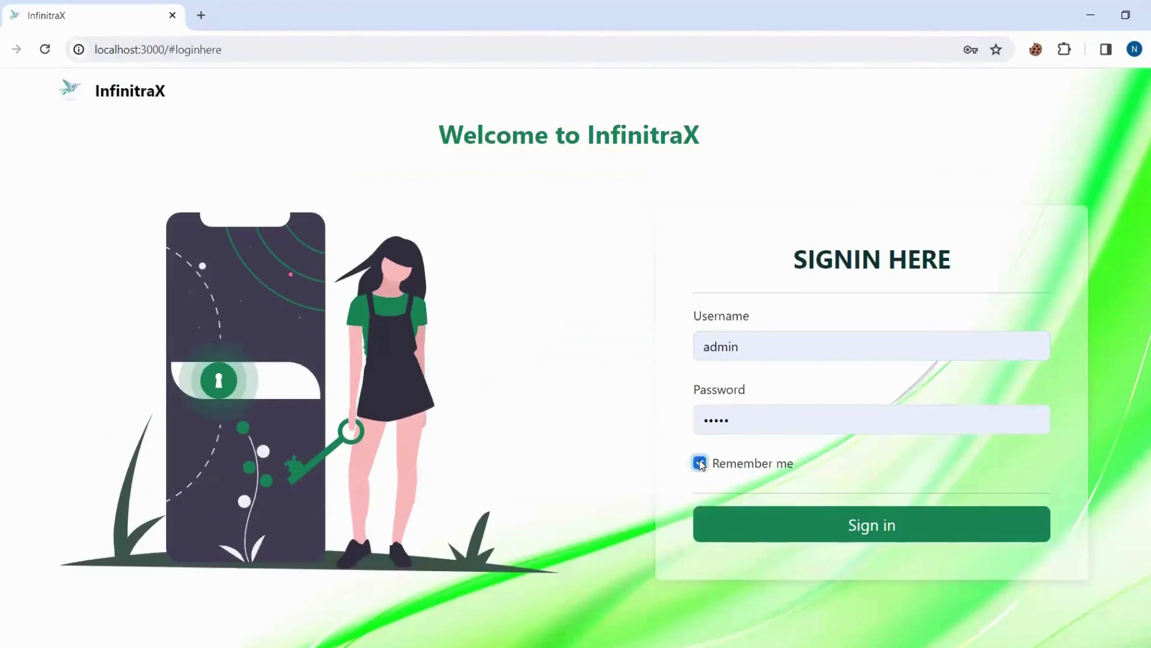
pyautogui.click(754, 539)
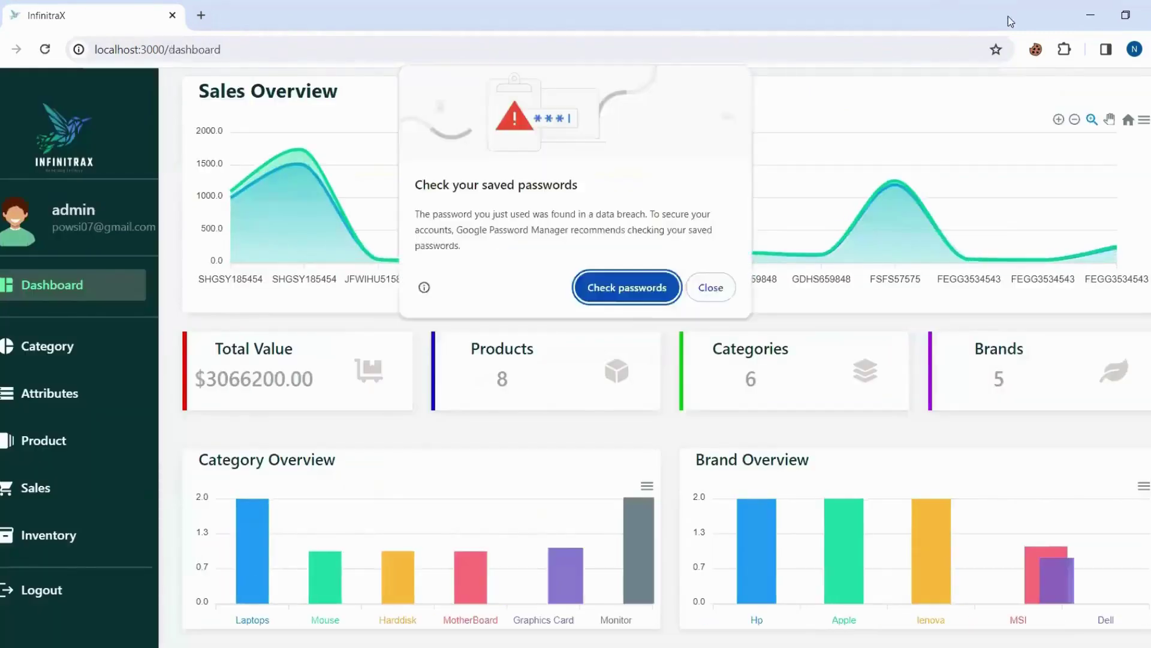
pyautogui.click(1009, 17)
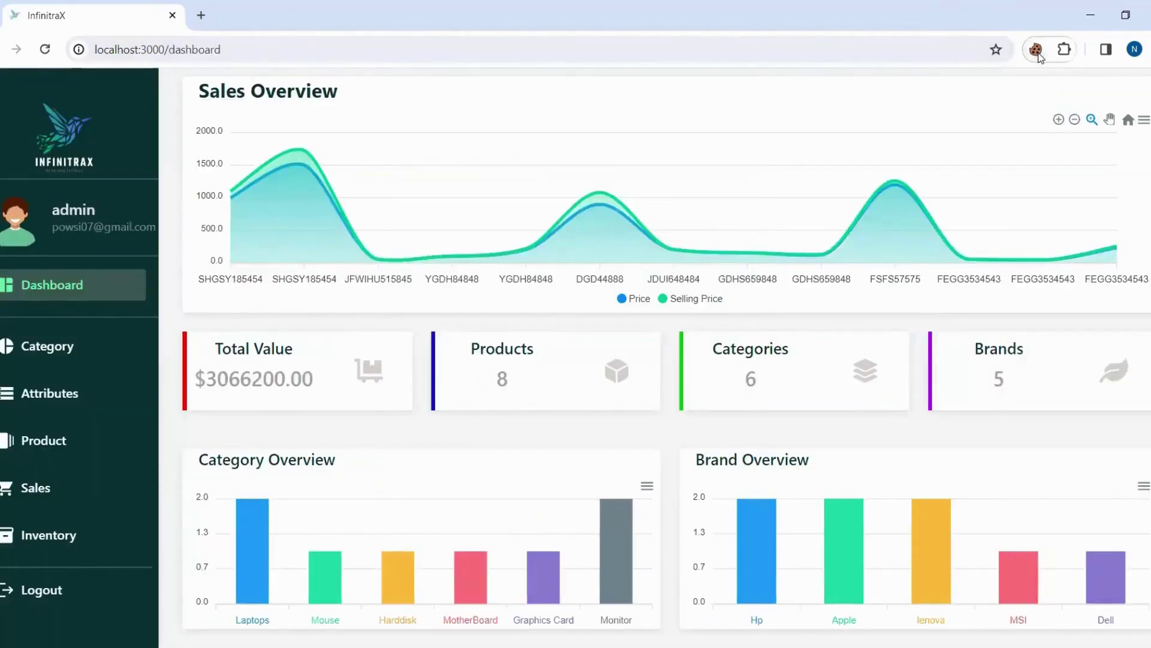
pyautogui.click(1037, 50)
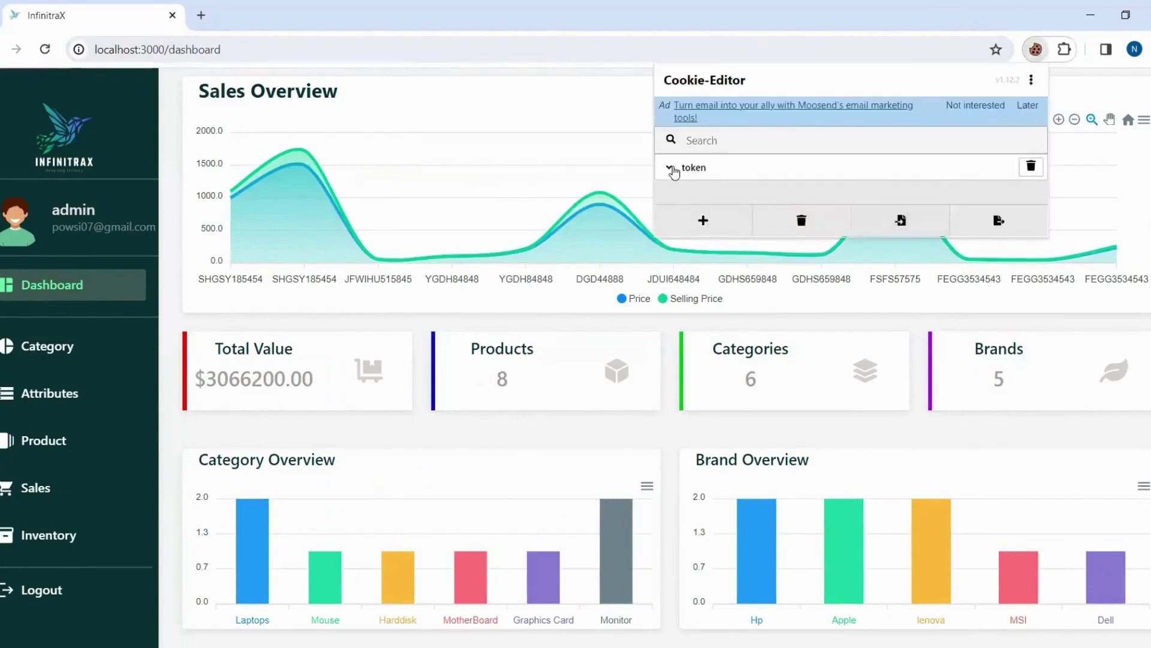
pyautogui.click(674, 170)
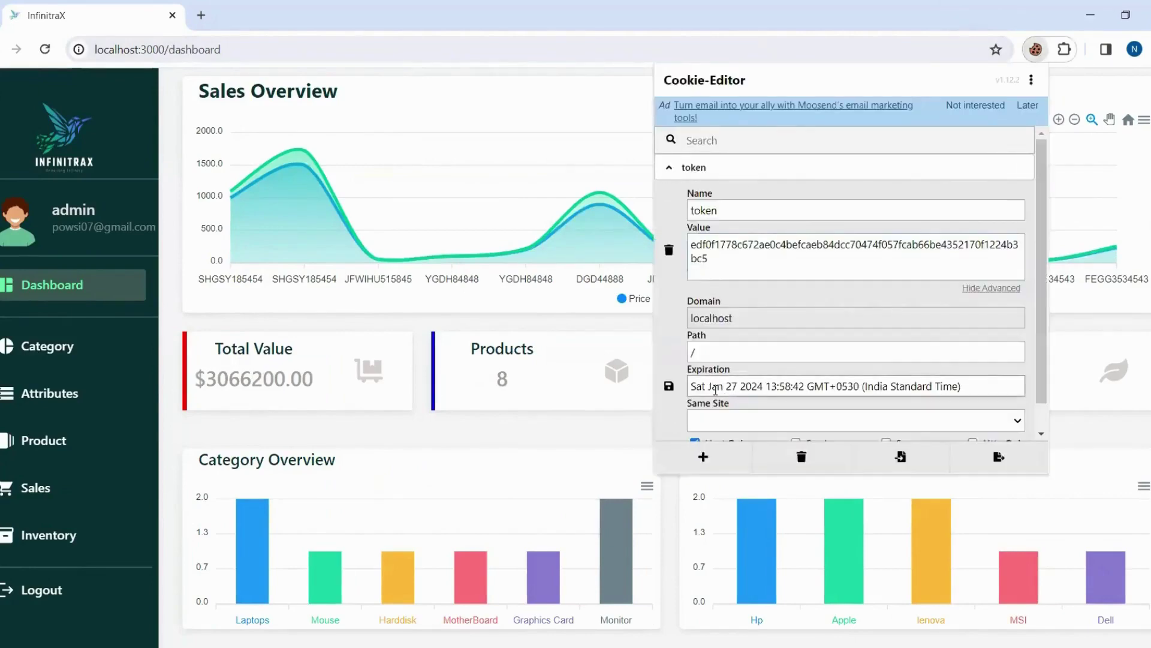
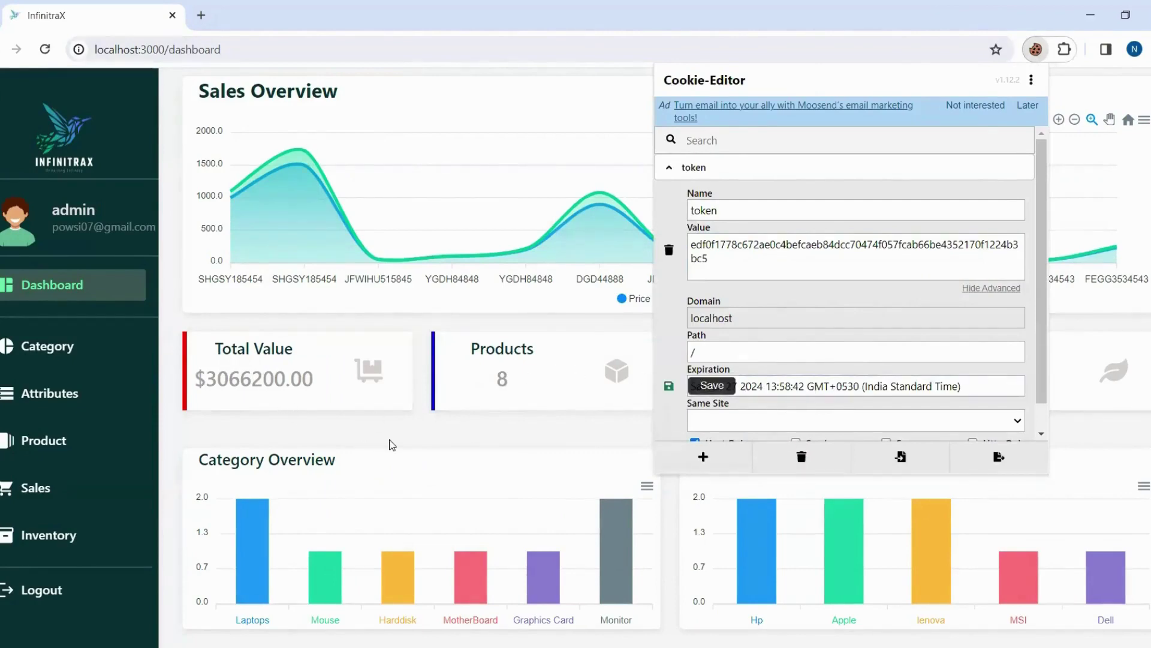
# Dismiss Cookie-Editor to reveal the dashboard: $3066200.00 value, 8 products, 6 categories, 5 brands.
pyautogui.click(392, 445)
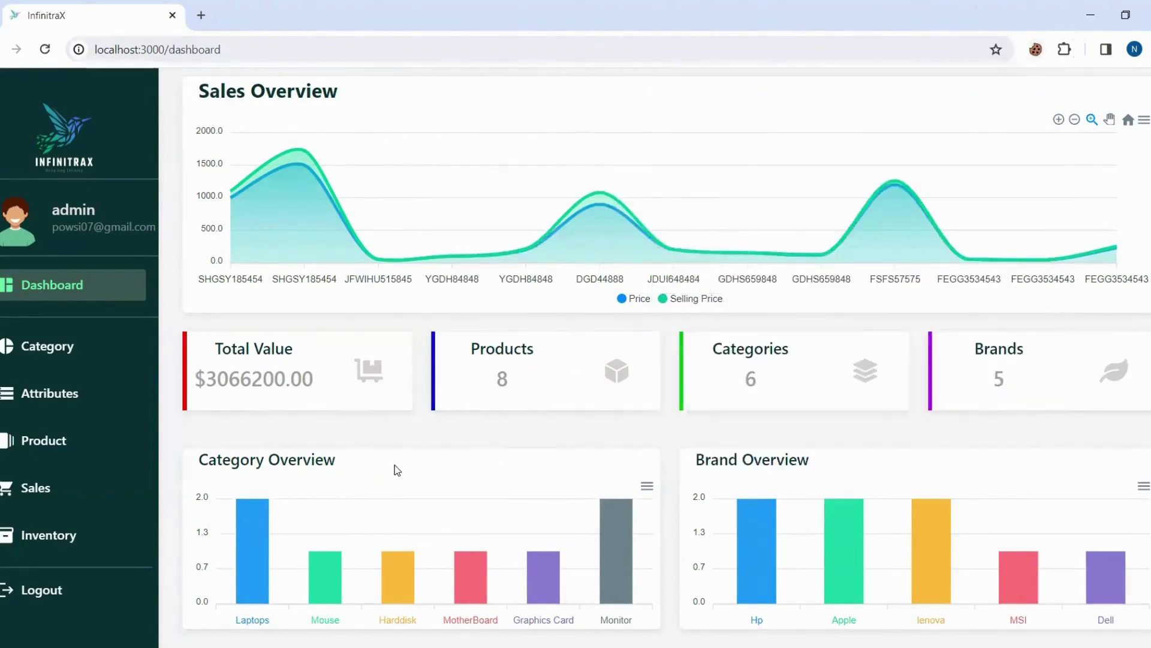
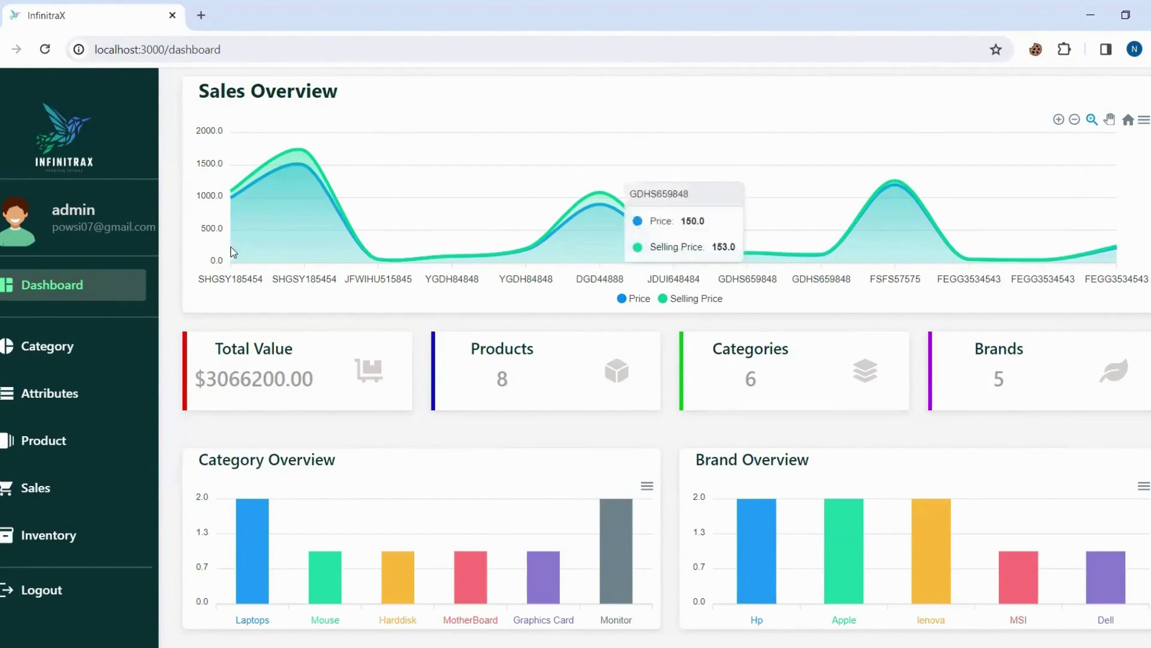
# Look over the sales records list, then go back to the dashboard.
pyautogui.moveTo(261, 236)
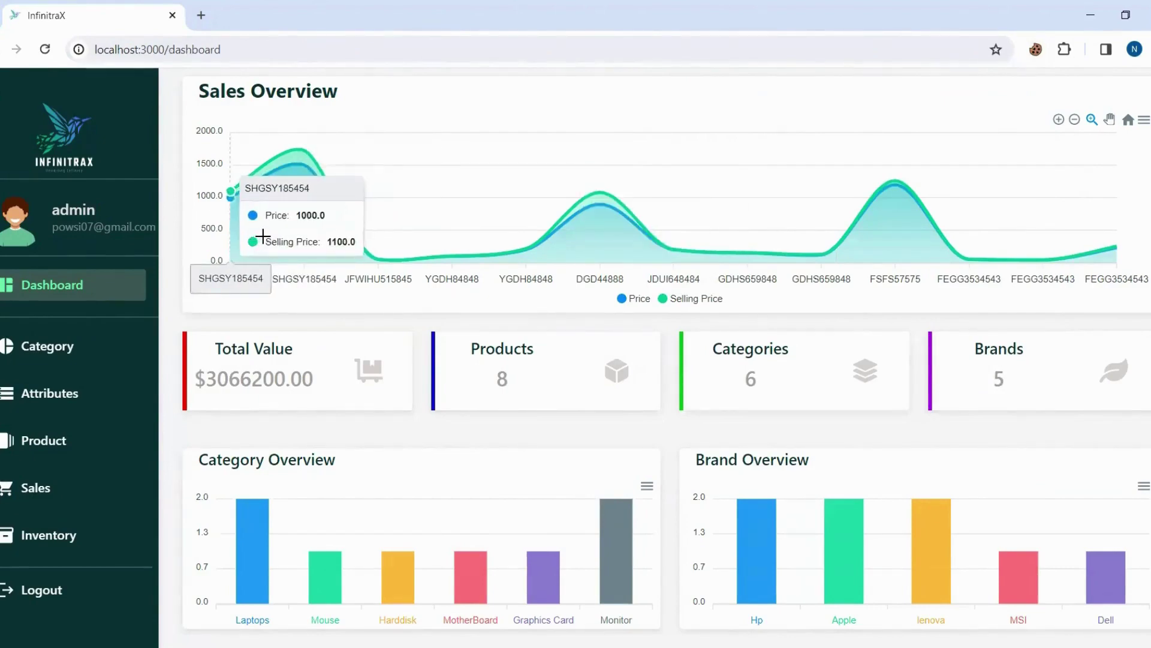
pyautogui.moveTo(281, 160)
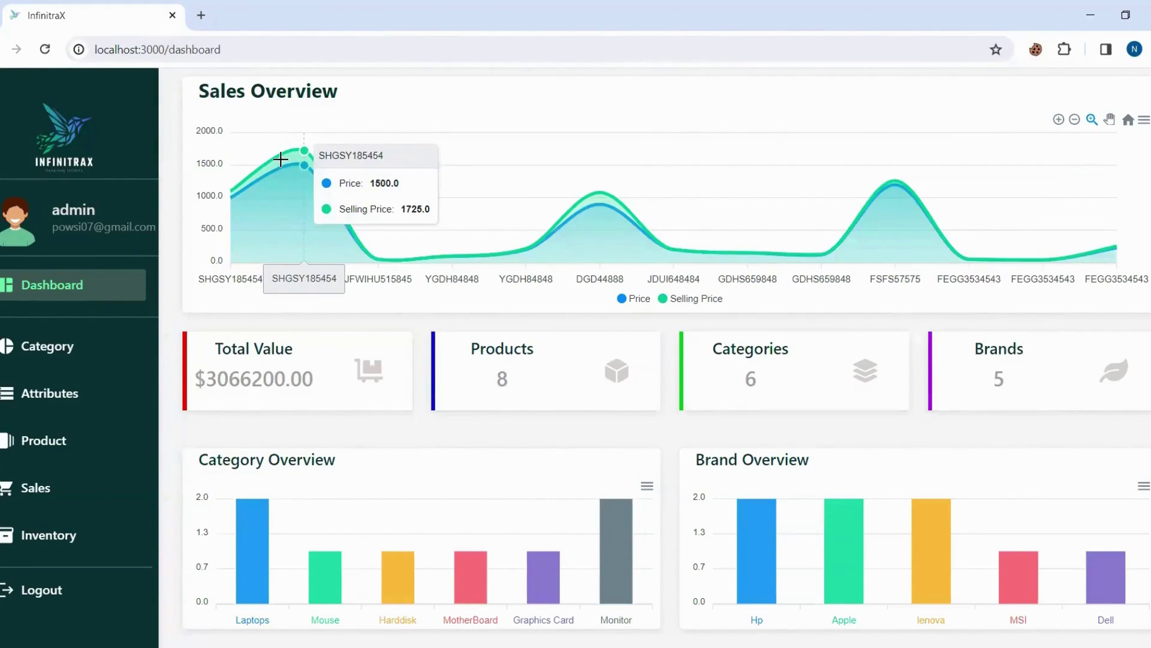
pyautogui.click(44, 493)
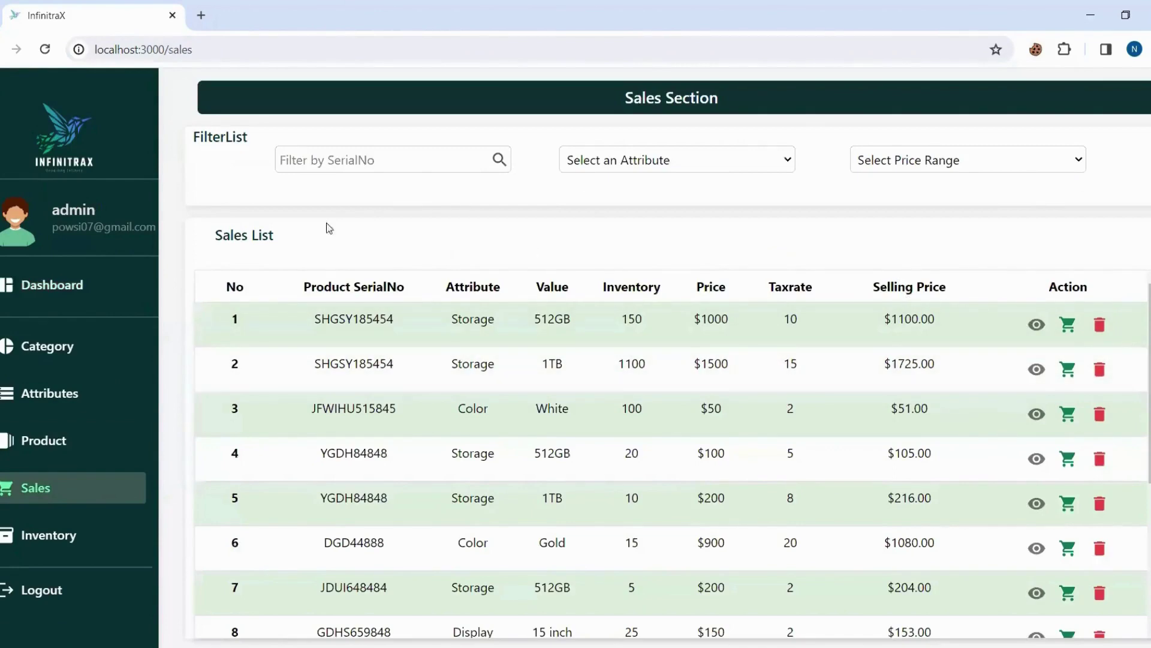
pyautogui.click(74, 296)
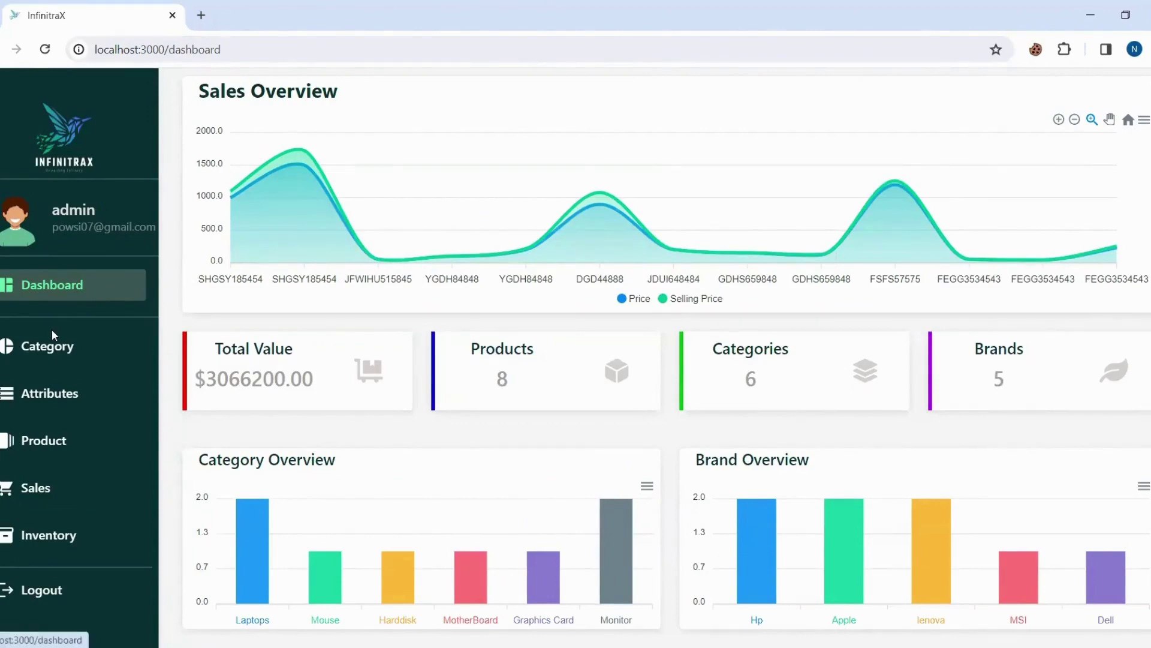
# Add a new category named 'phone' with status Active.
pyautogui.click(49, 348)
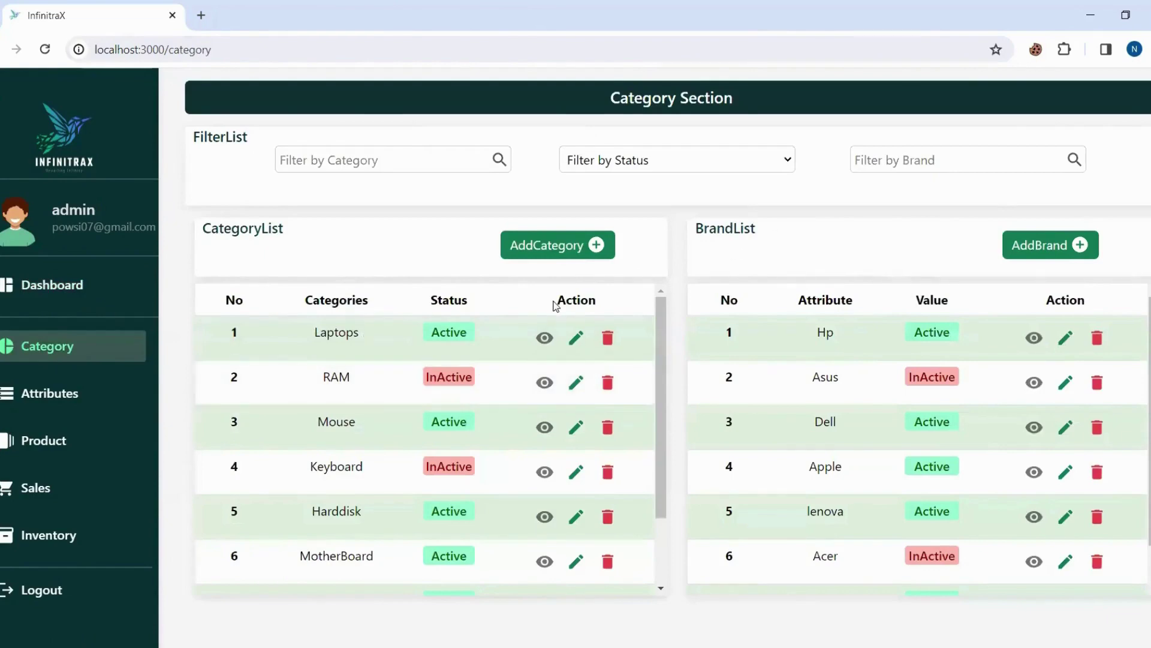
pyautogui.click(579, 233)
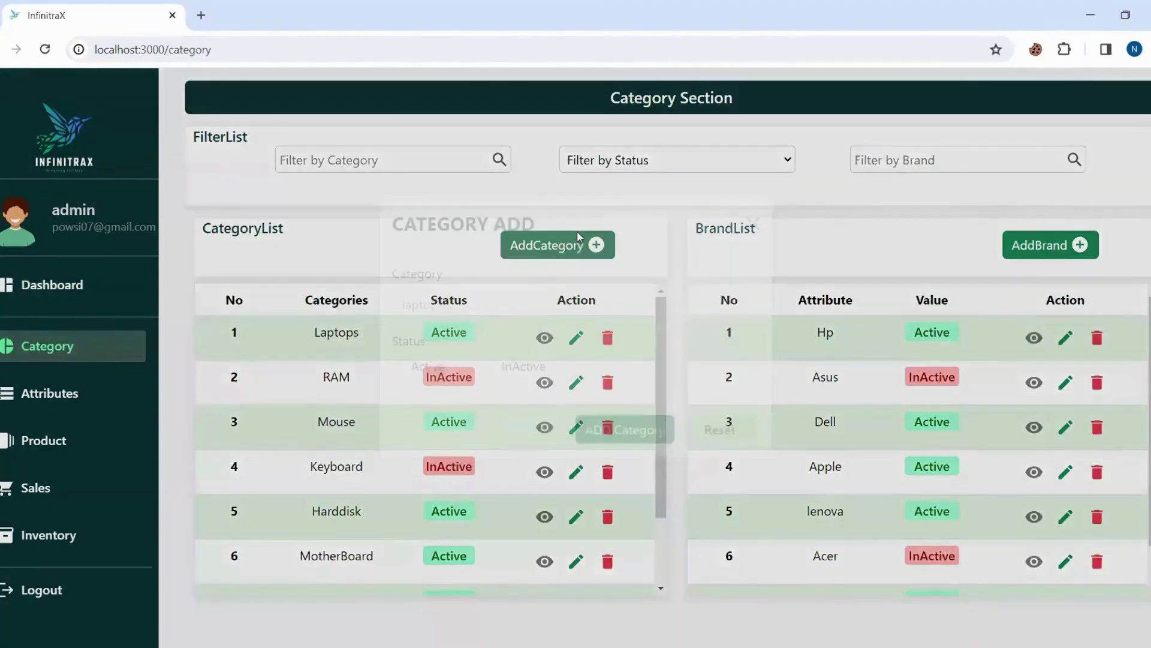
pyautogui.click(523, 328)
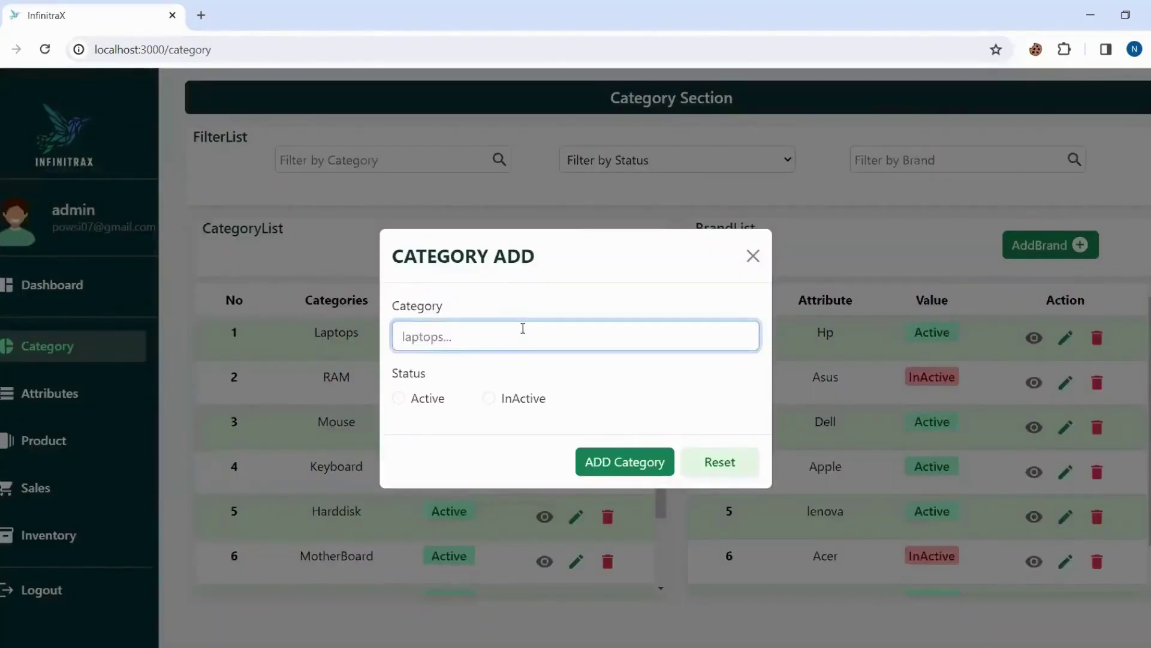
pyautogui.write('phone')
pyautogui.click(398, 398)
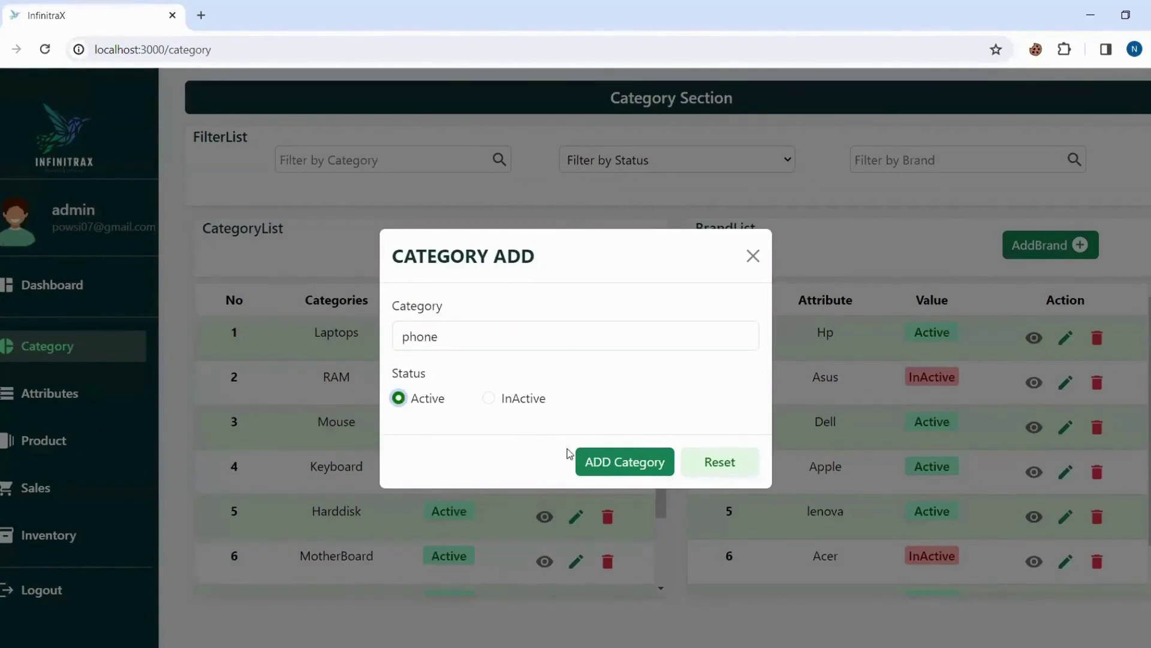
pyautogui.click(610, 471)
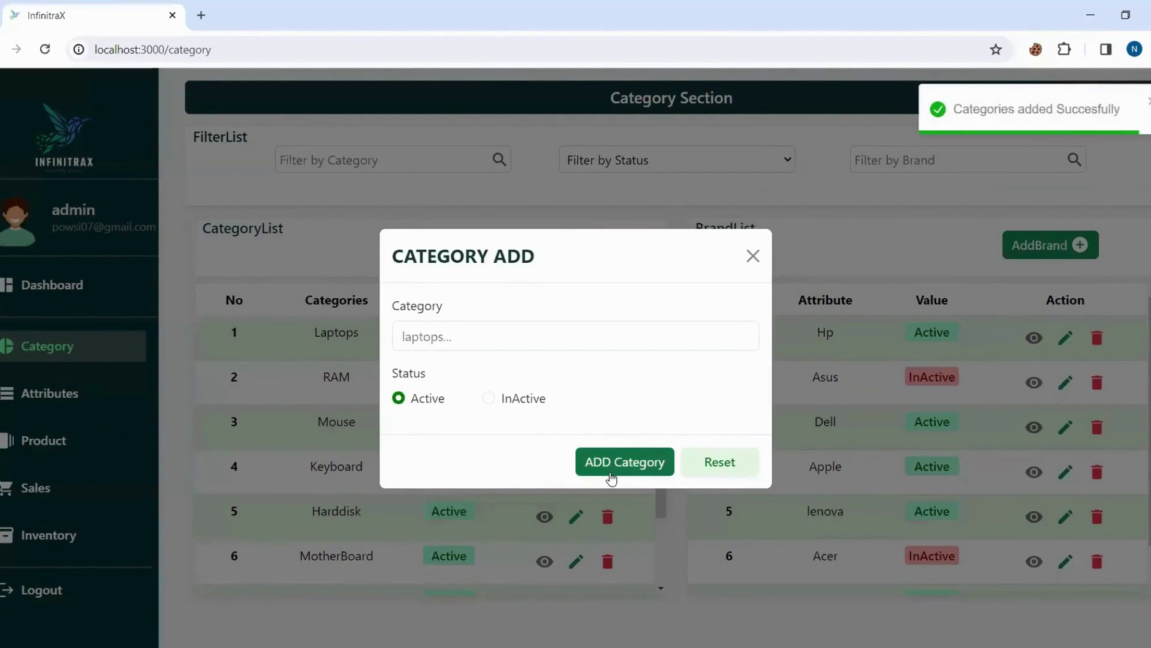
# Review the phone category's details in the category list.
pyautogui.scroll(-2, 488, 450)
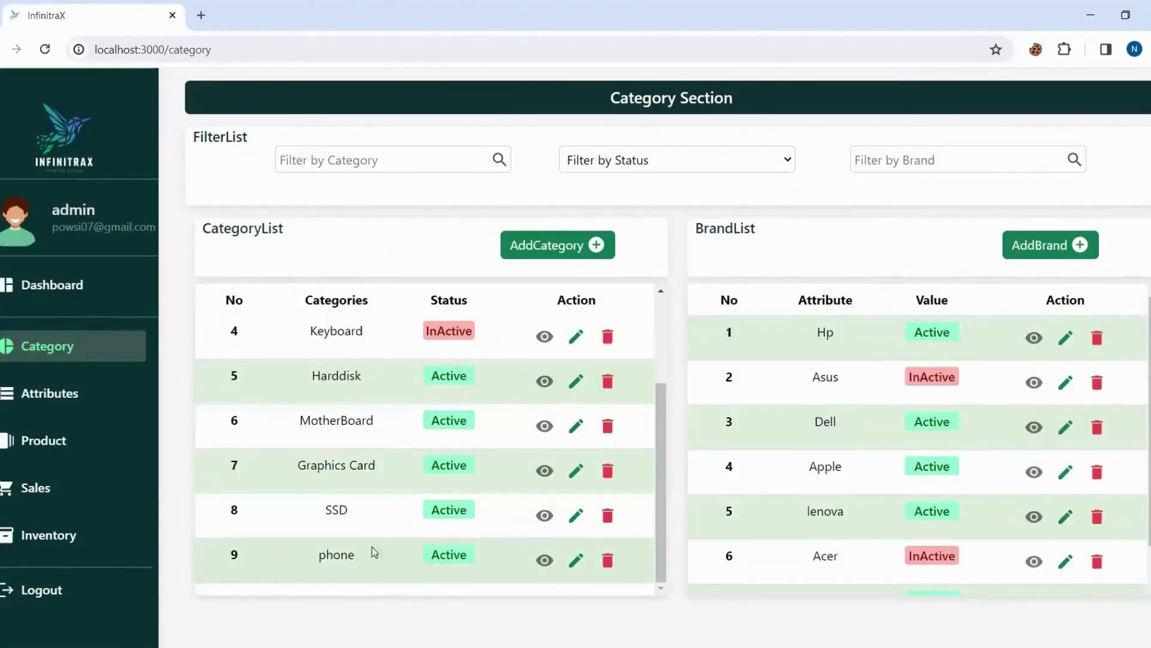
pyautogui.click(542, 562)
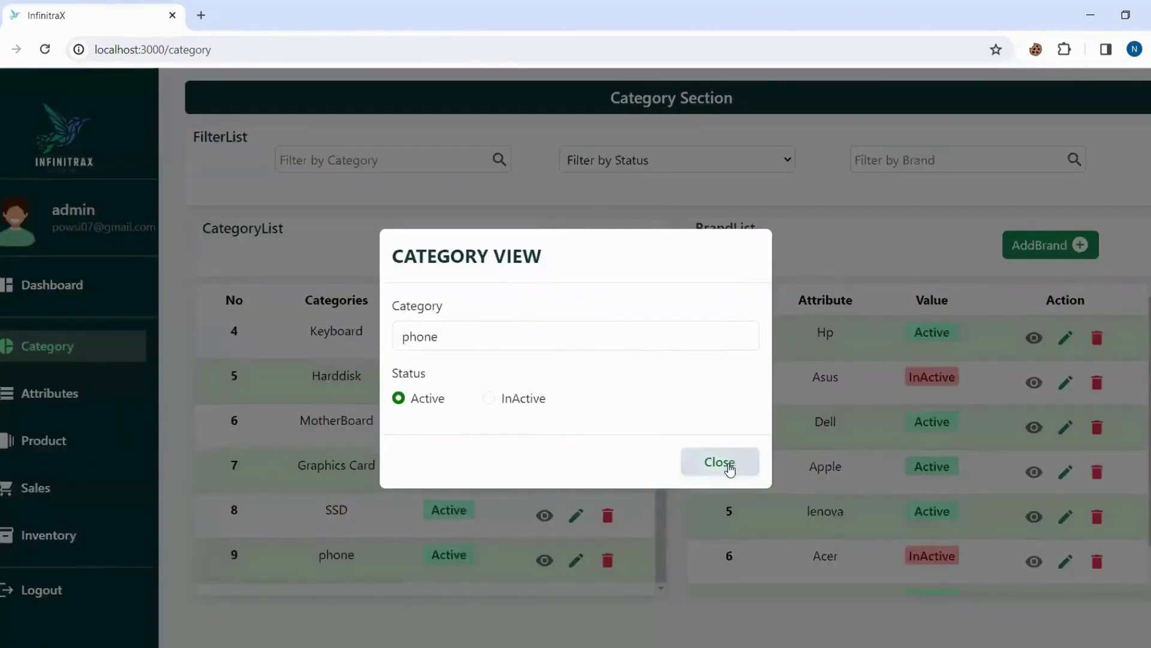
pyautogui.click(729, 468)
# Switch the phone category to InActive, confirm the update, then delete it.
pyautogui.click(576, 561)
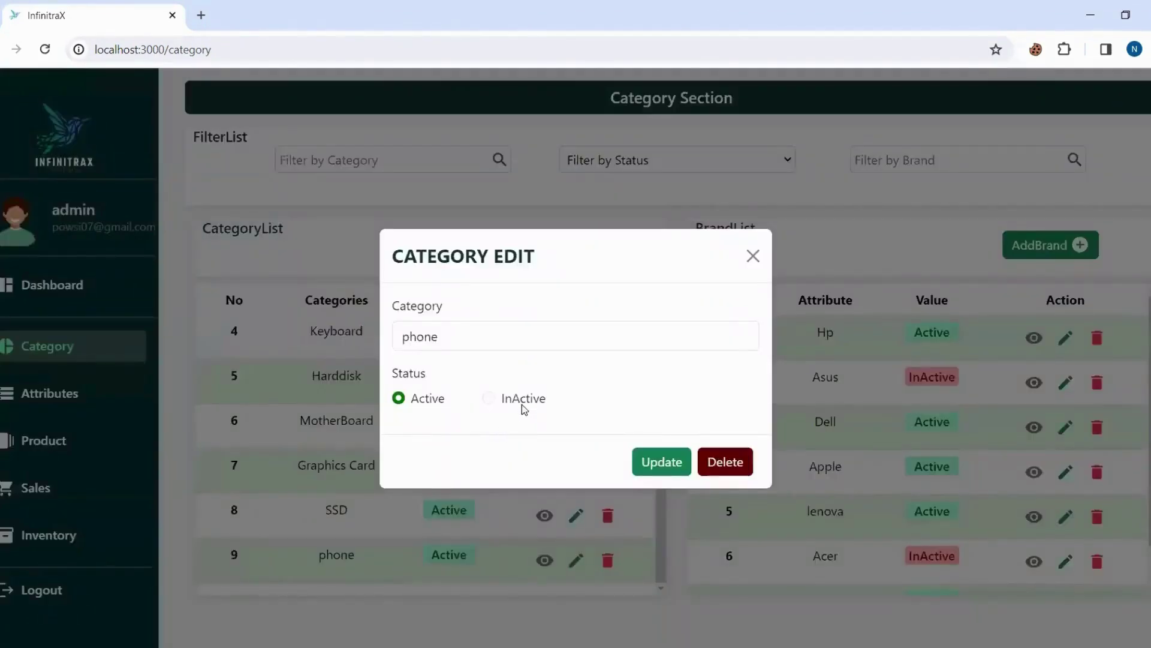
pyautogui.click(489, 398)
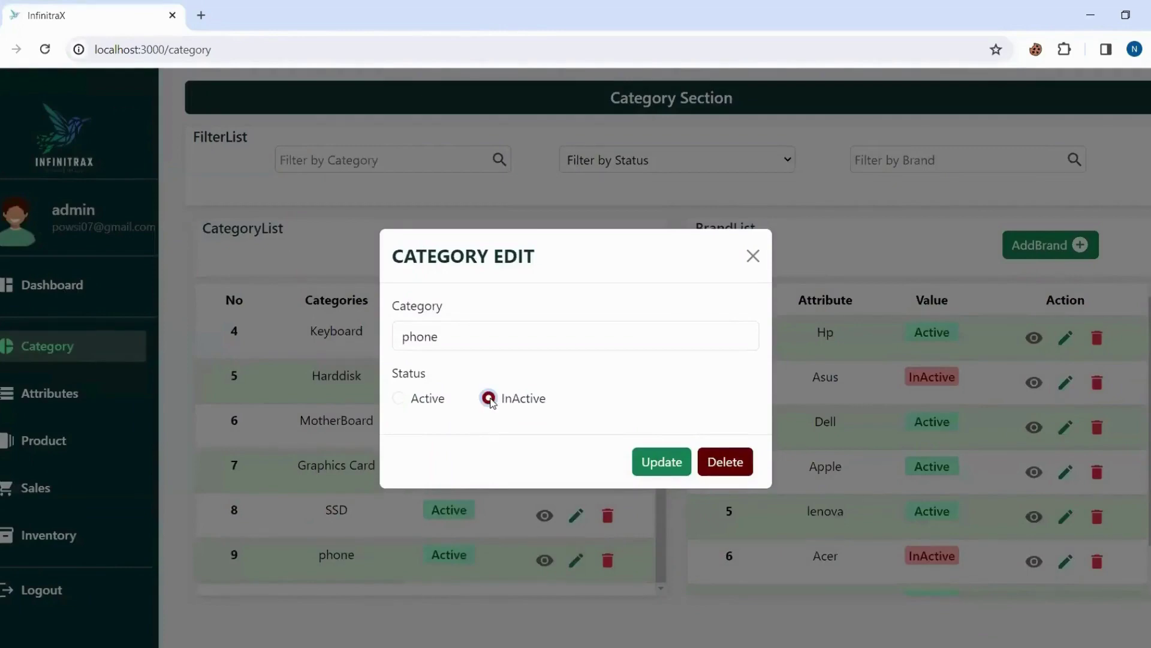
pyautogui.click(664, 465)
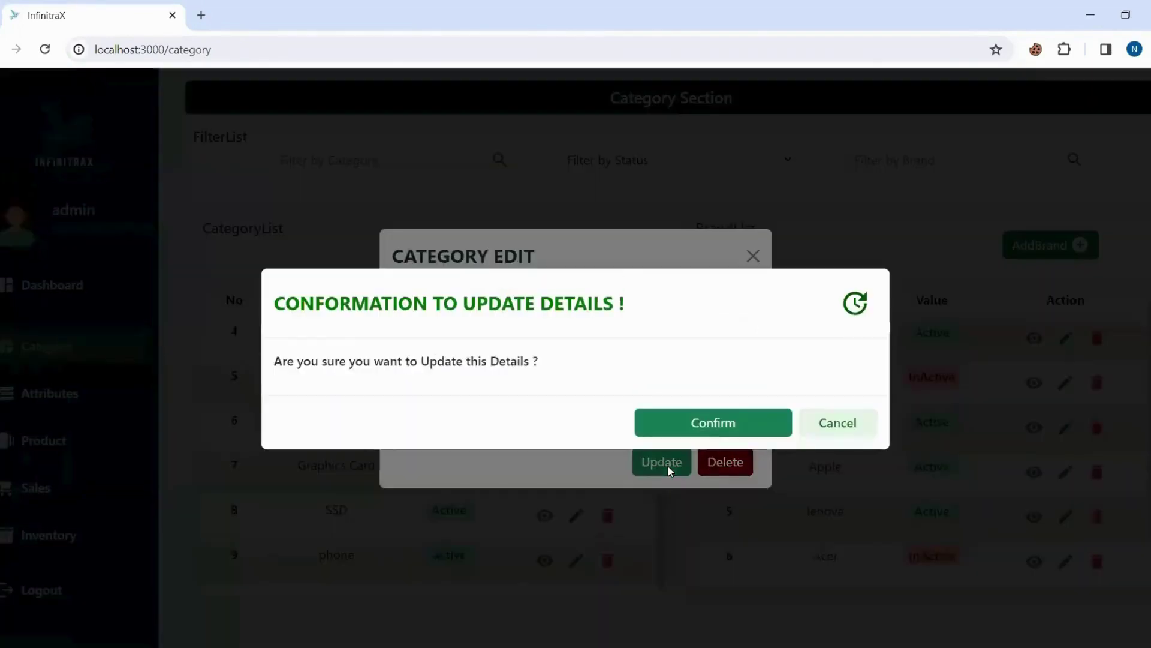
pyautogui.click(704, 426)
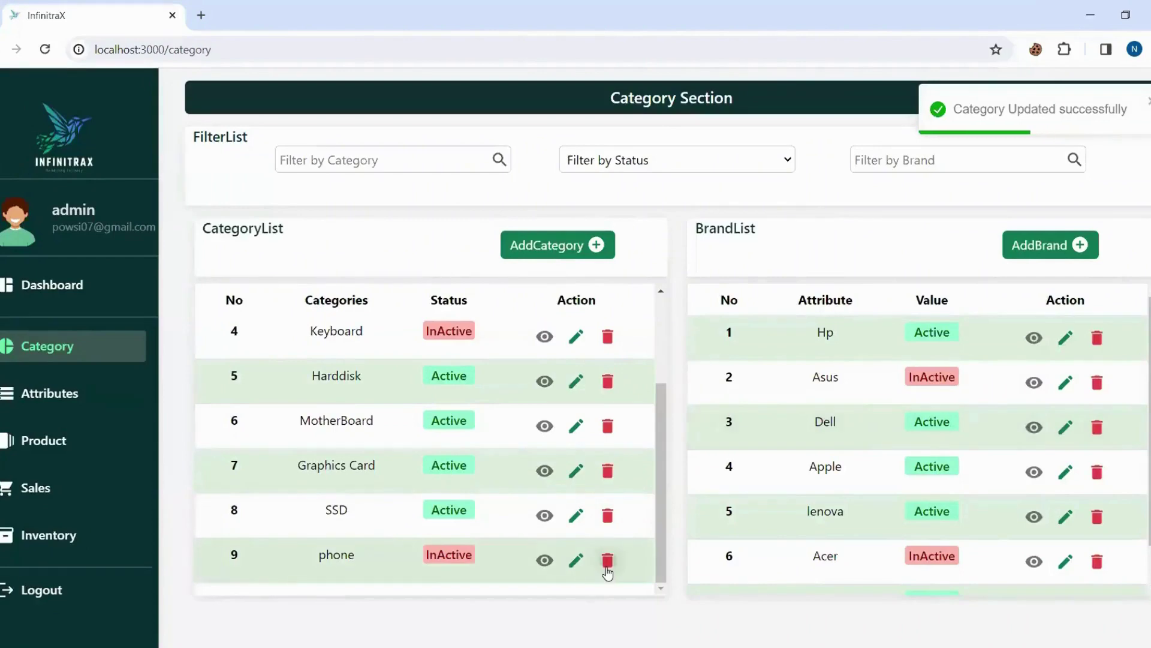
pyautogui.click(607, 563)
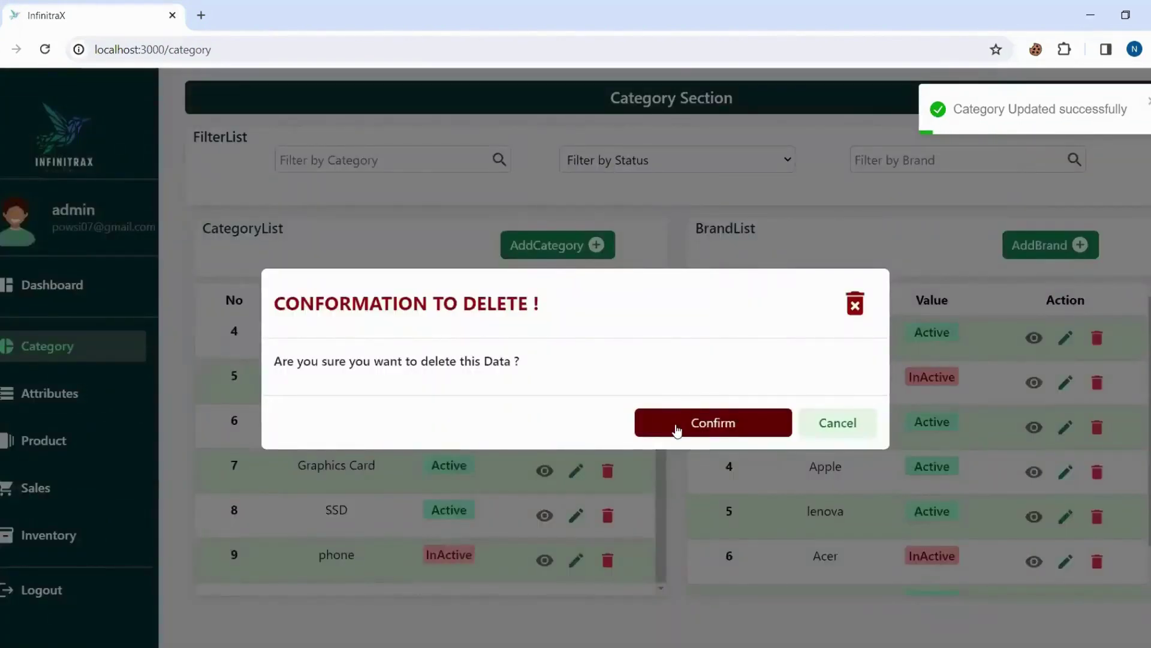
pyautogui.click(676, 427)
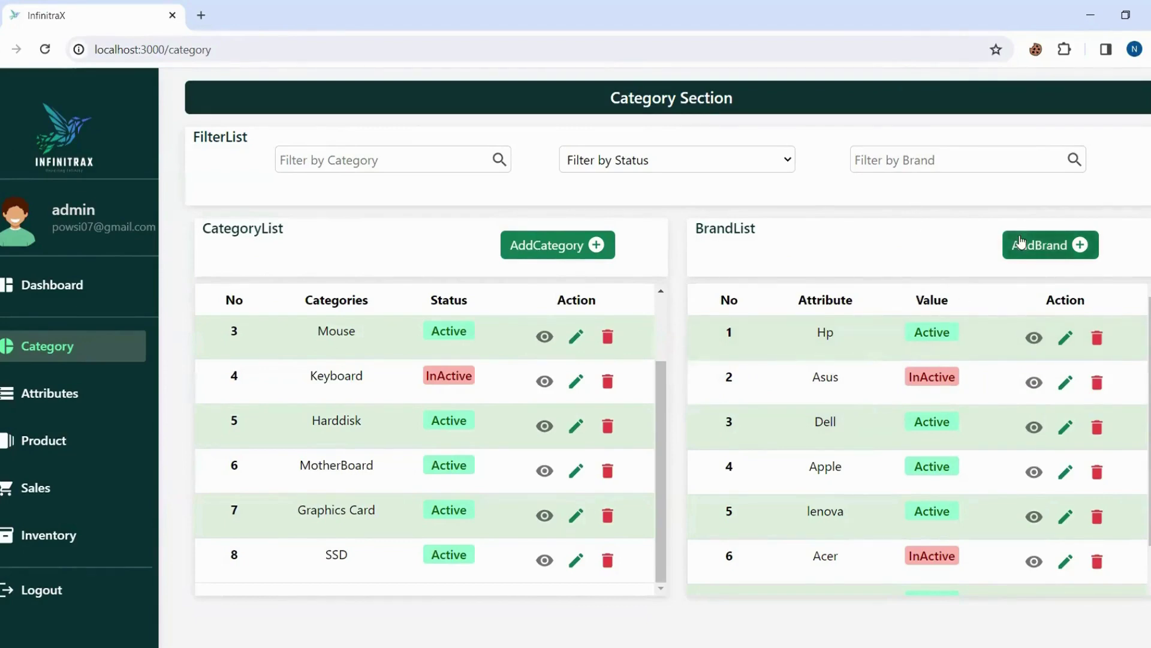
# Add a new brand named 'Poco' with status Active.
pyautogui.click(1021, 246)
pyautogui.click(538, 335)
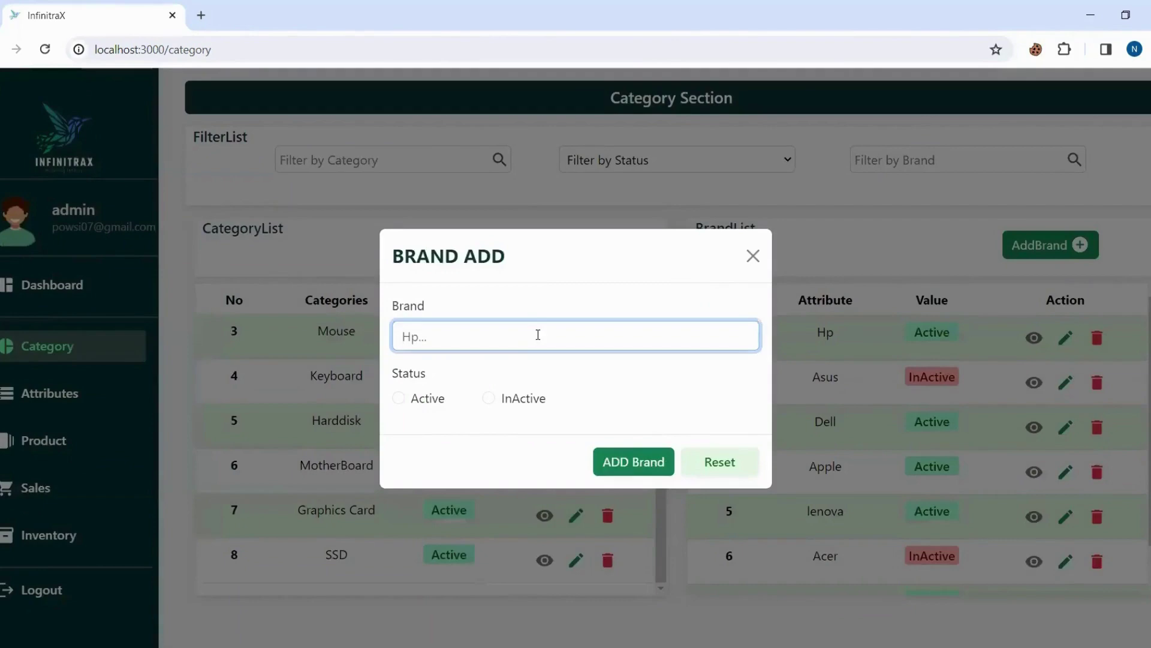
pyautogui.write('Poco')
pyautogui.click(398, 399)
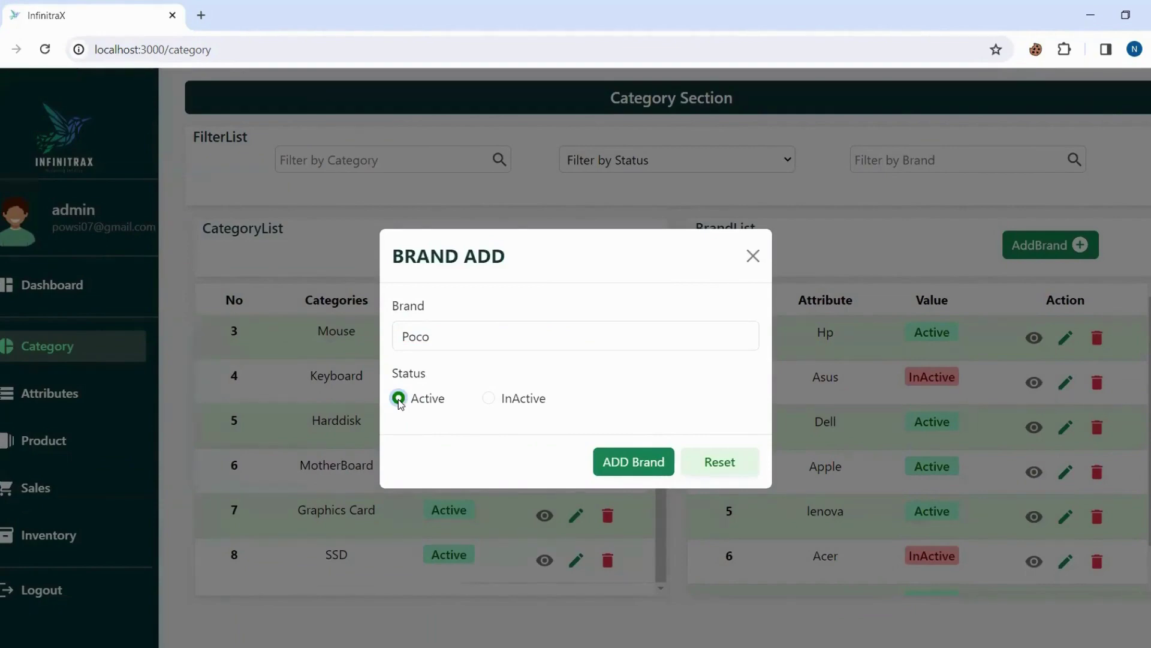
pyautogui.click(622, 463)
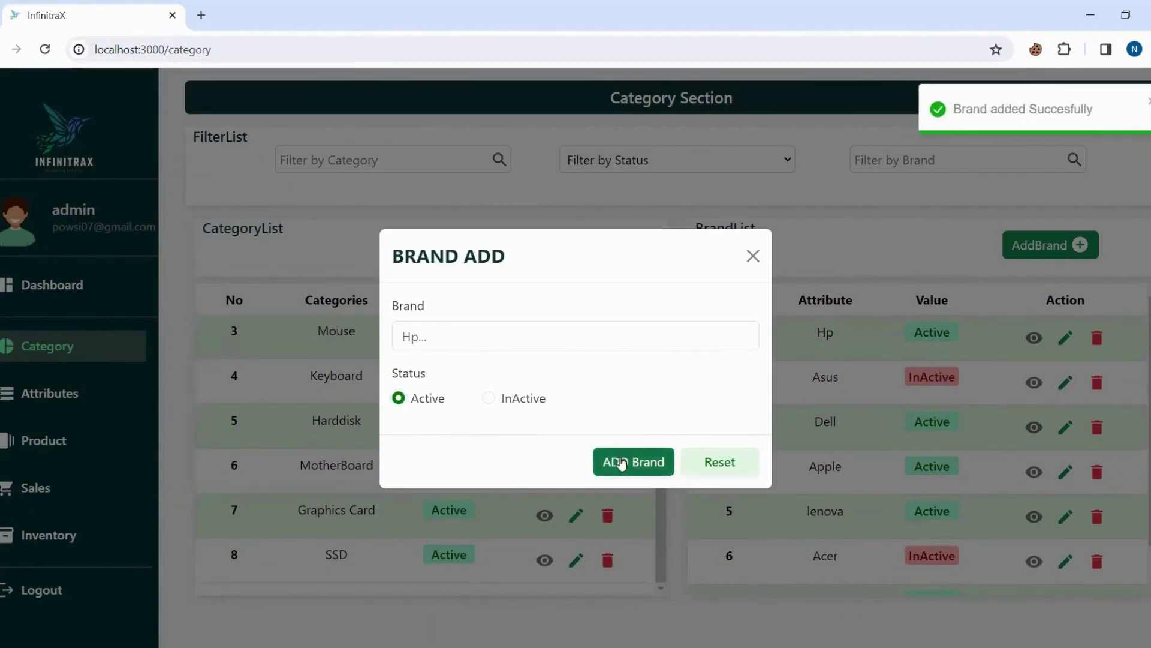
pyautogui.click(753, 256)
# Review the Poco brand's details and change its status to InActive.
pyautogui.scroll(-2, 876, 413)
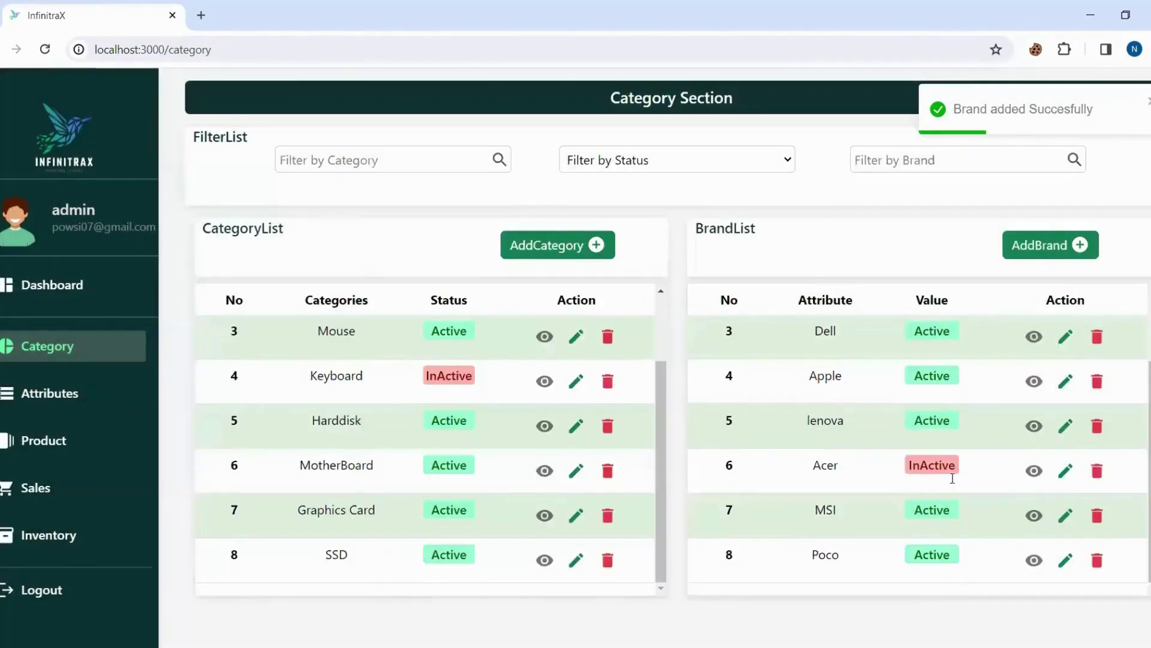
pyautogui.click(1031, 561)
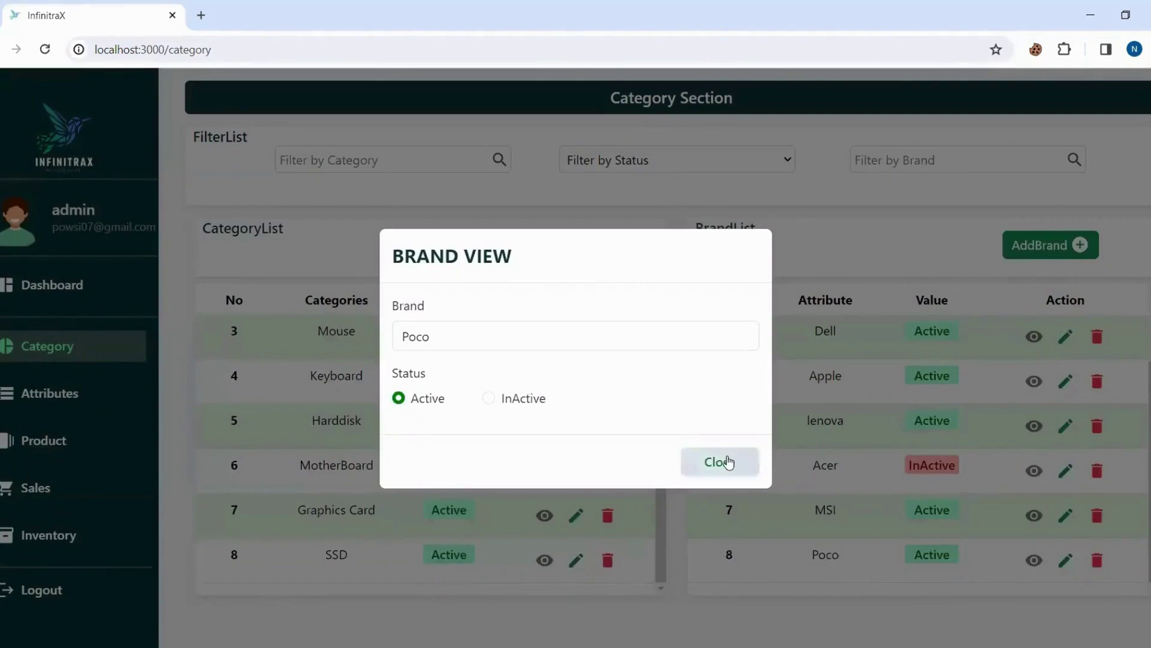
pyautogui.click(727, 462)
pyautogui.click(1066, 560)
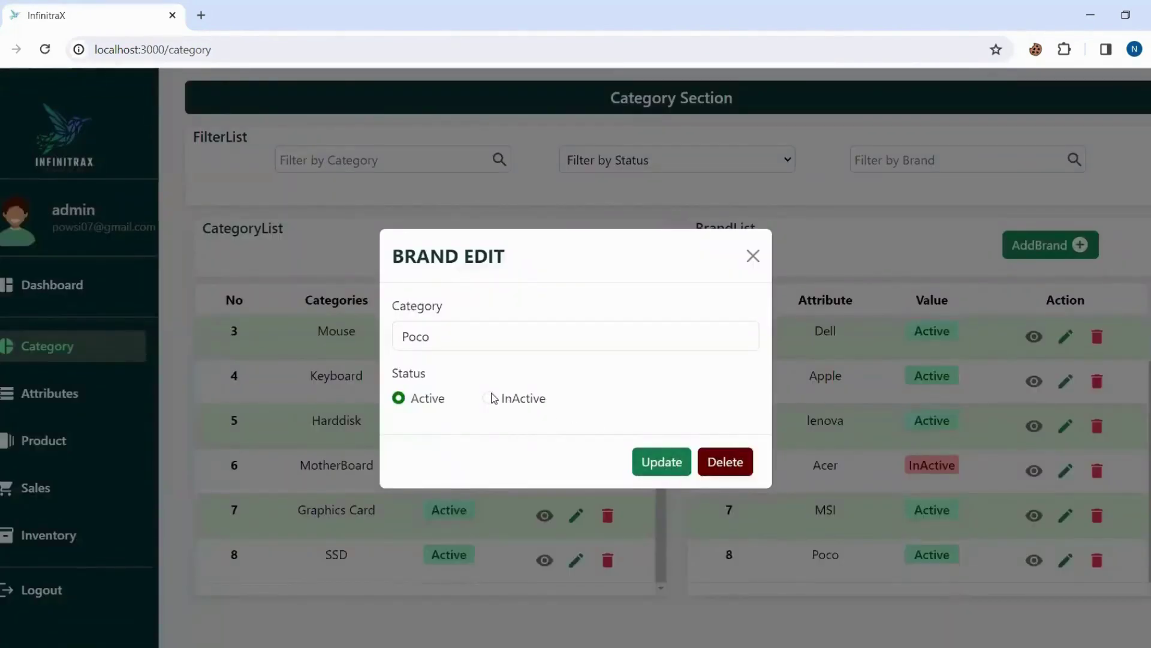
pyautogui.click(489, 398)
pyautogui.click(660, 462)
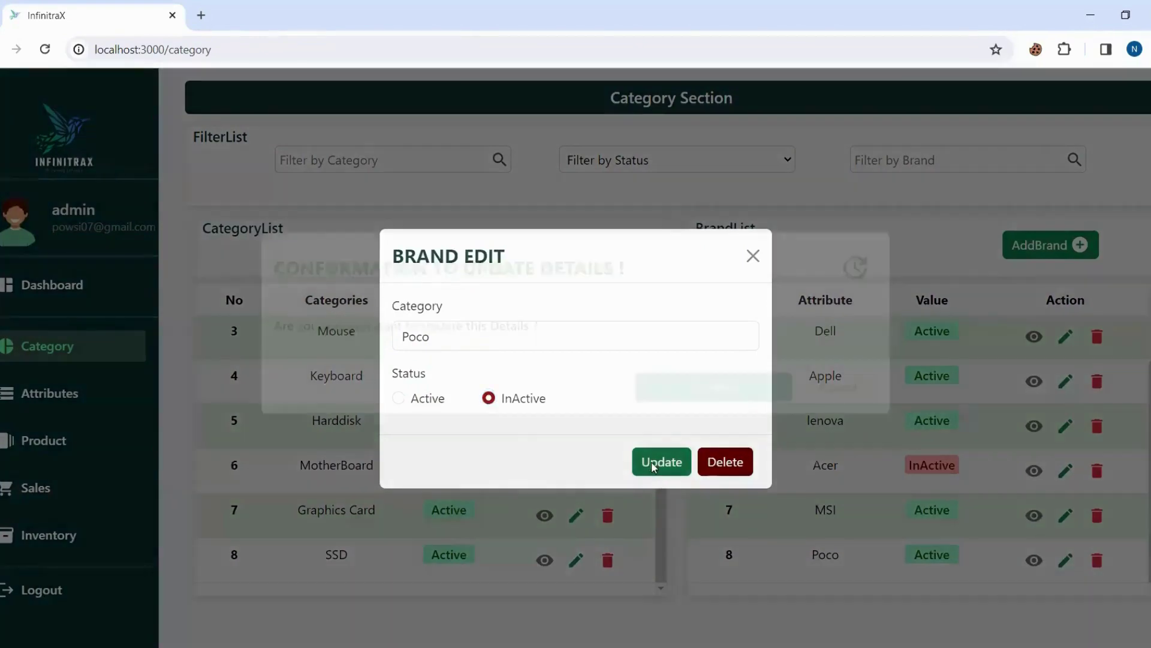
pyautogui.click(694, 423)
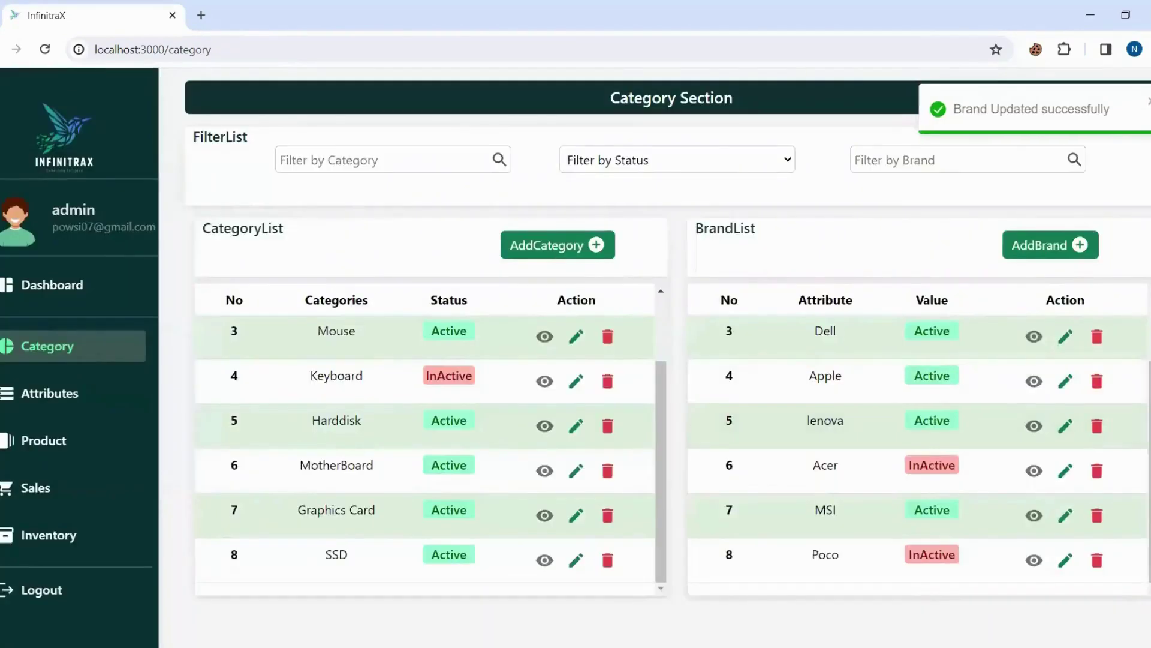
# Delete the Poco brand and go back to the dashboard.
pyautogui.click(1097, 562)
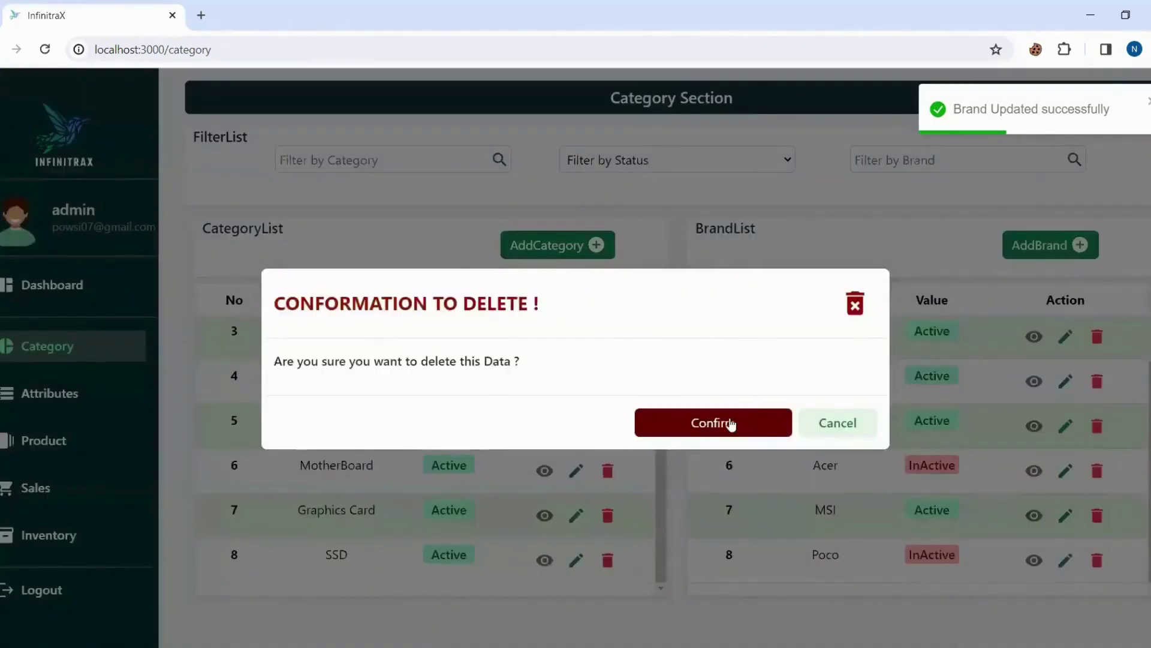
pyautogui.click(730, 420)
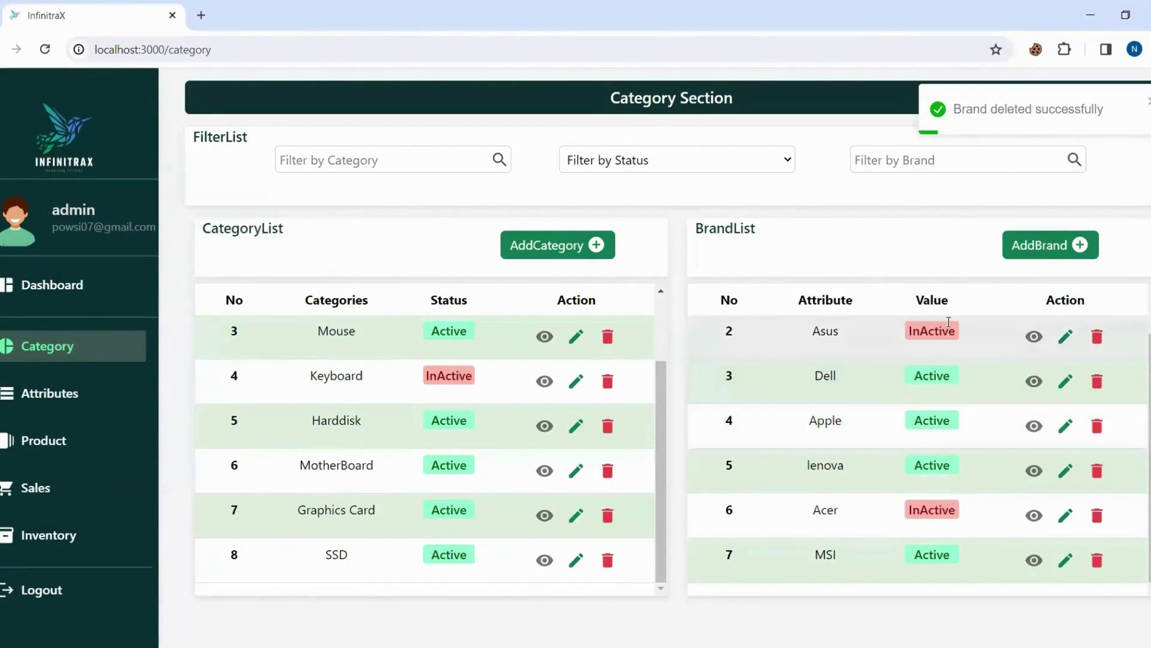
pyautogui.click(48, 286)
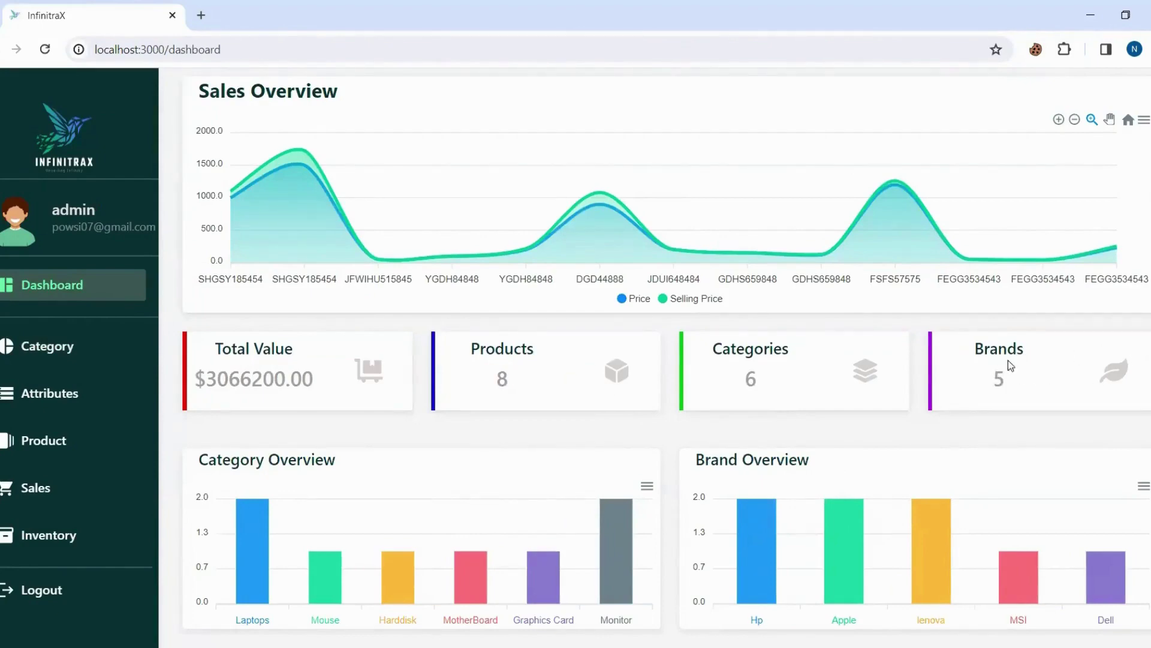
# Delete another brand so the dashboard shows 4 brands, then reopen the Category section.
pyautogui.click(33, 343)
pyautogui.scroll(-1, 882, 438)
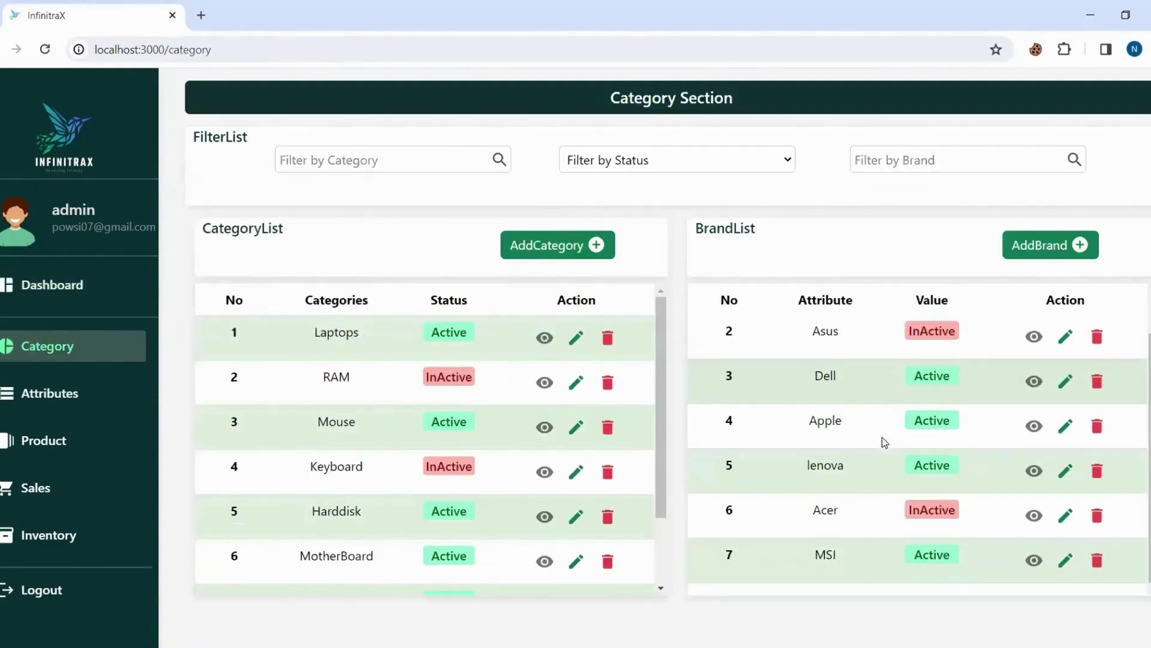
pyautogui.click(1097, 515)
pyautogui.click(746, 422)
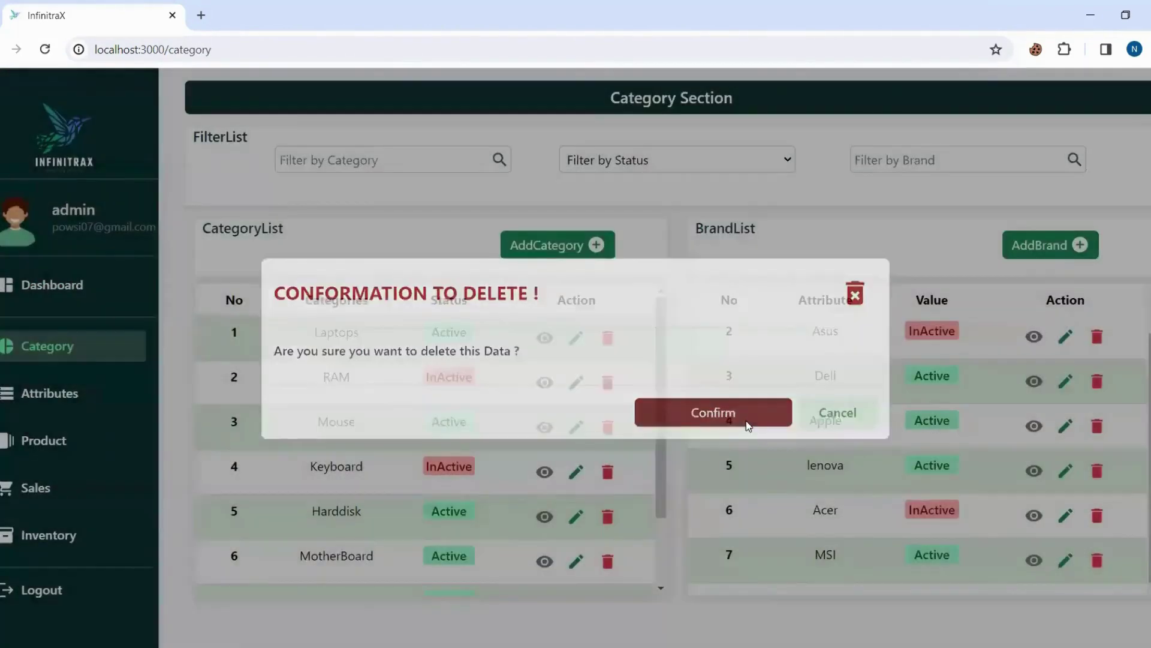
pyautogui.click(37, 290)
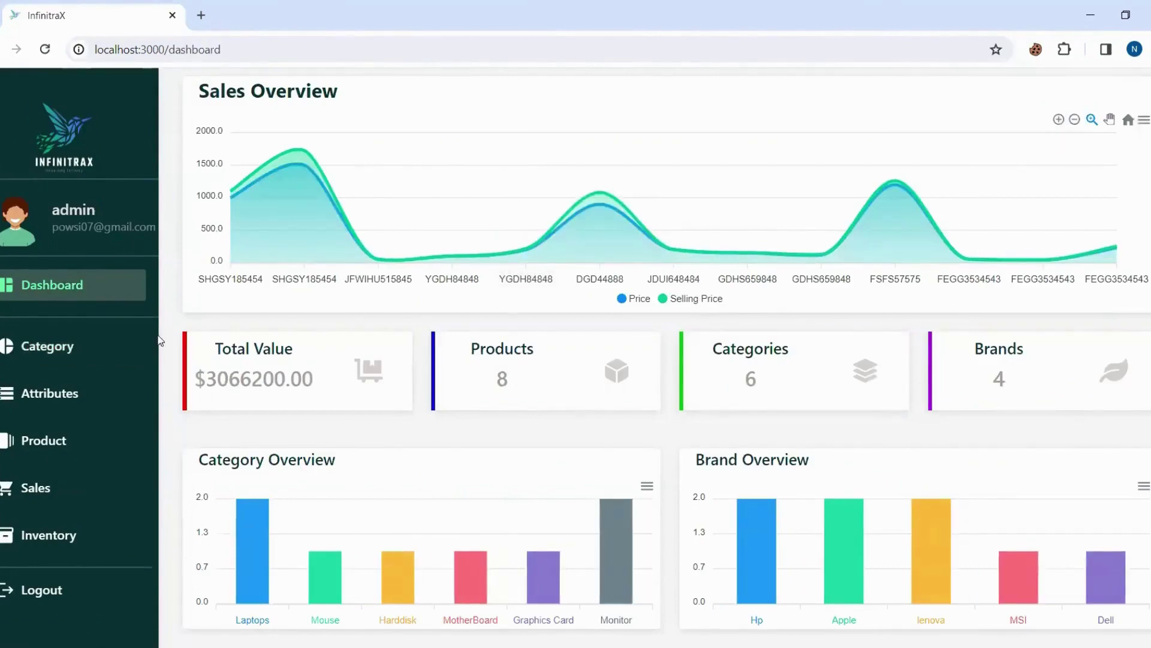
pyautogui.click(80, 358)
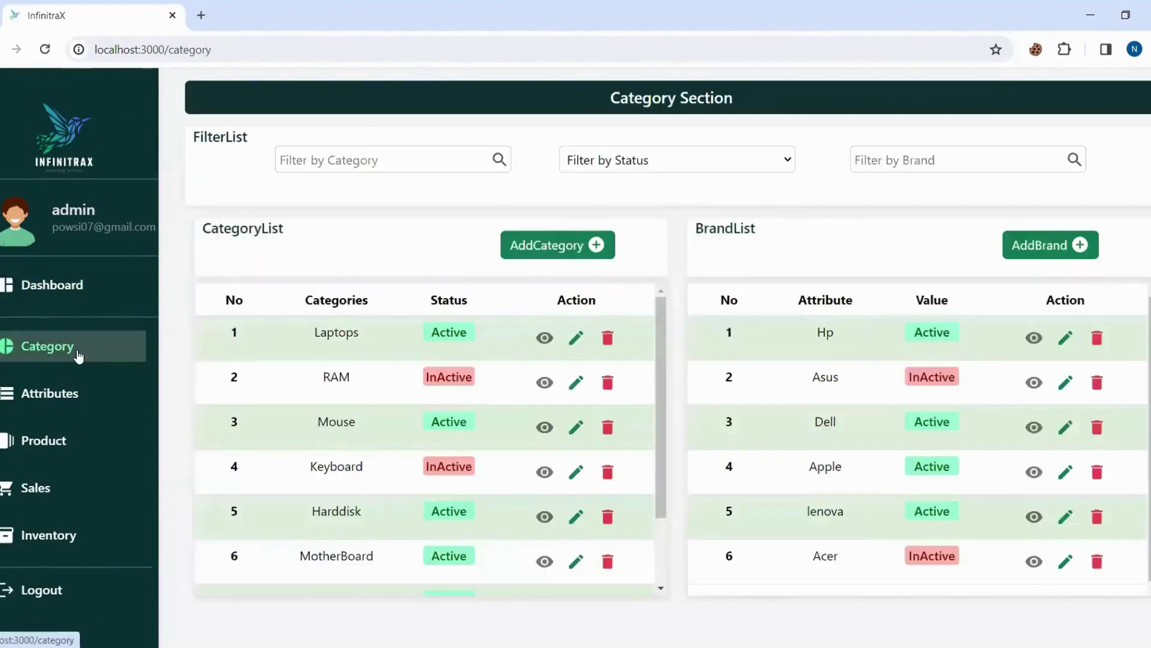
pyautogui.click(620, 166)
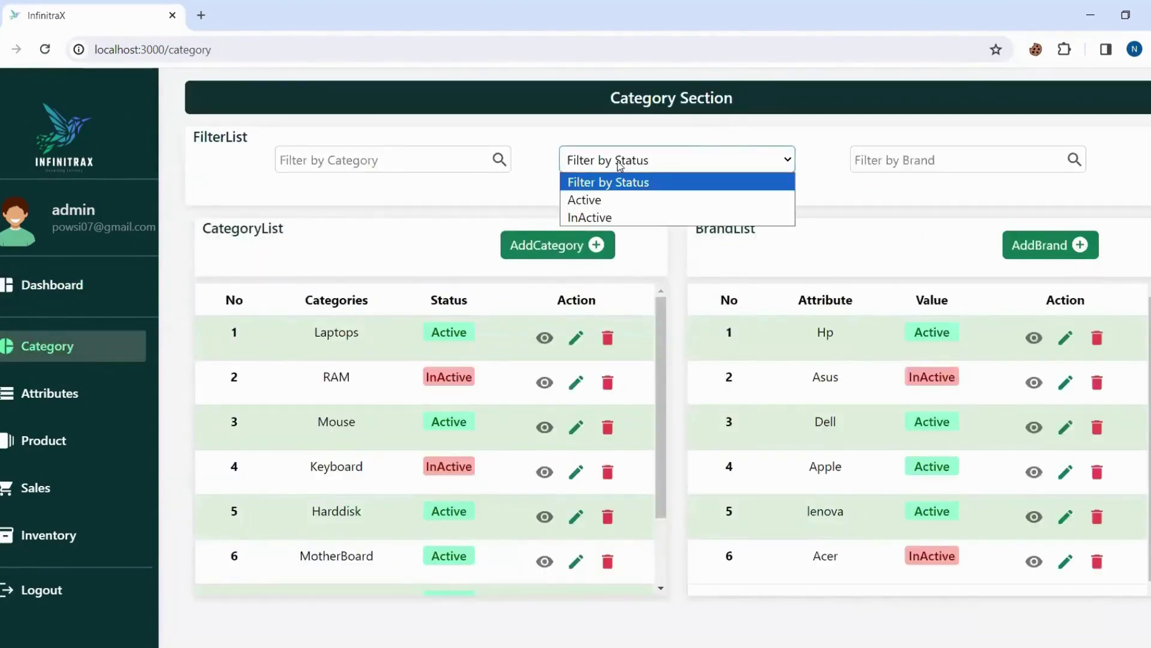
pyautogui.click(607, 202)
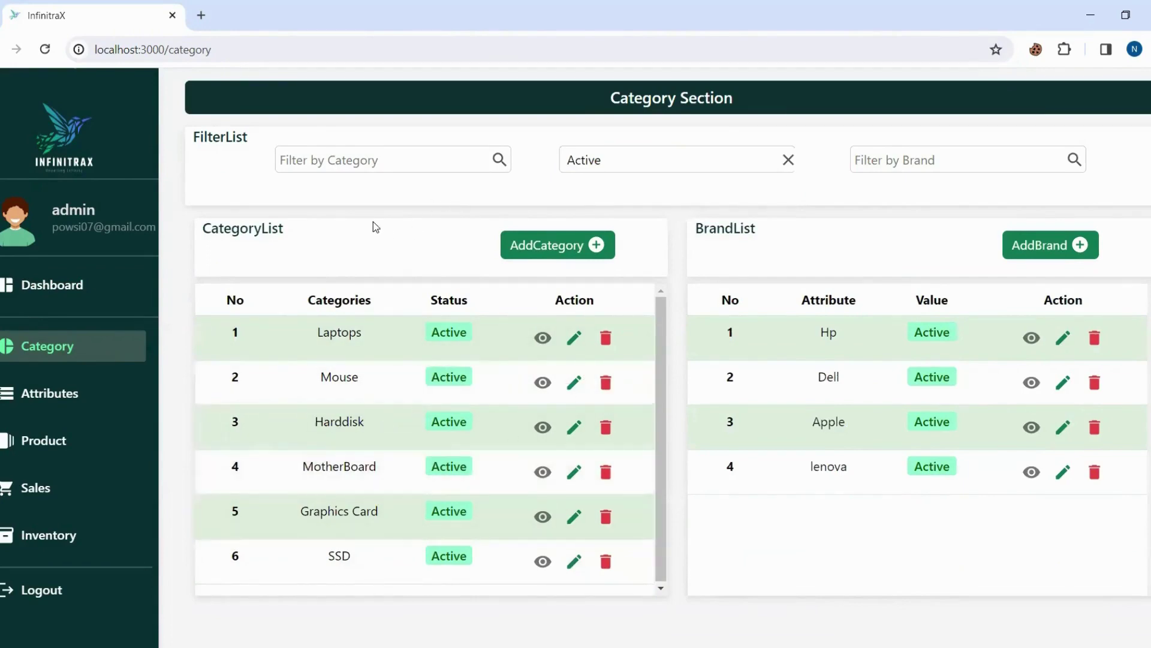
pyautogui.click(354, 159)
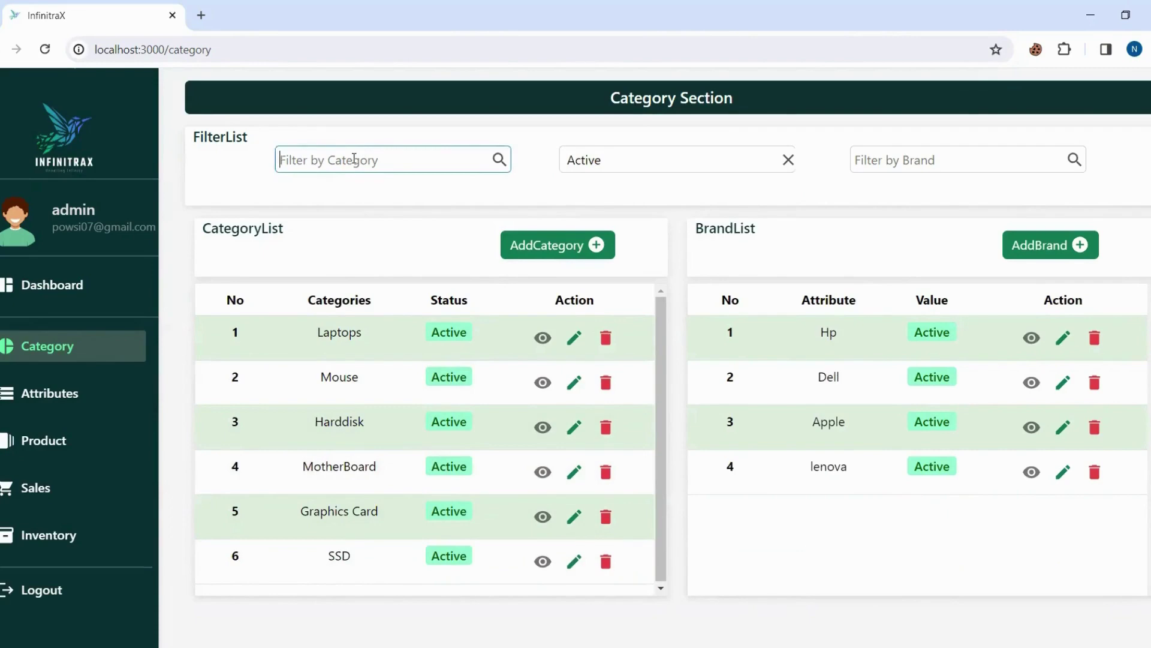
pyautogui.write('RAM')
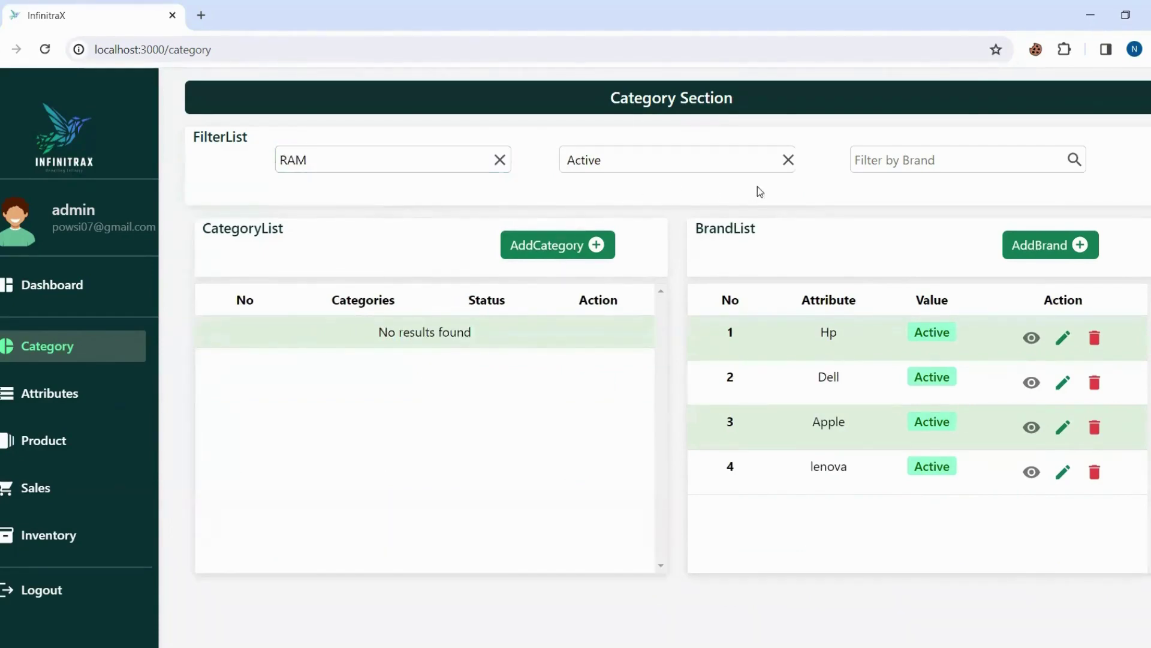
pyautogui.click(788, 160)
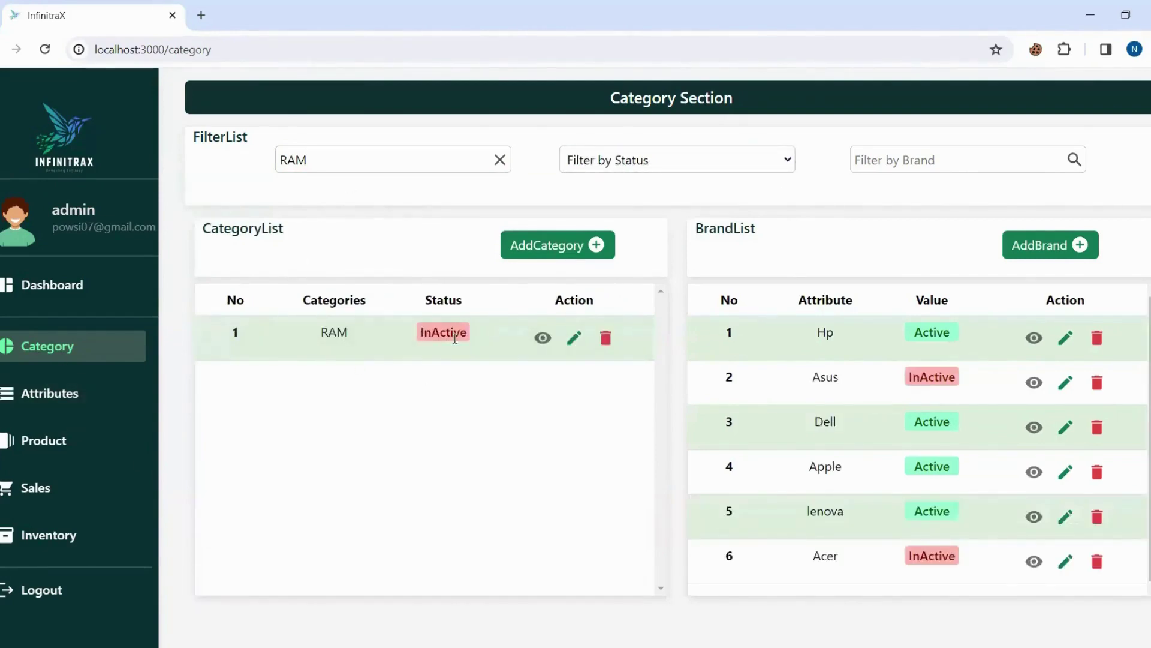
pyautogui.click(500, 160)
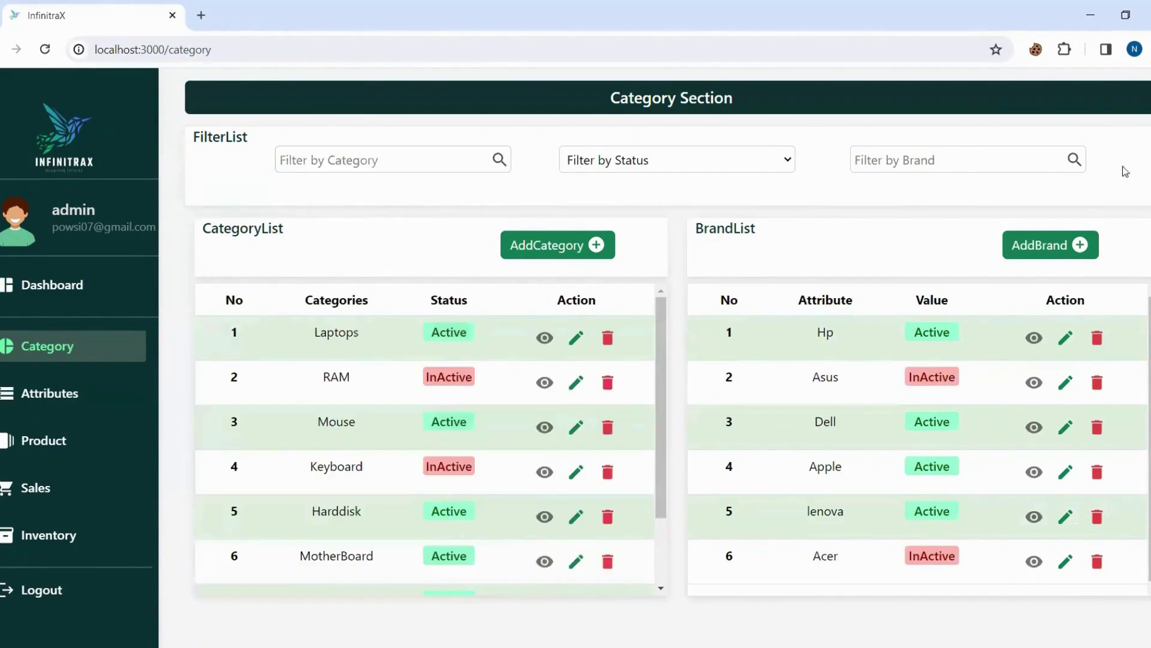
# Filter the brand list by 'Hpp', then switch to the Attributes section.
pyautogui.click(995, 160)
pyautogui.write('Hp')
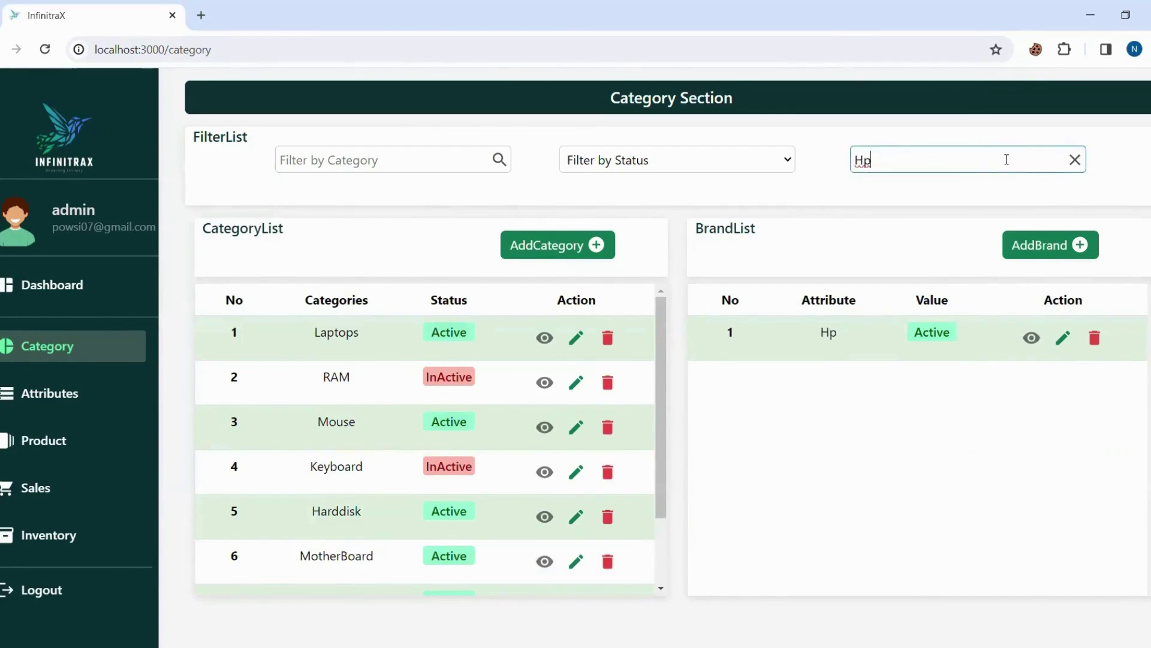
pyautogui.write('p')
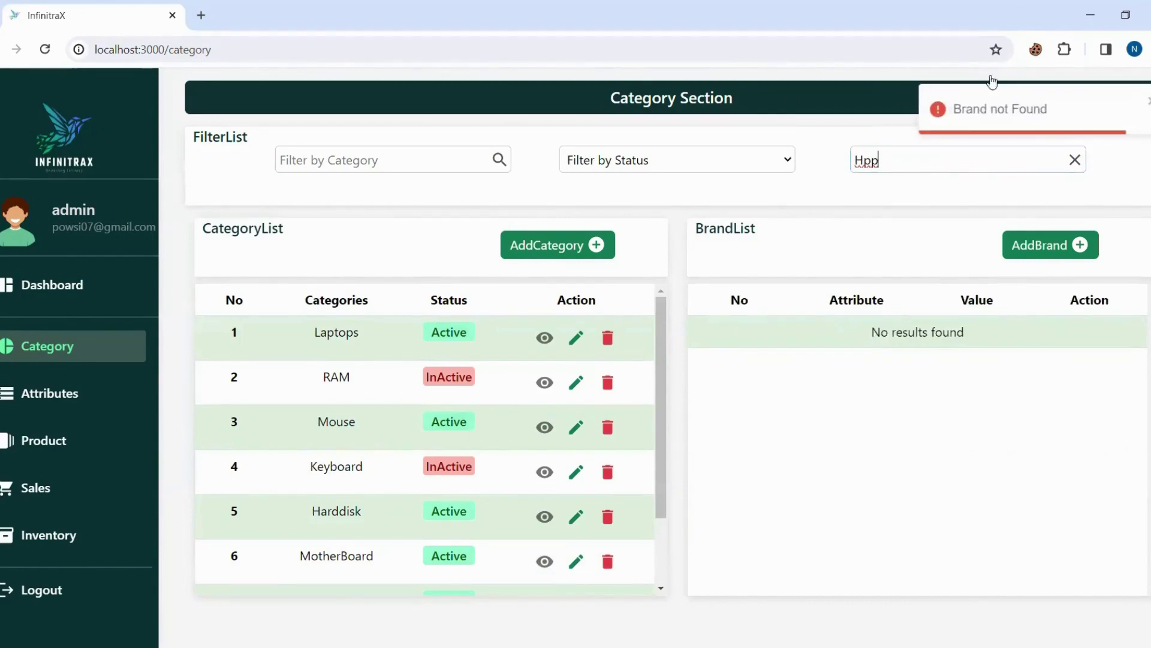
pyautogui.click(36, 391)
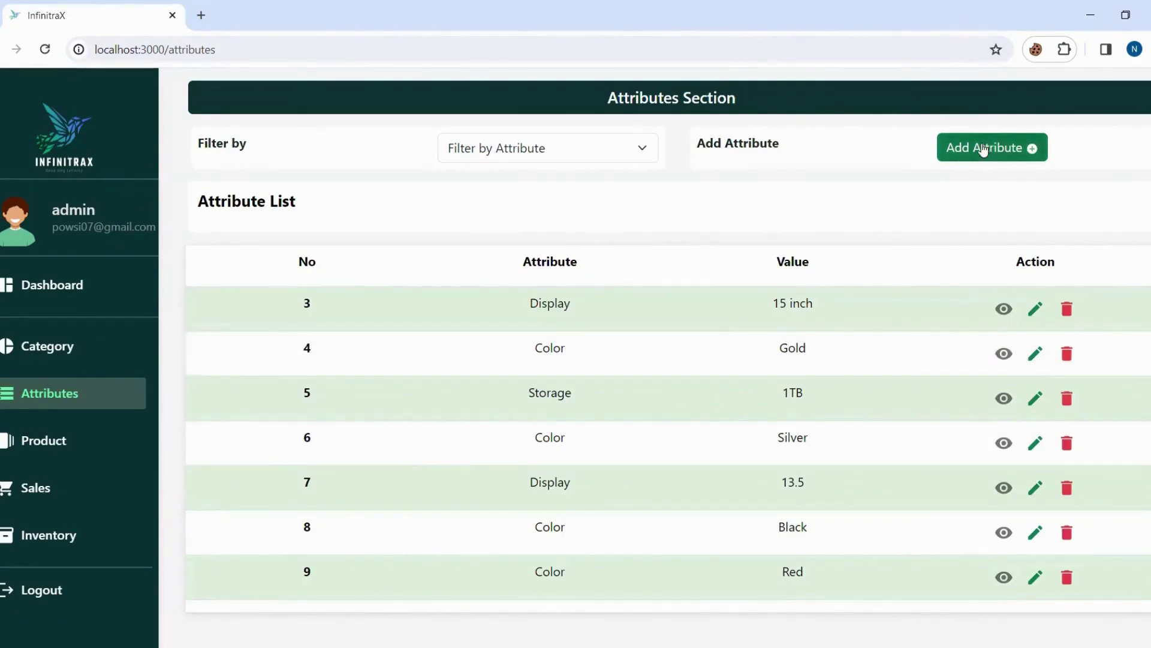
# Create a Storage attribute with the value 64GB.
pyautogui.click(984, 150)
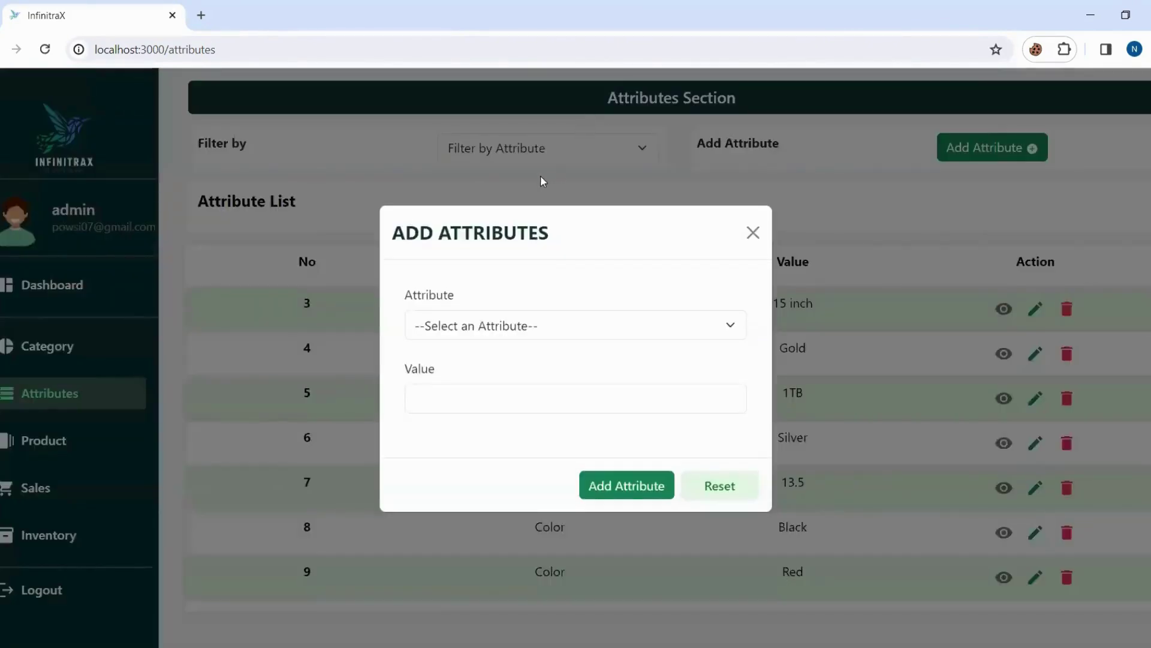
pyautogui.click(480, 327)
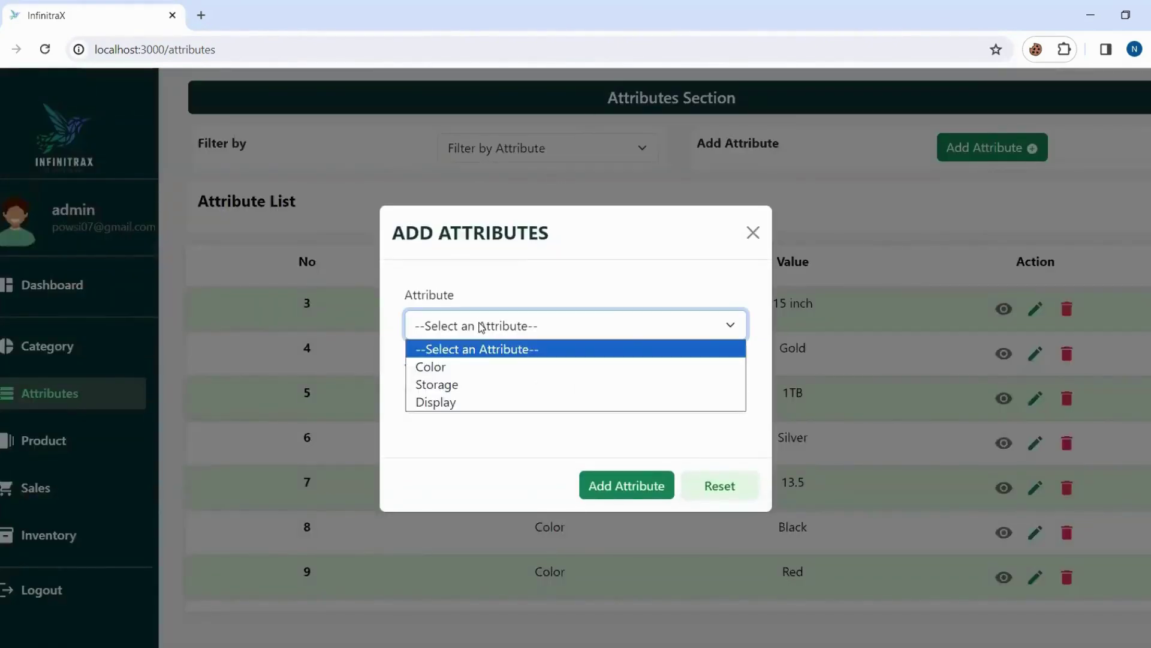
pyautogui.click(465, 388)
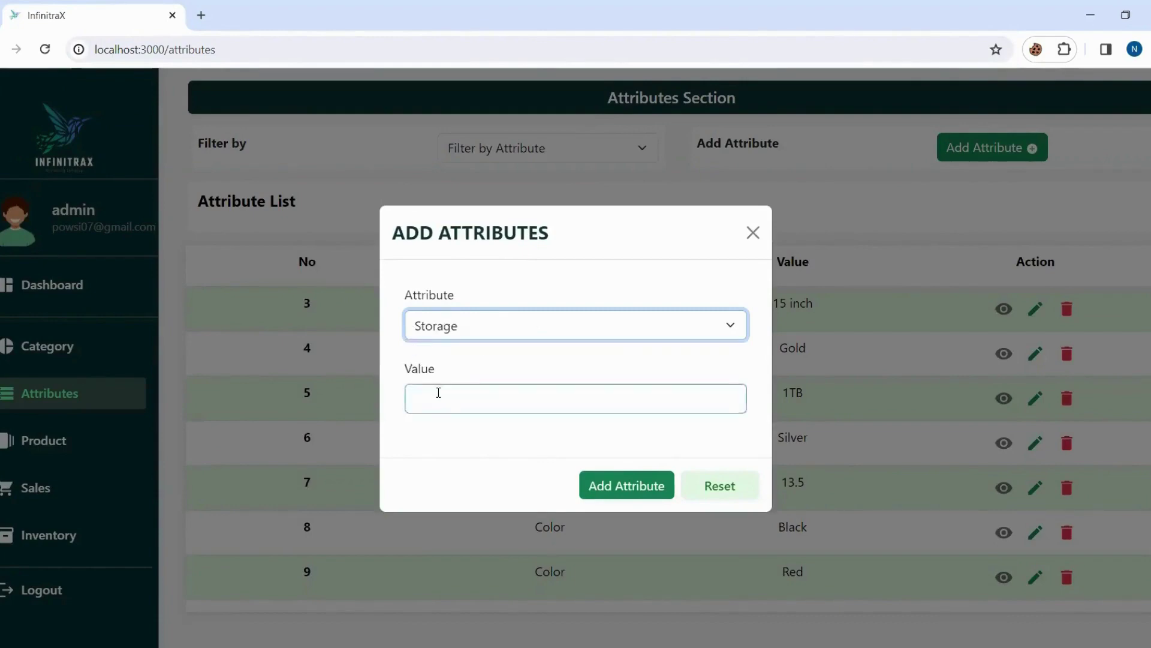
pyautogui.click(439, 393)
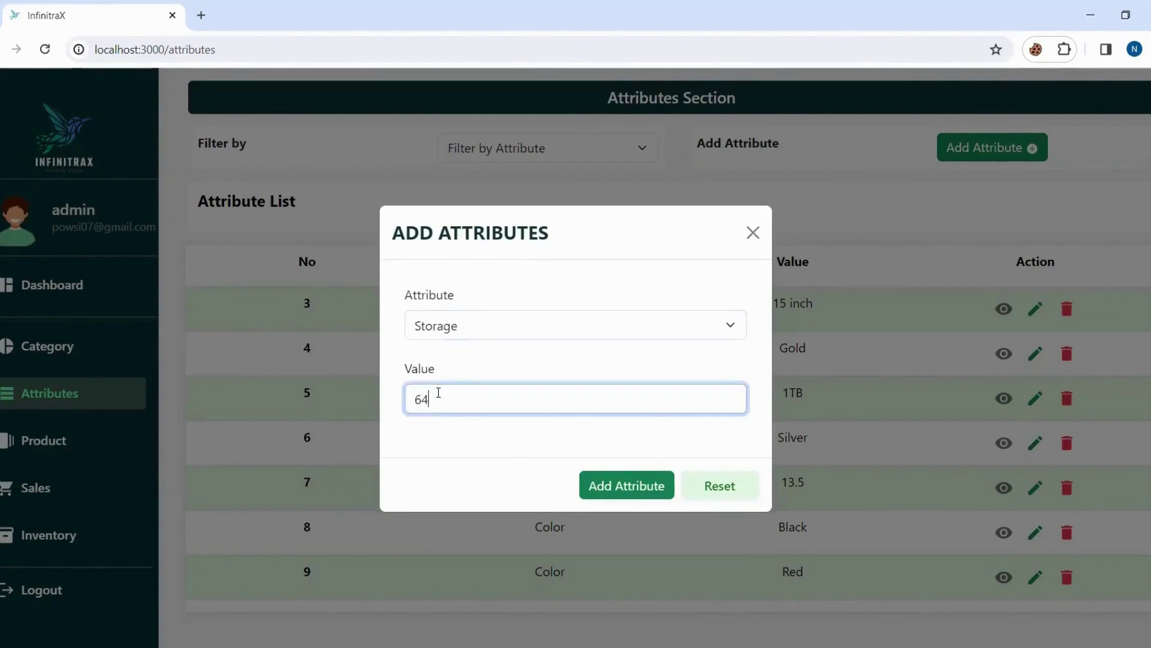
pyautogui.write('64GB')
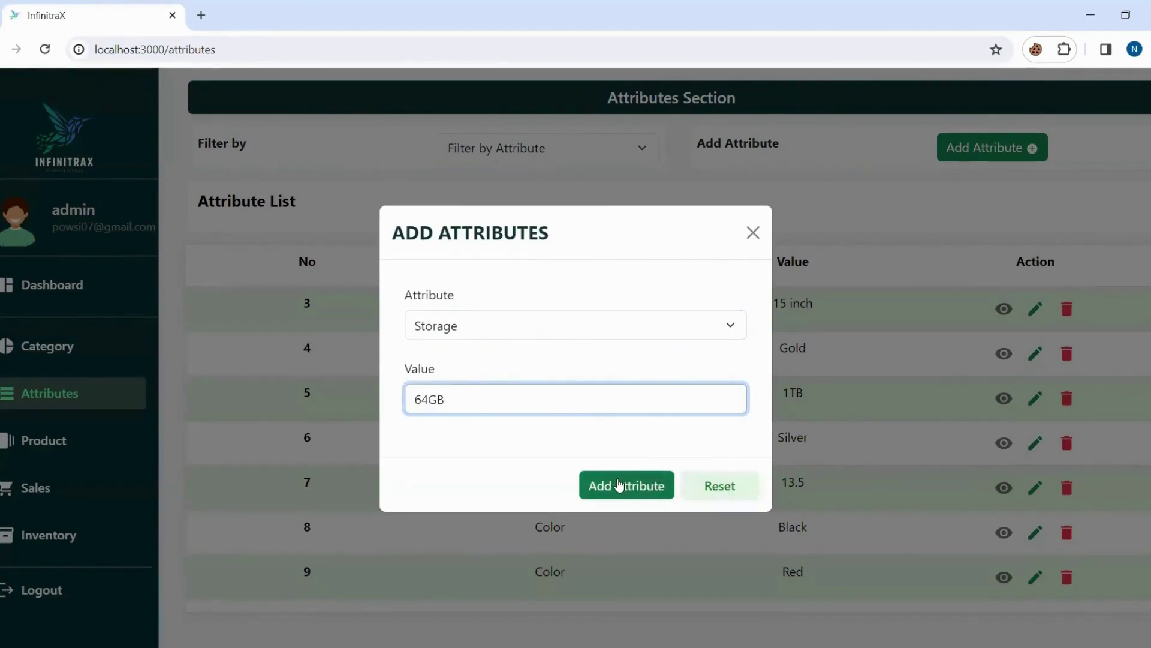
pyautogui.click(618, 486)
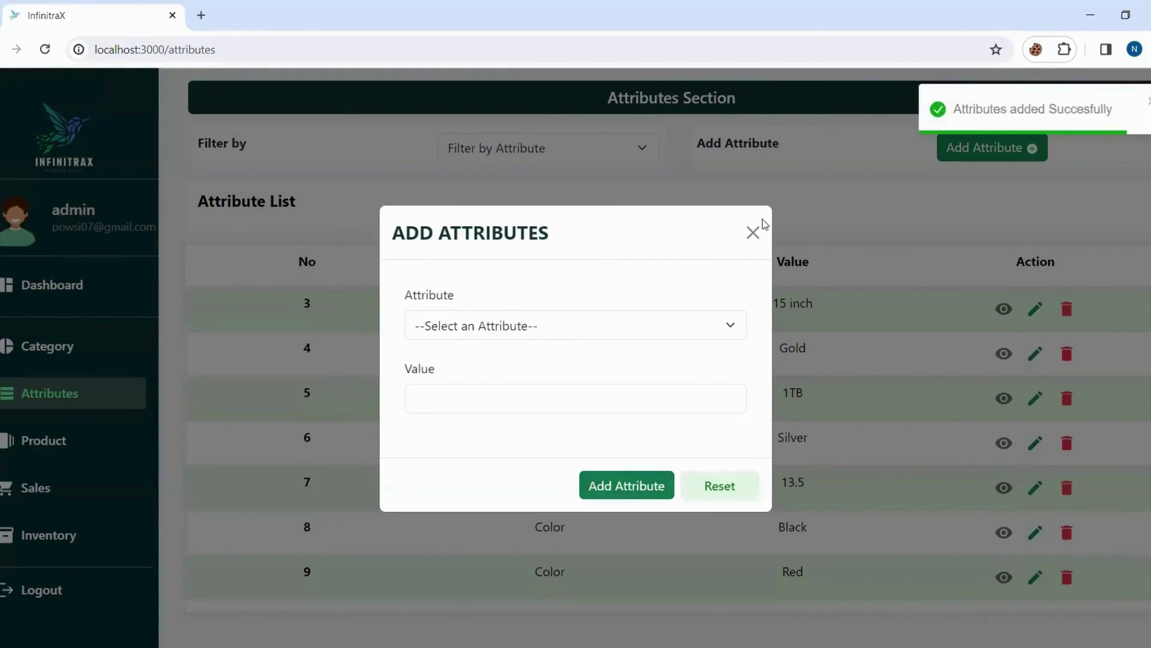
# Inspect attribute 10 (64GB), then change its type from Storage to Color.
pyautogui.click(753, 233)
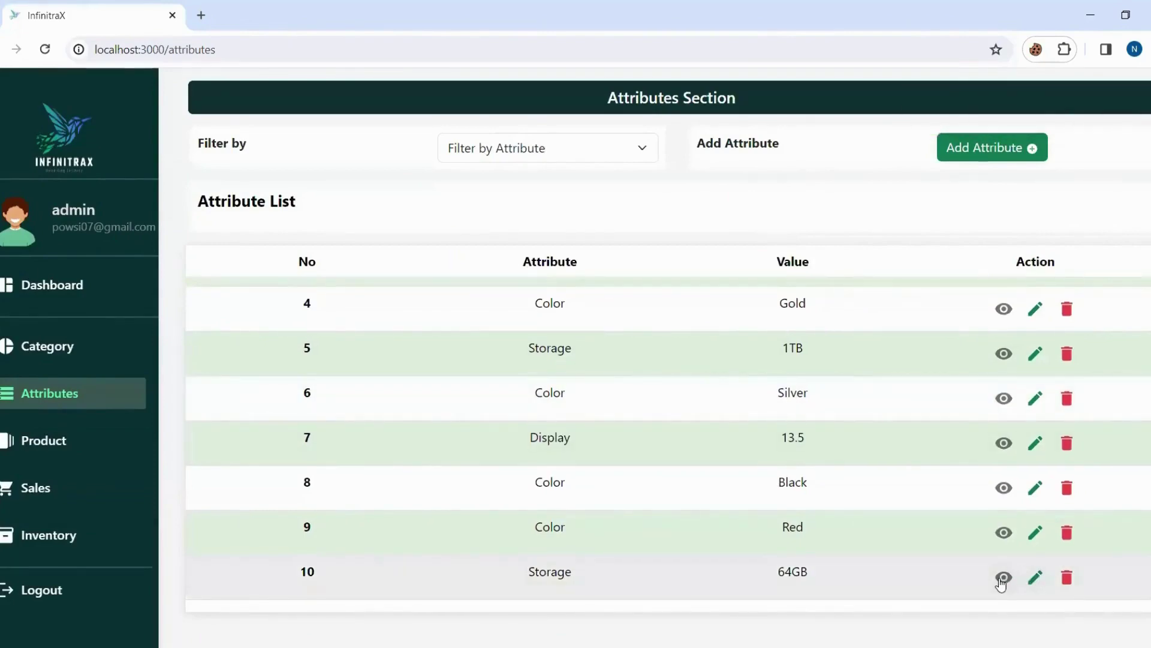
pyautogui.click(1003, 578)
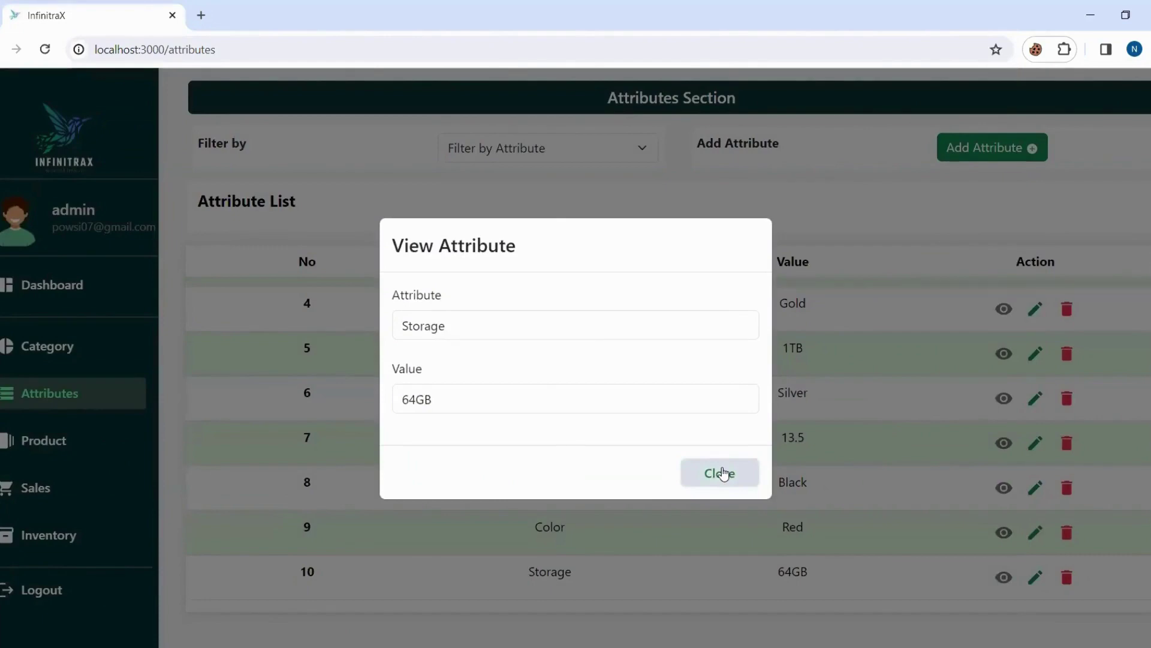
pyautogui.click(724, 474)
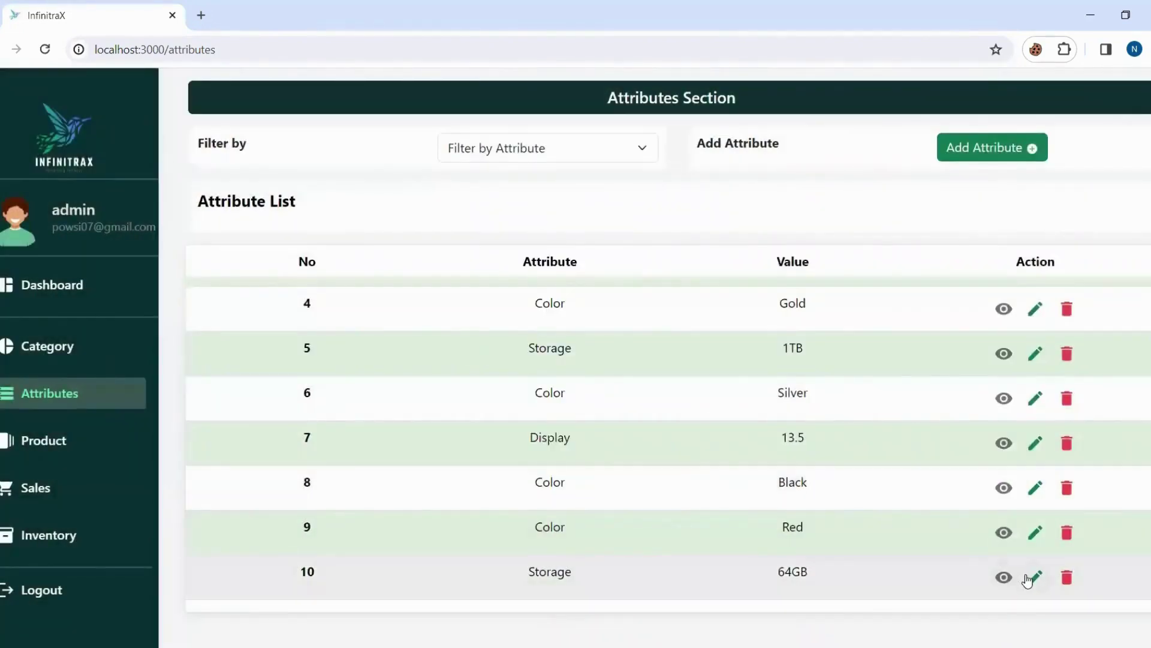
pyautogui.click(1035, 577)
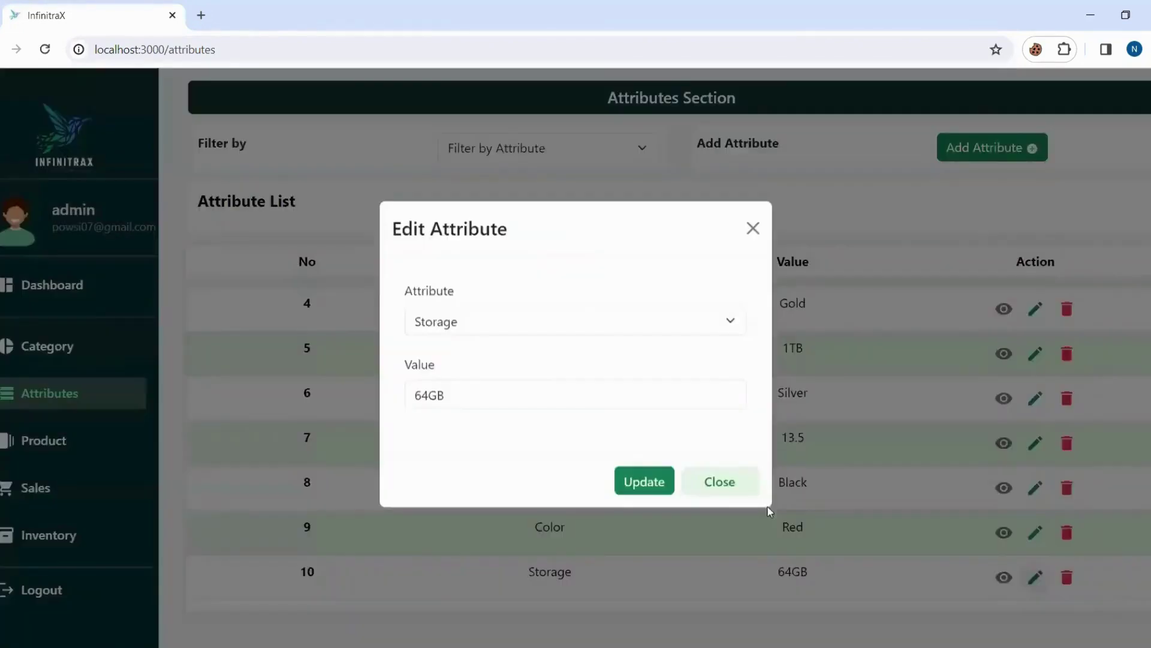
pyautogui.click(479, 329)
pyautogui.click(430, 368)
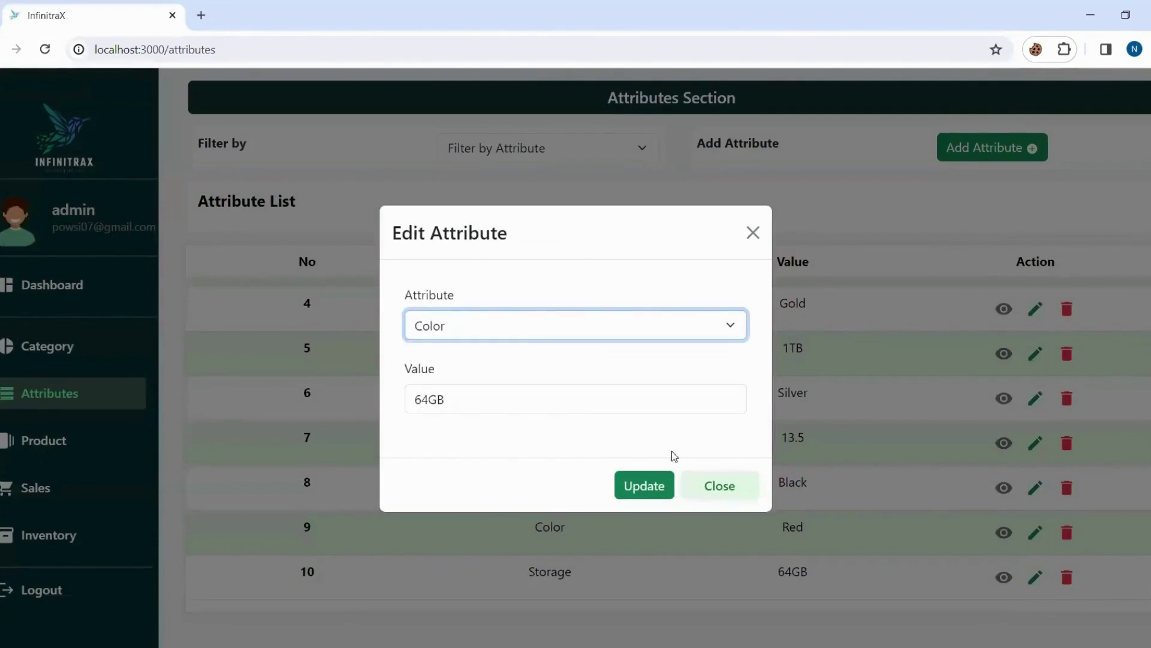
pyautogui.click(637, 489)
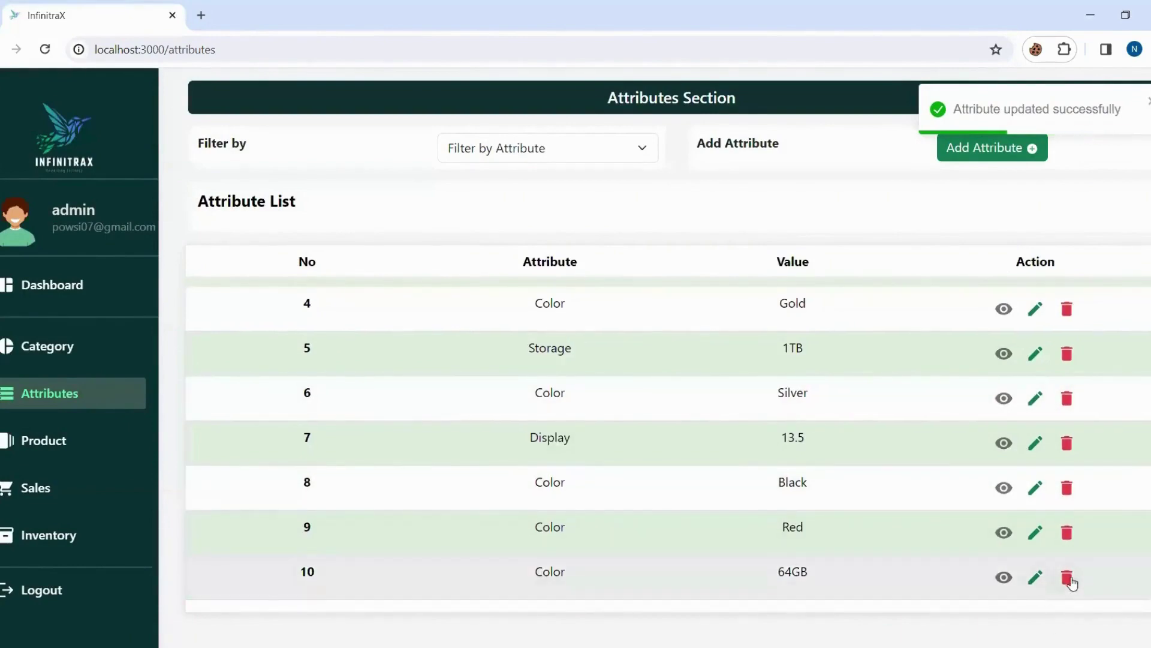
# Delete the Color 64GB attribute and filter the list to Storage (512GB, 1TB).
pyautogui.click(1067, 578)
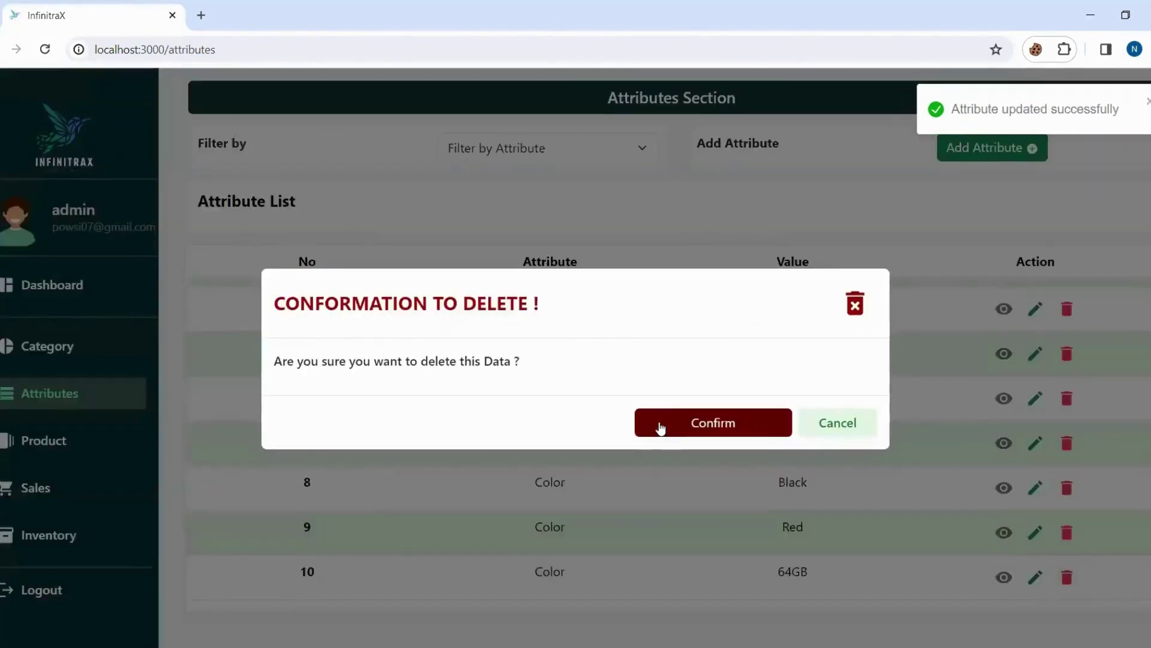
pyautogui.click(660, 423)
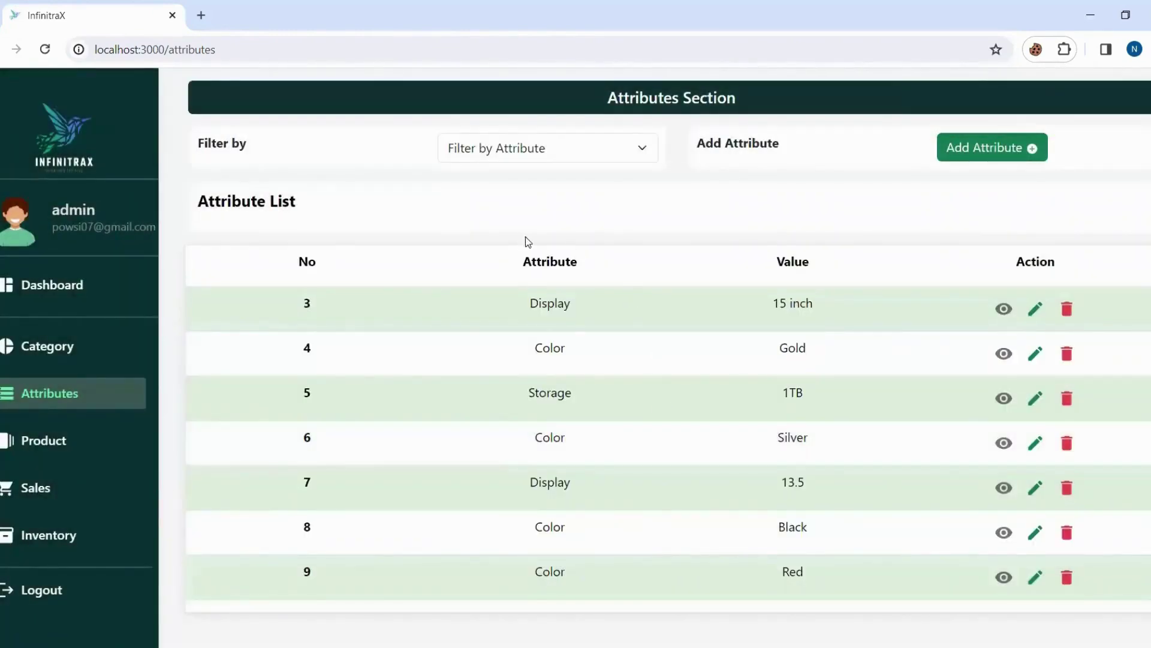
pyautogui.click(492, 154)
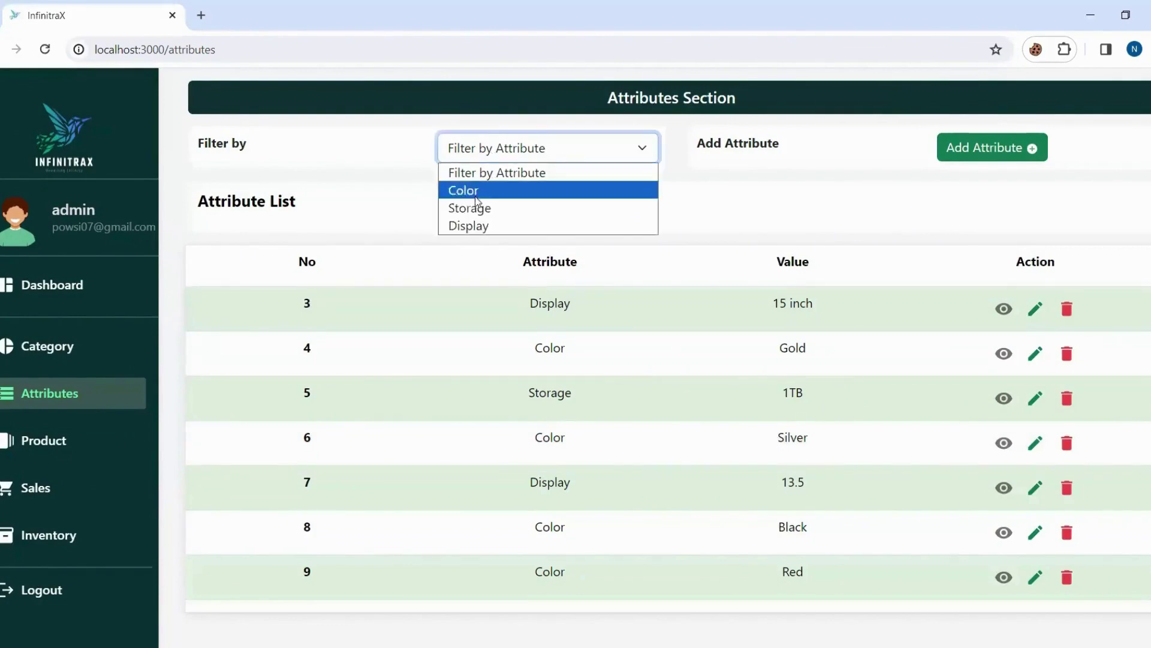
pyautogui.click(478, 214)
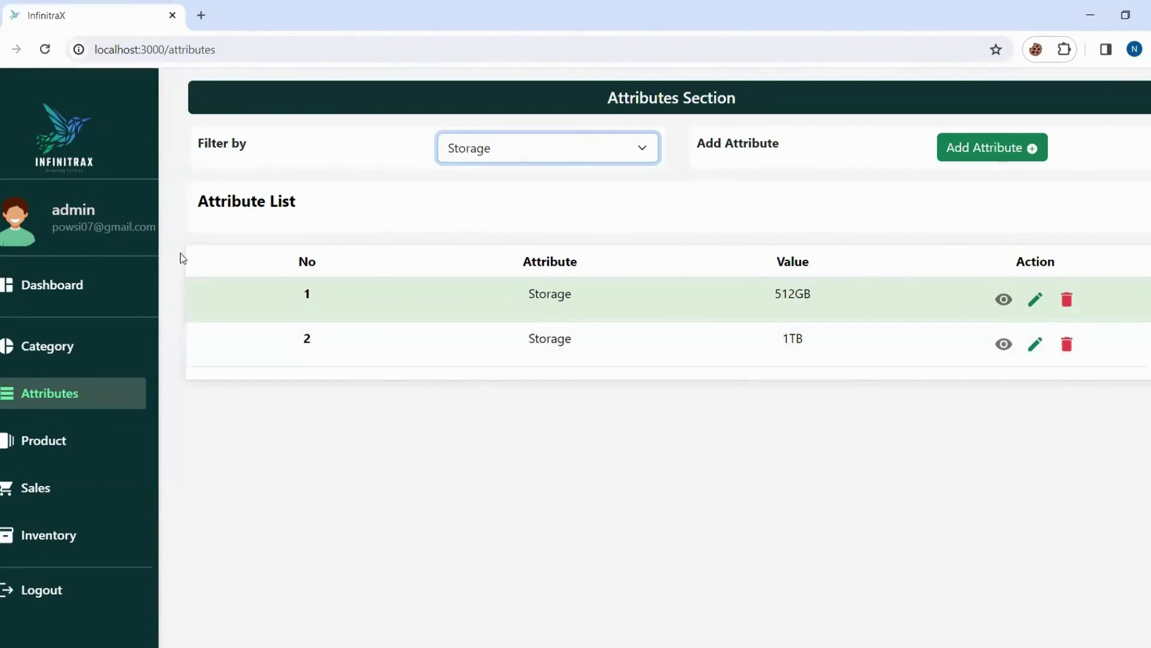
# Cut the address down to localhost:3000 and reload the app onto the Product section.
pyautogui.click(228, 50)
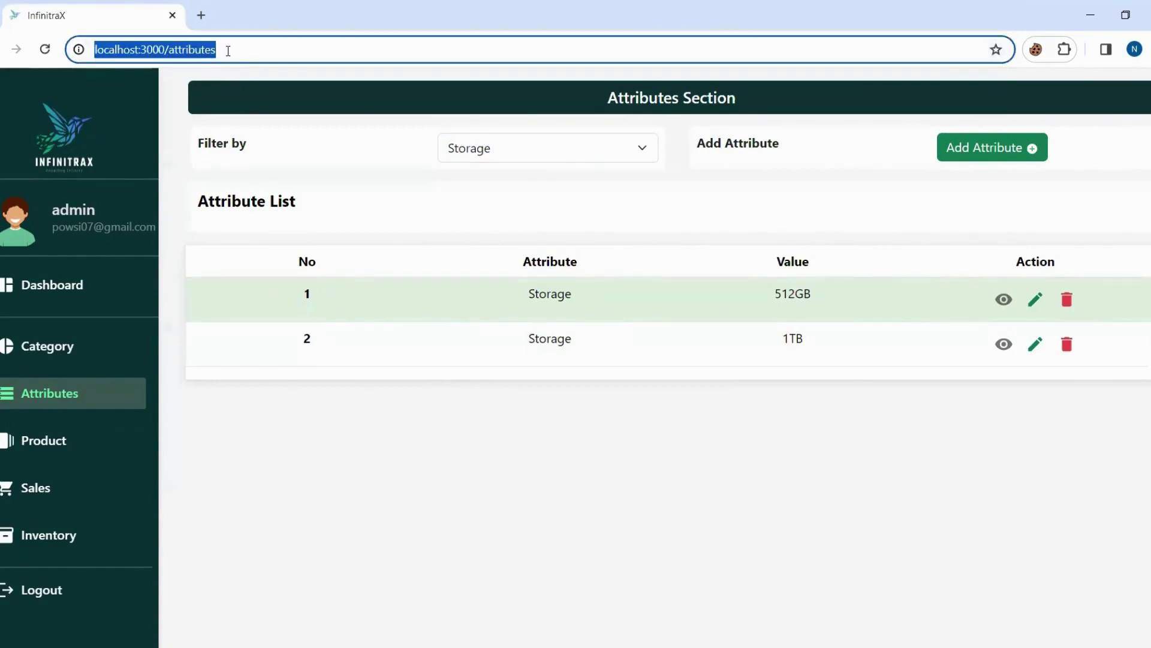
pyautogui.click(228, 50)
pyautogui.press('BackSpace')
pyautogui.press('BackSpace')
pyautogui.press('BackSpace')
pyautogui.press('BackSpace')
pyautogui.press('BackSpace')
pyautogui.press('BackSpace')
pyautogui.press('BackSpace')
pyautogui.press('BackSpace')
pyautogui.press('BackSpace')
pyautogui.press('BackSpace')
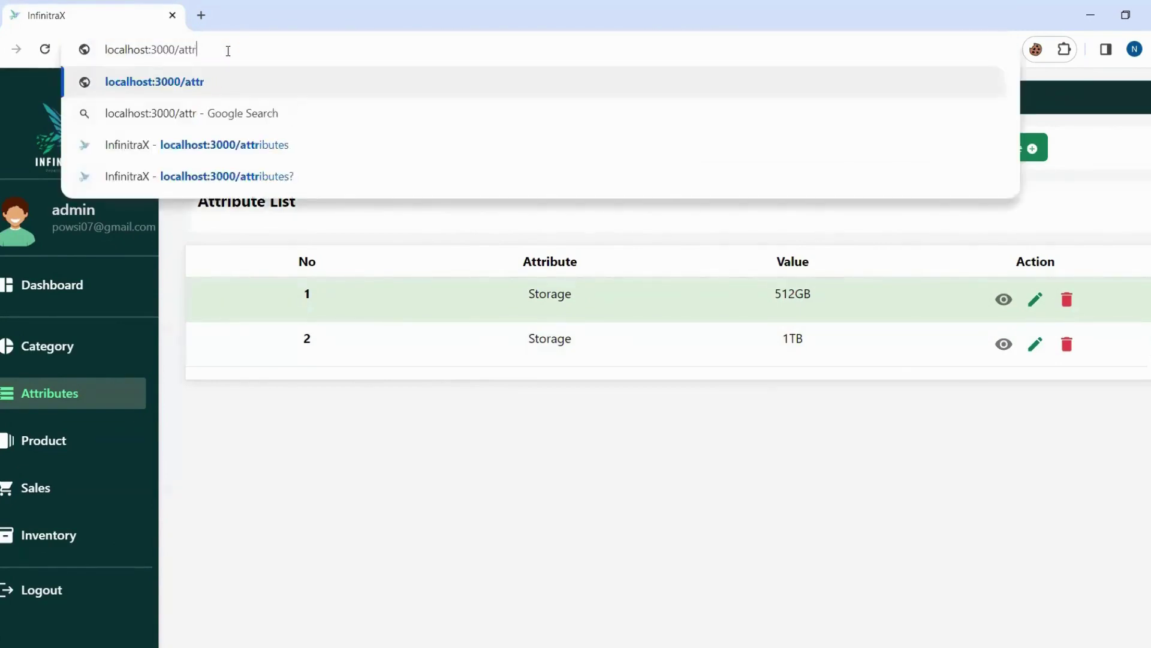
pyautogui.press('Return')
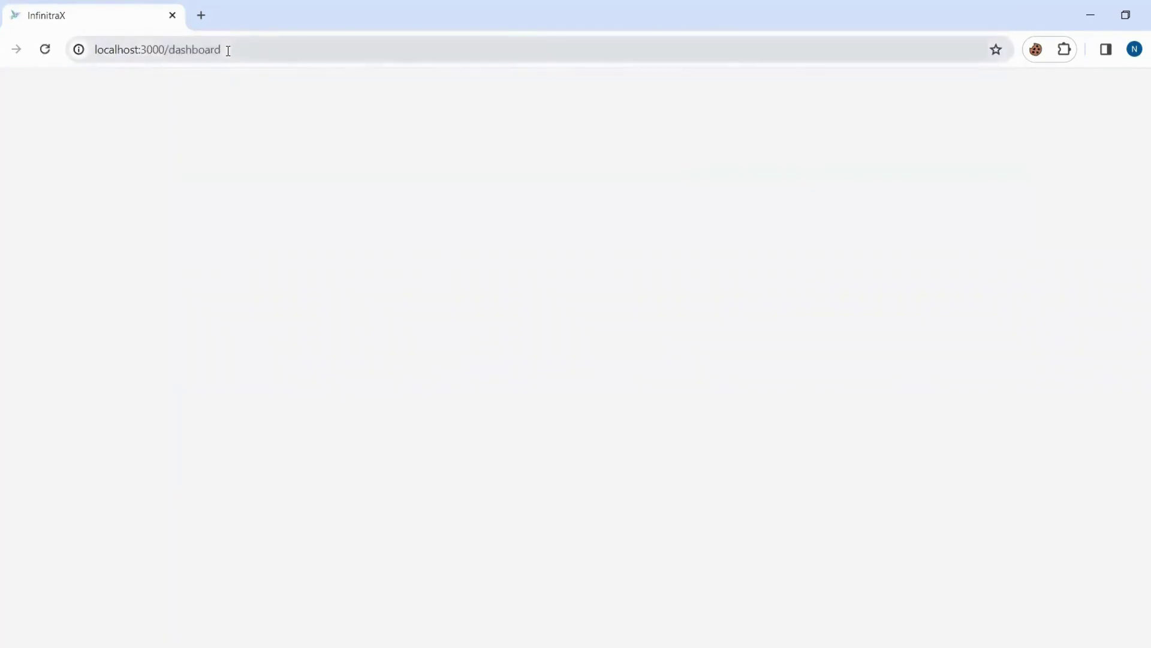
pyautogui.click(230, 49)
pyautogui.hotkey('ctrl', 'a')
pyautogui.press('BackSpace')
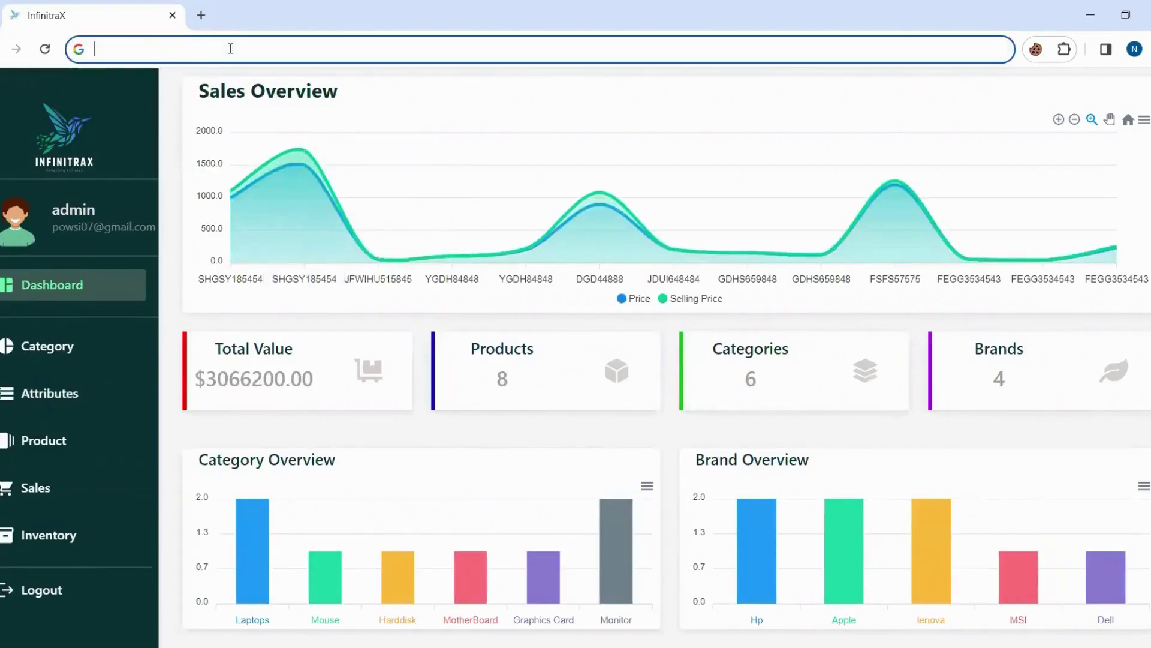
pyautogui.hotkey('ctrl', 'z')
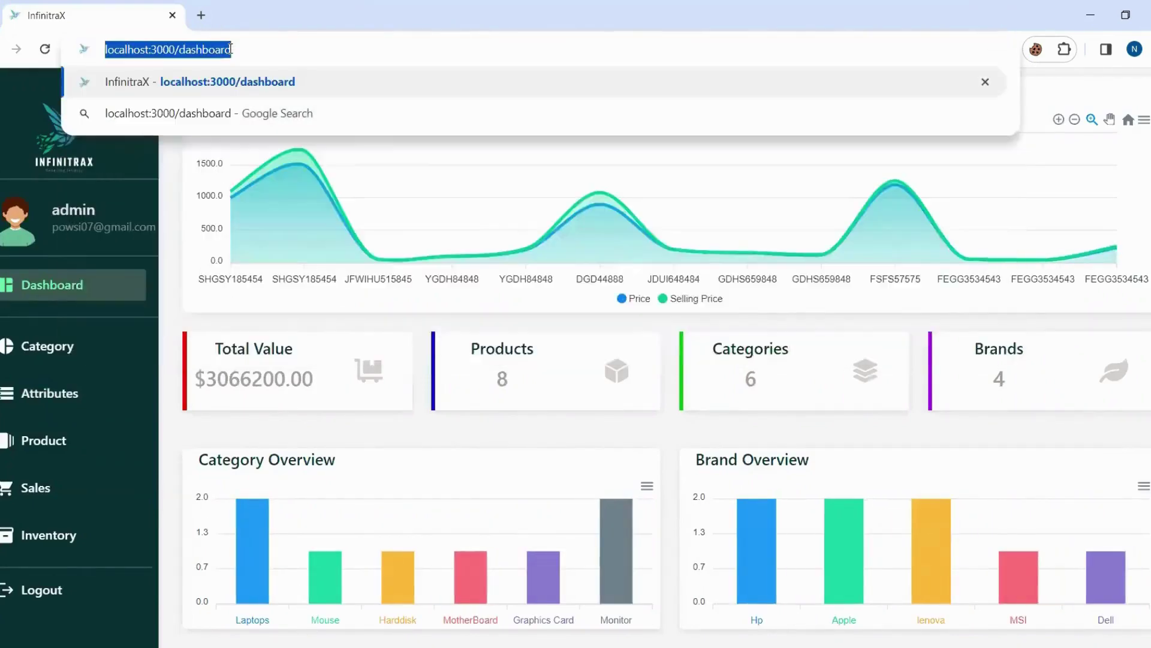
pyautogui.click(231, 50)
pyautogui.press('BackSpace')
pyautogui.press('BackSpace')
pyautogui.press('BackSpace')
pyautogui.press('BackSpace')
pyautogui.press('BackSpace')
pyautogui.press('BackSpace')
pyautogui.press('BackSpace')
pyautogui.press('BackSpace')
pyautogui.press('BackSpace')
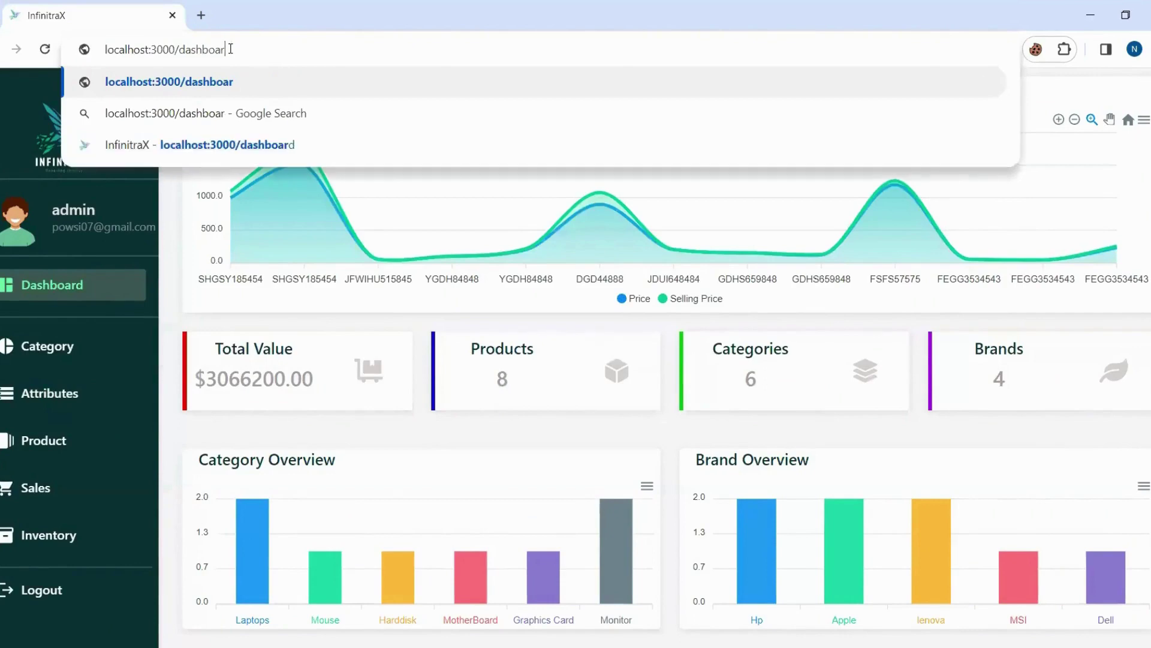
pyautogui.press('Return')
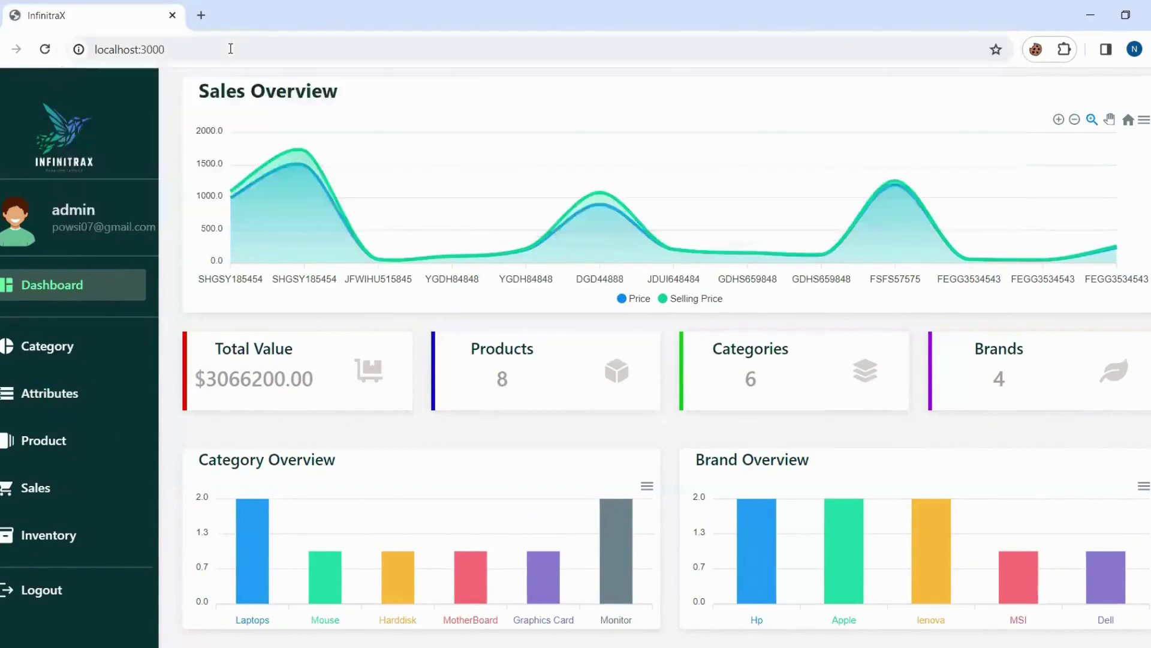
pyautogui.click(26, 591)
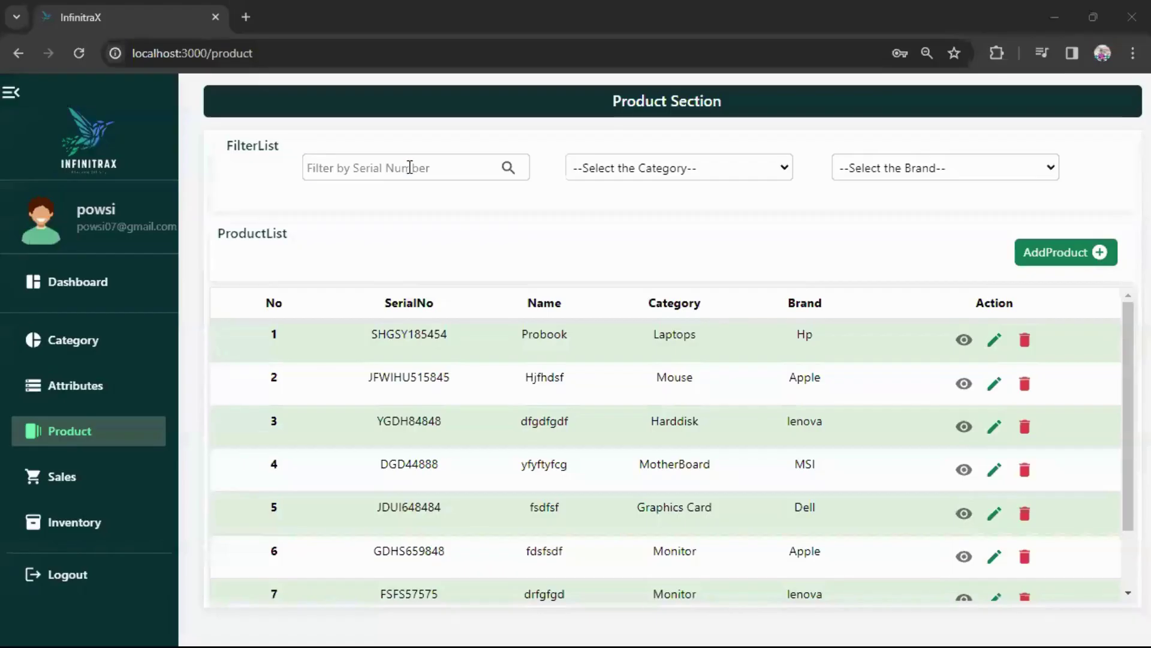
pyautogui.click(410, 167)
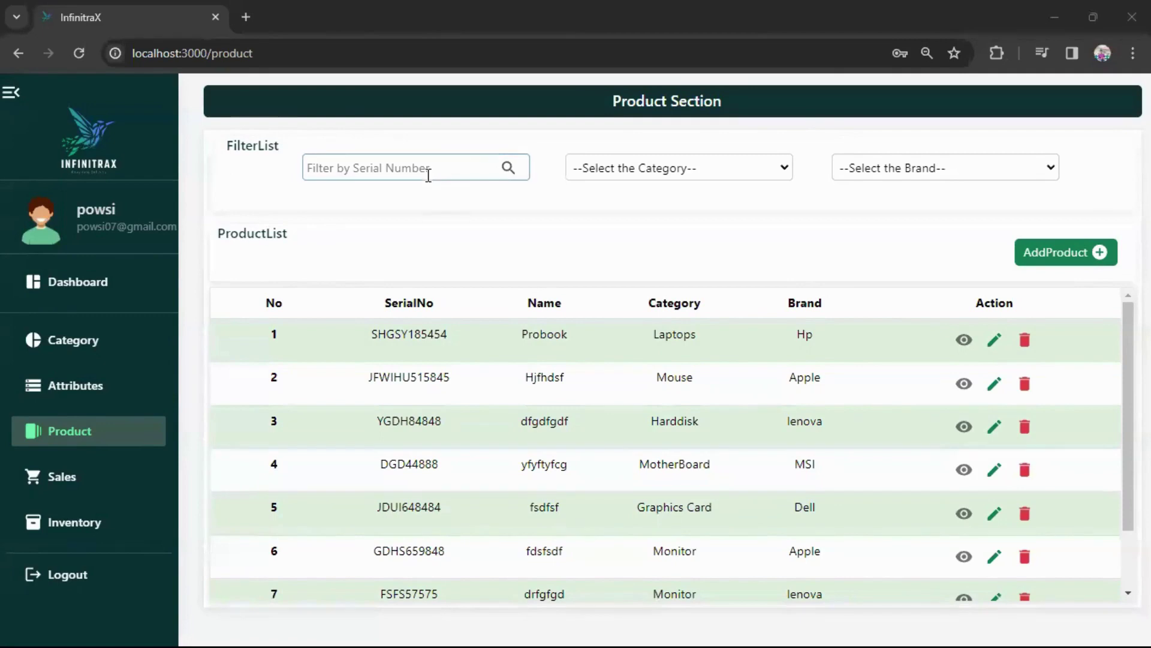
pyautogui.click(394, 174)
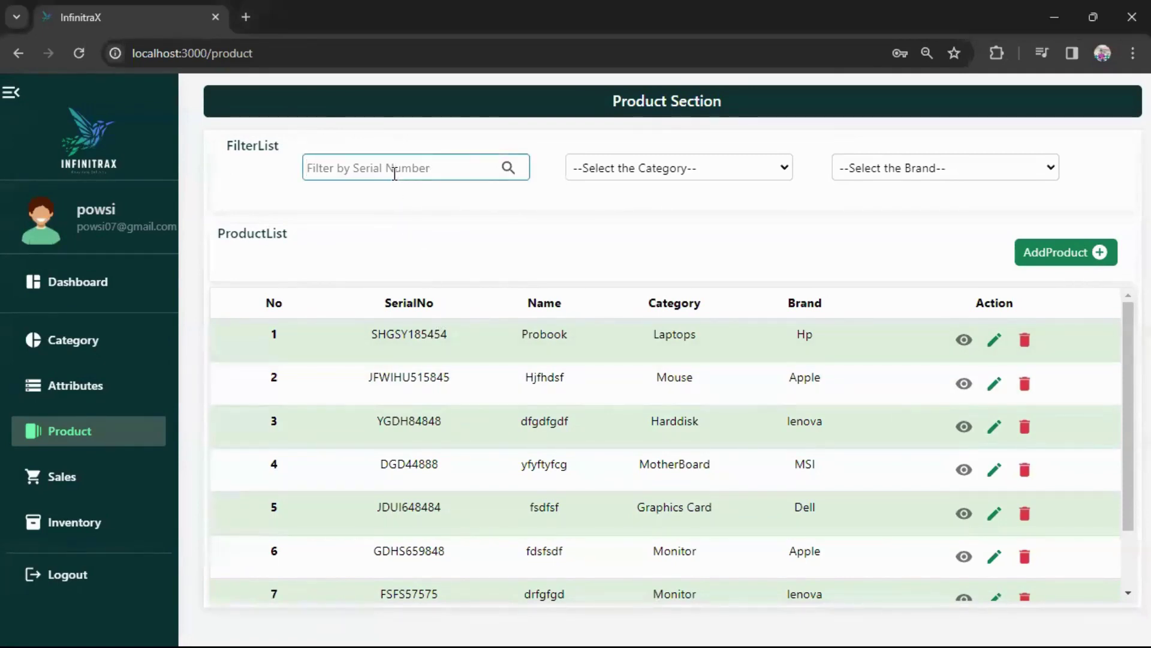
pyautogui.write('hdghe')
pyautogui.press('BackSpace')
pyautogui.press('BackSpace')
pyautogui.press('BackSpace')
pyautogui.press('BackSpace')
pyautogui.press('BackSpace')
pyautogui.write('sh')
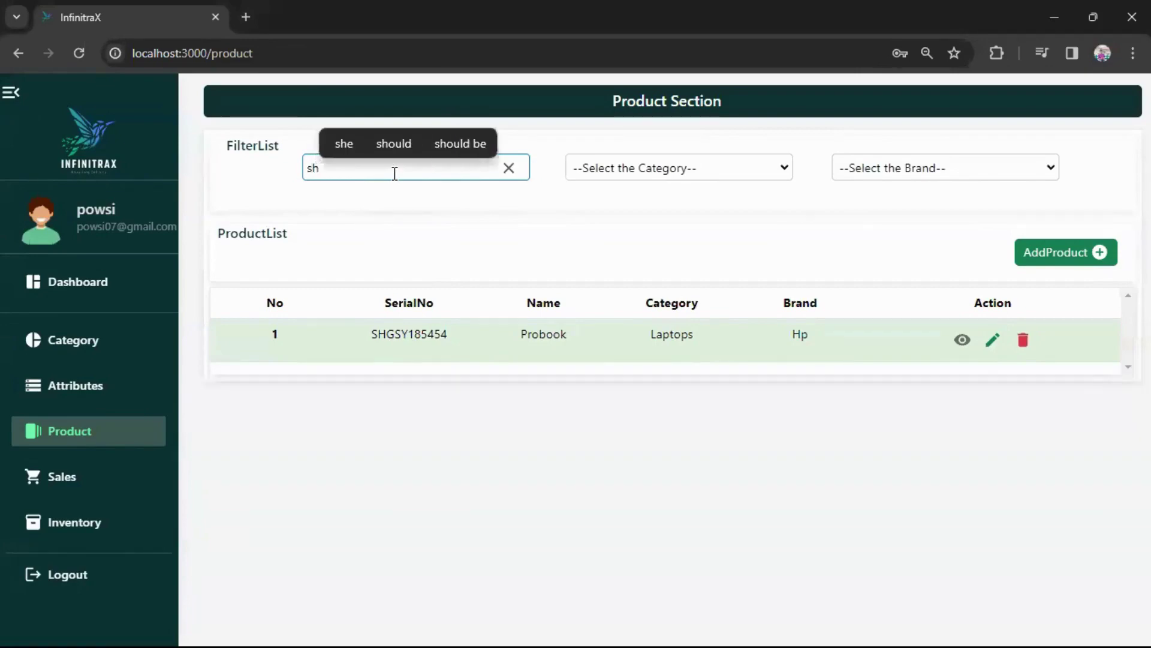
pyautogui.press('BackSpace')
pyautogui.press('BackSpace')
pyautogui.click(643, 180)
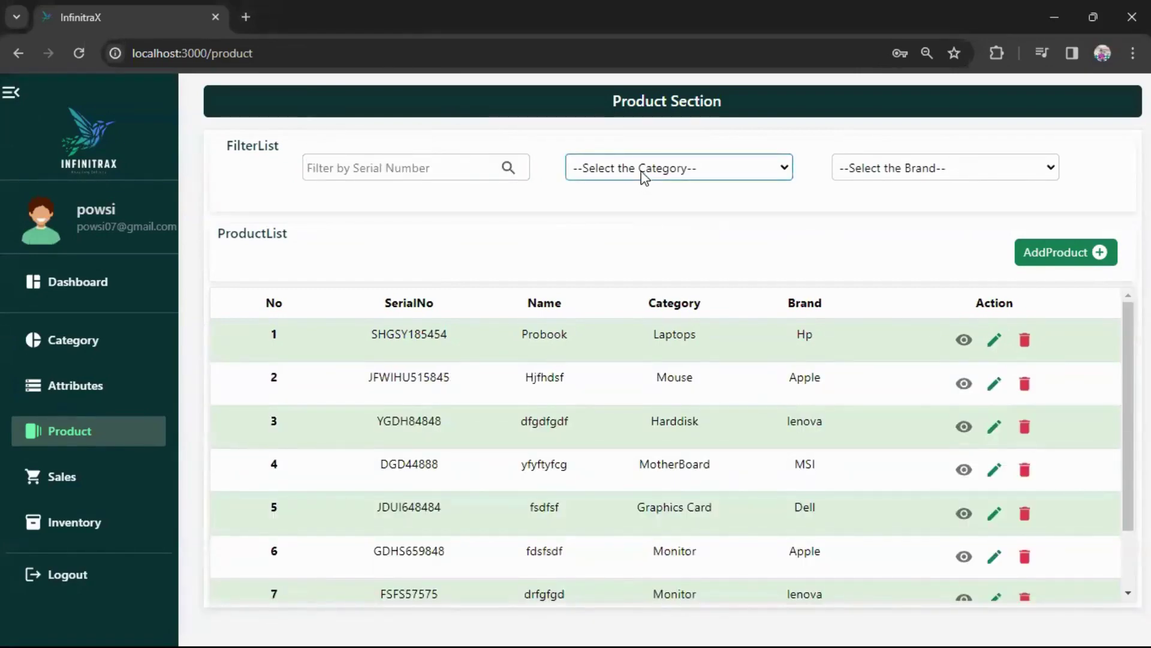
# Filter the product list by Laptops, then by Harddisk, clearing each filter afterwards.
pyautogui.click(641, 171)
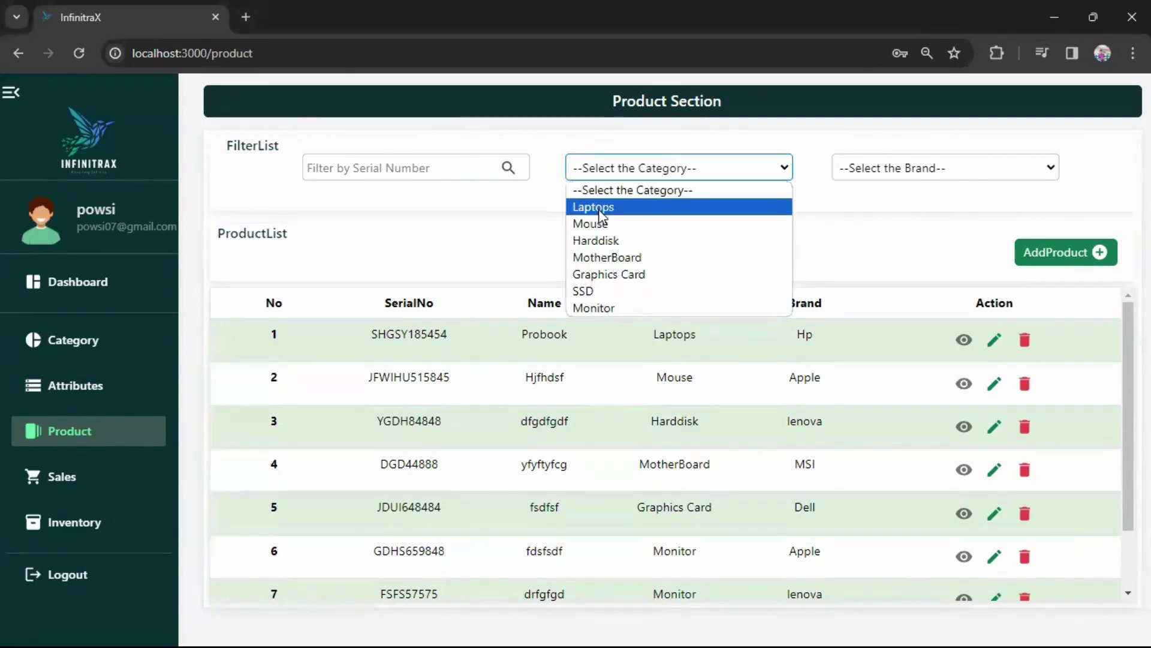
pyautogui.click(601, 210)
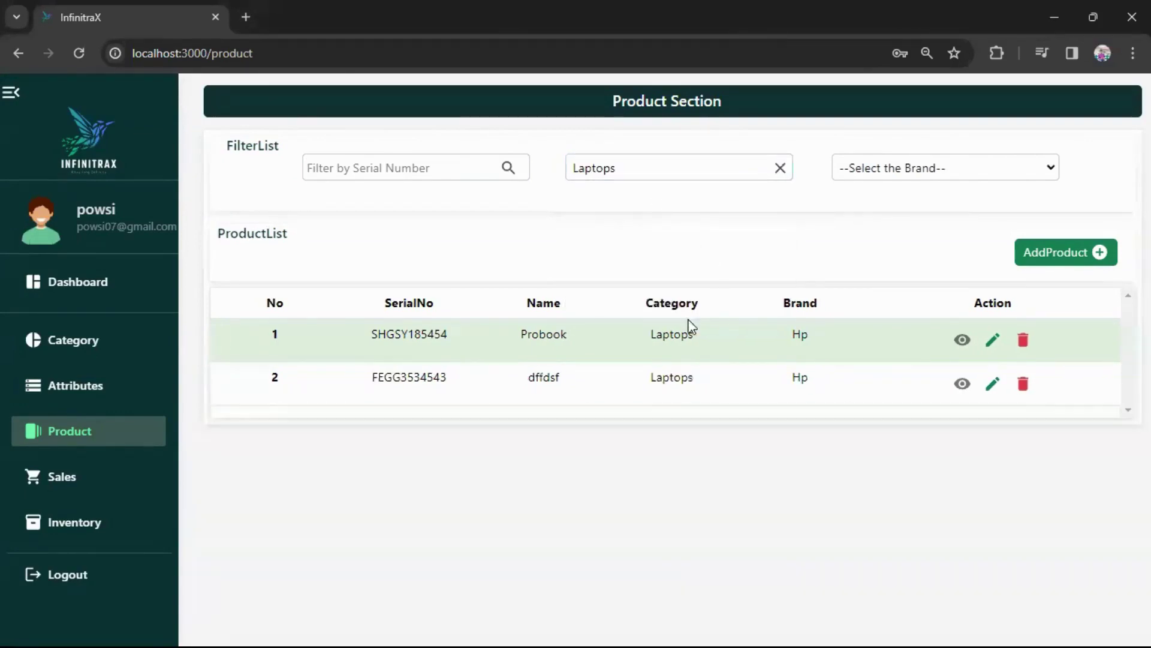
pyautogui.click(779, 169)
pyautogui.click(690, 171)
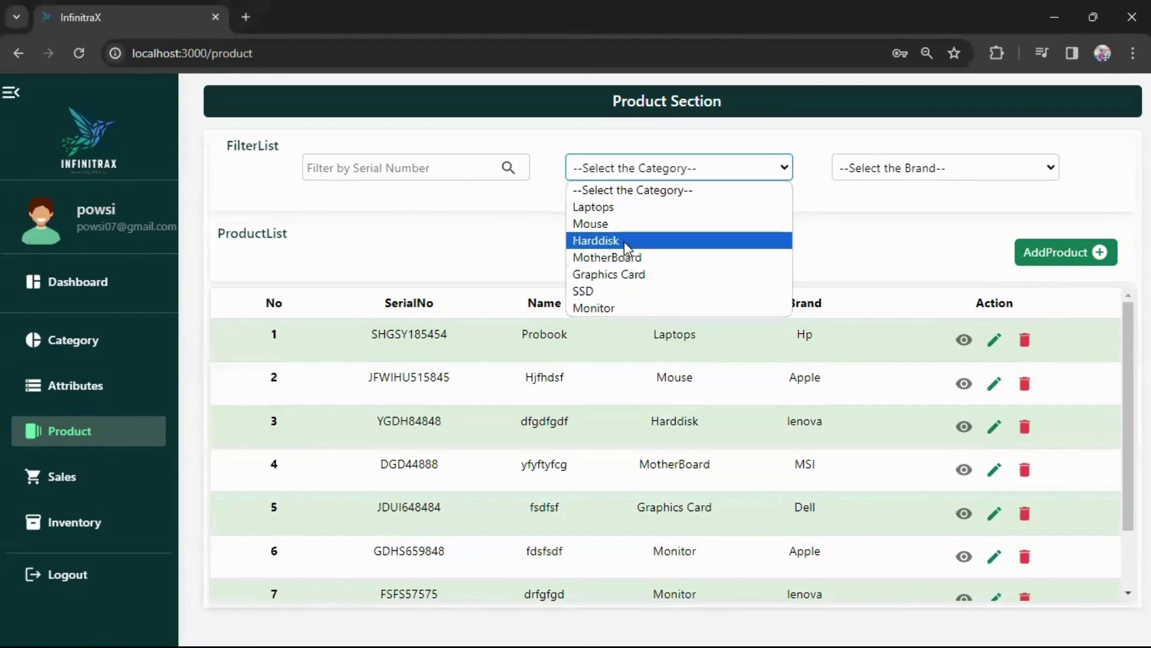
pyautogui.click(624, 241)
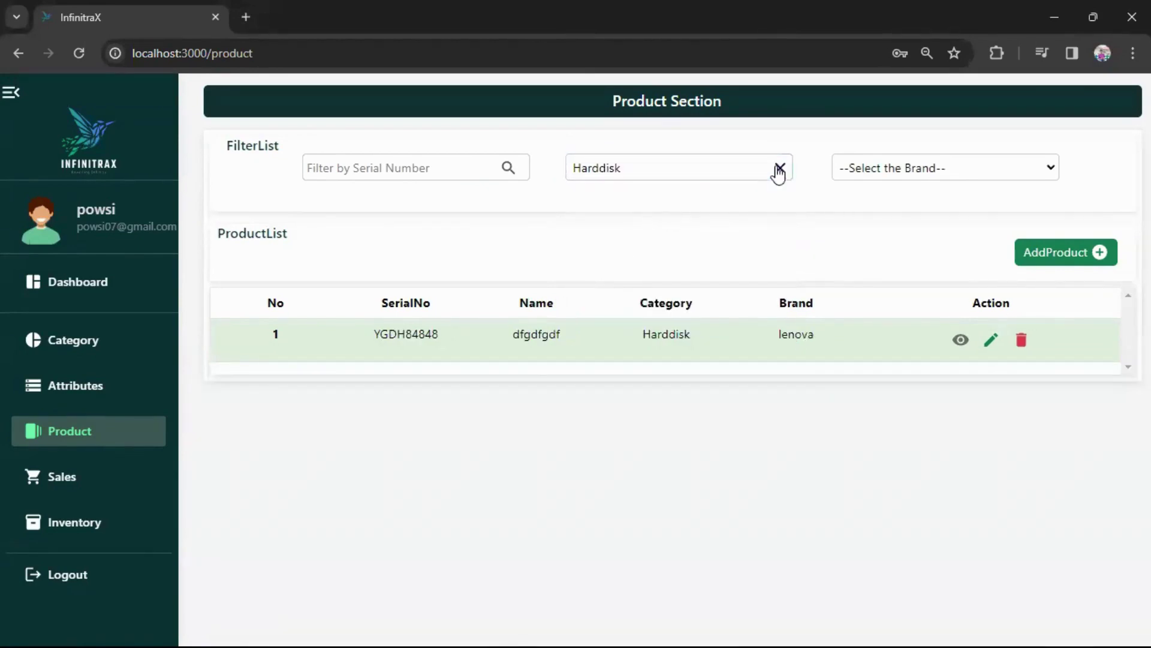
pyautogui.click(780, 169)
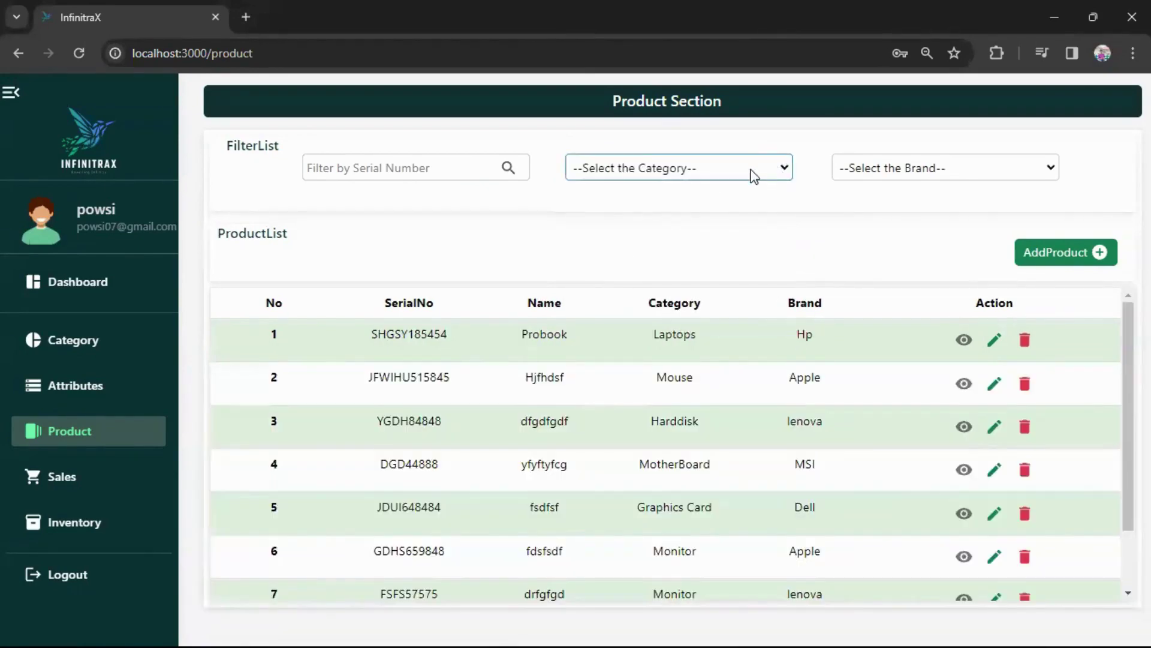
pyautogui.click(642, 170)
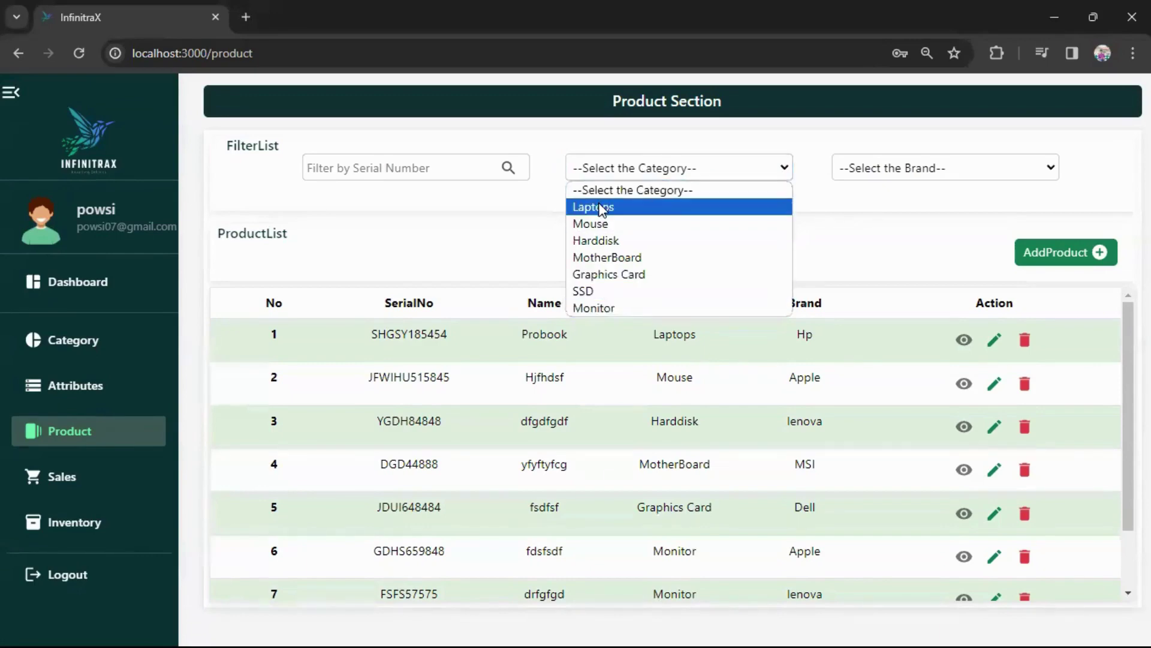
# Return to Products via Category, browse the brand filter, and open a blank Add Product form.
pyautogui.click(75, 341)
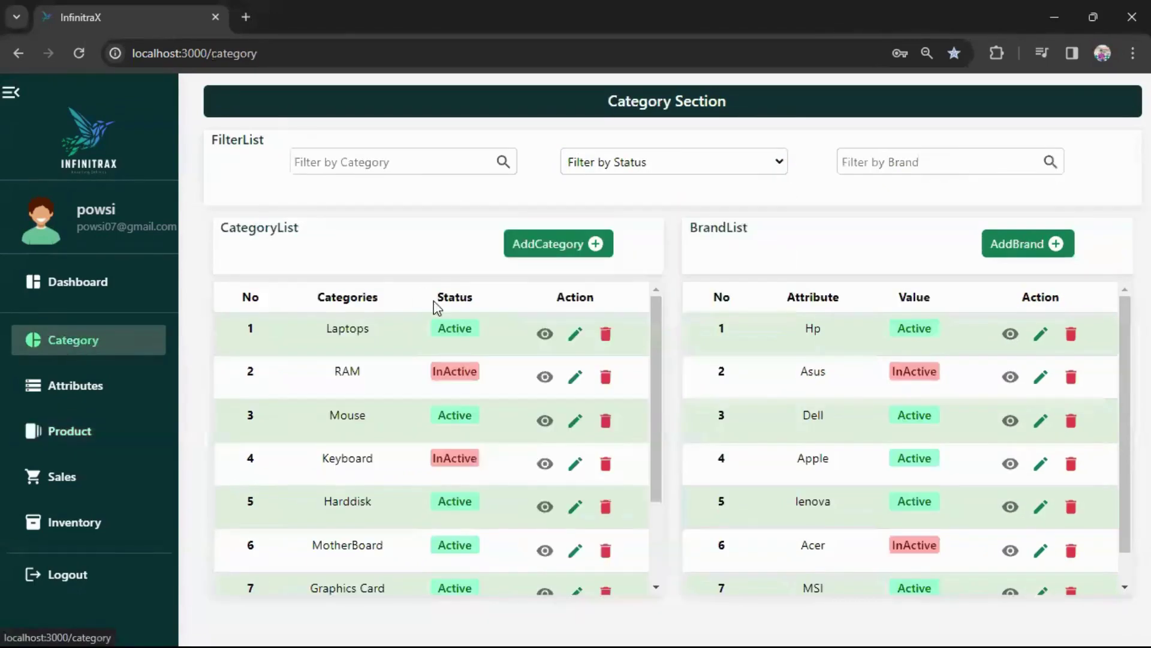
pyautogui.click(71, 438)
pyautogui.click(653, 168)
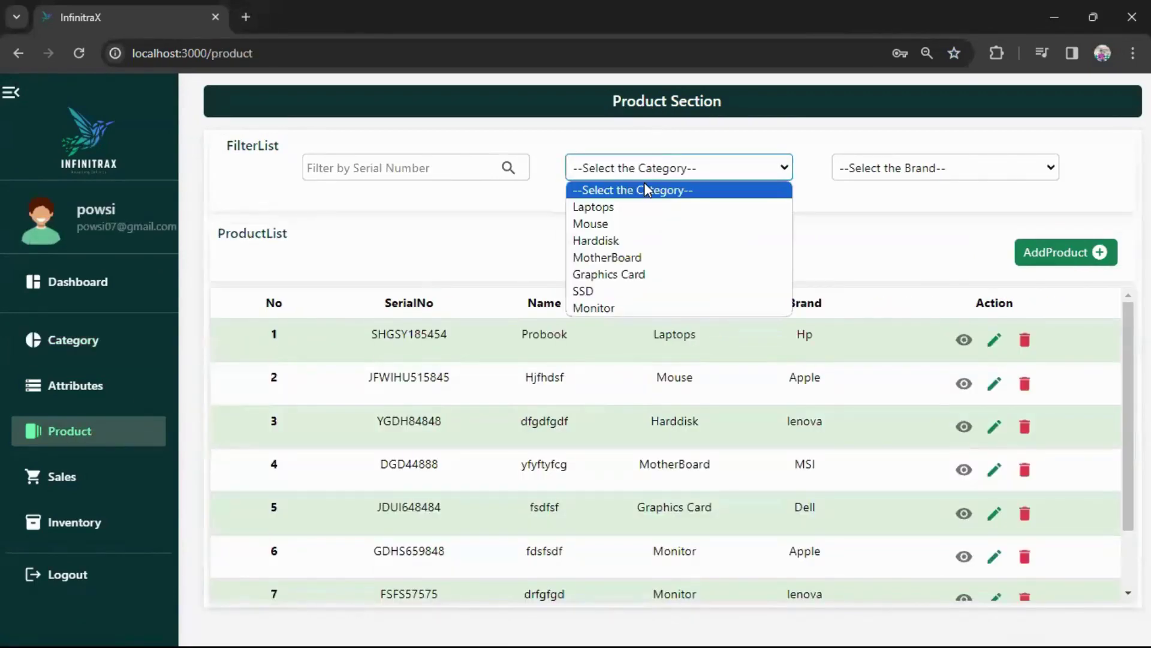
pyautogui.click(868, 173)
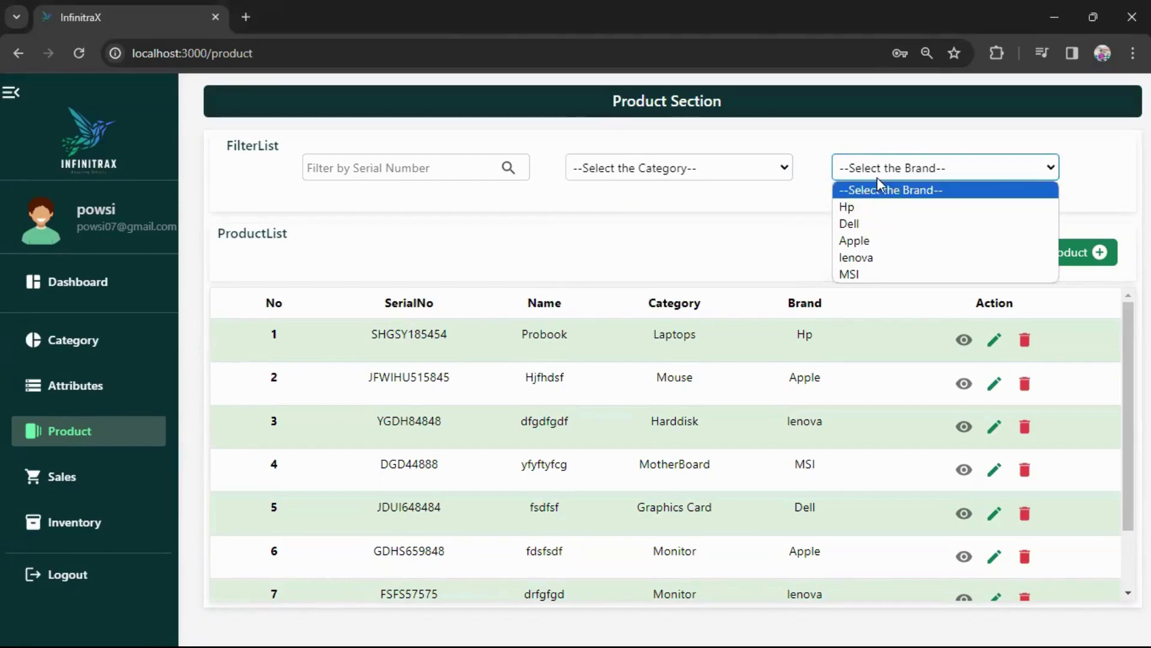
pyautogui.click(889, 174)
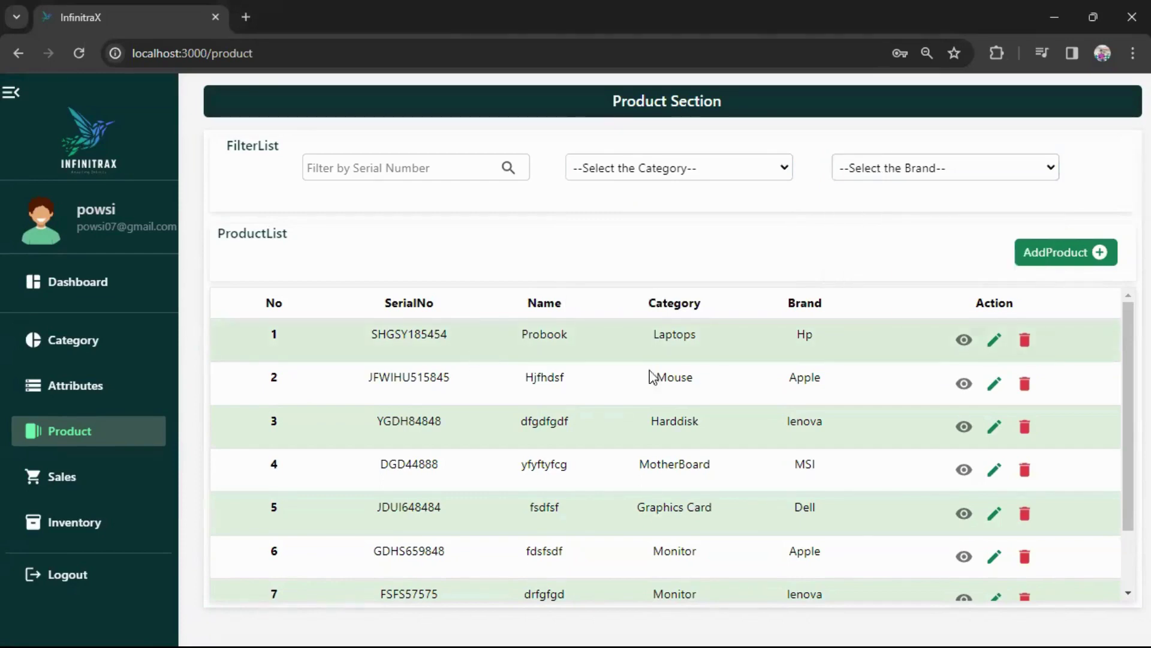
pyautogui.click(1051, 254)
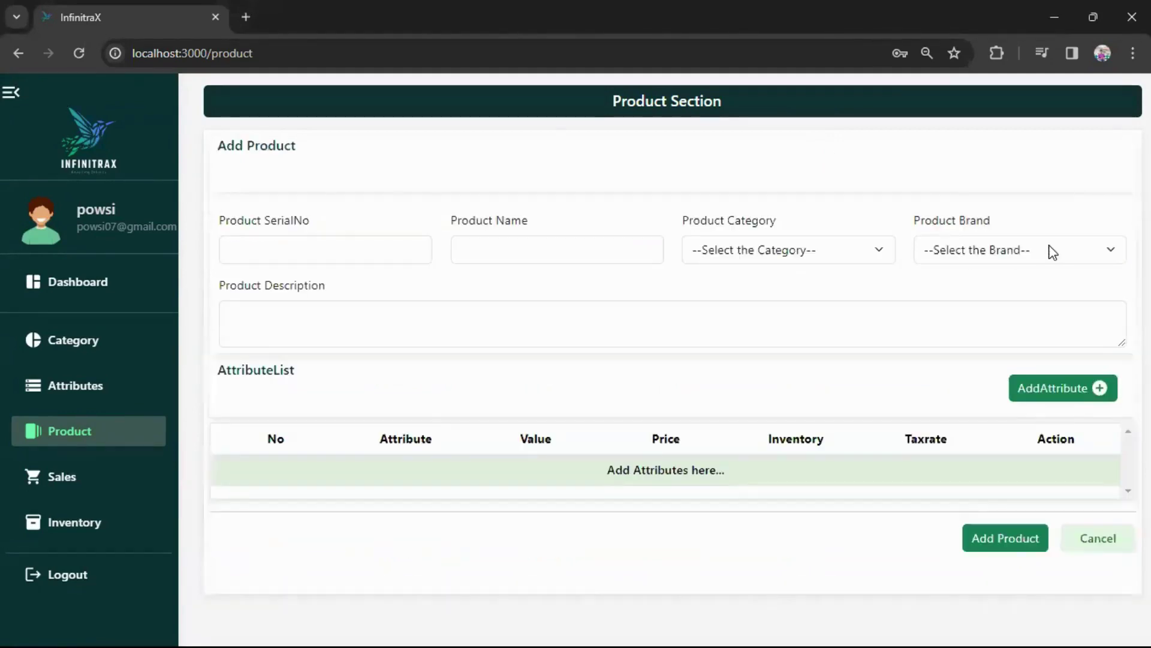
# Reopen the Add Product form and enter serial HDGHj65263 and name Product1.
pyautogui.click(1093, 542)
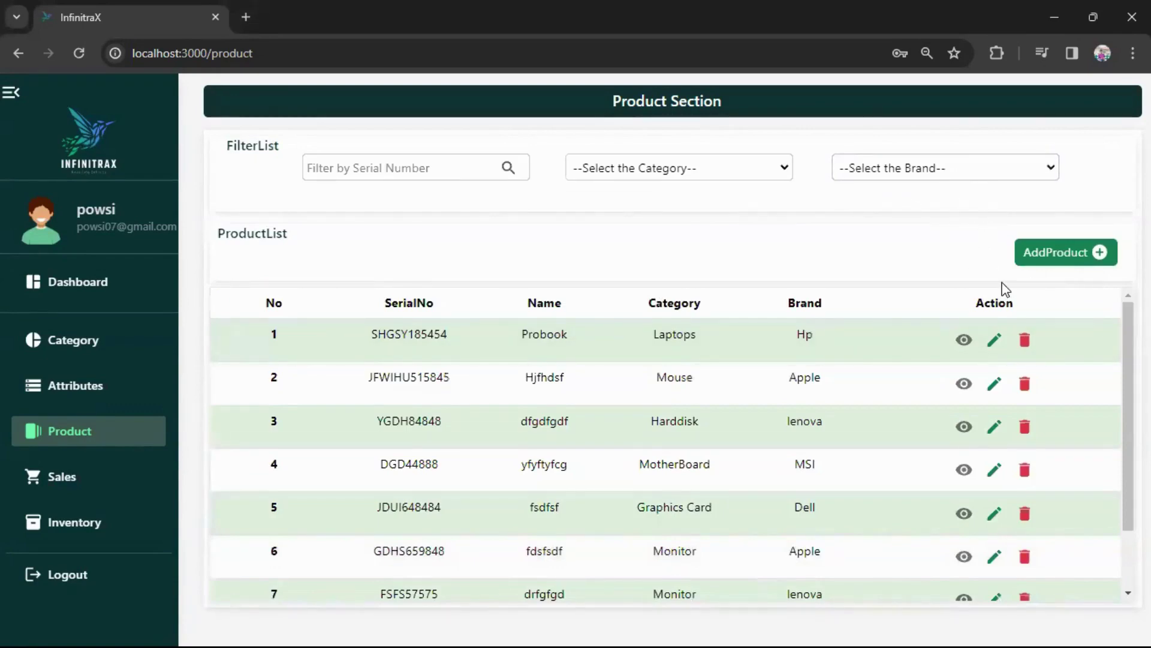
pyautogui.click(1048, 254)
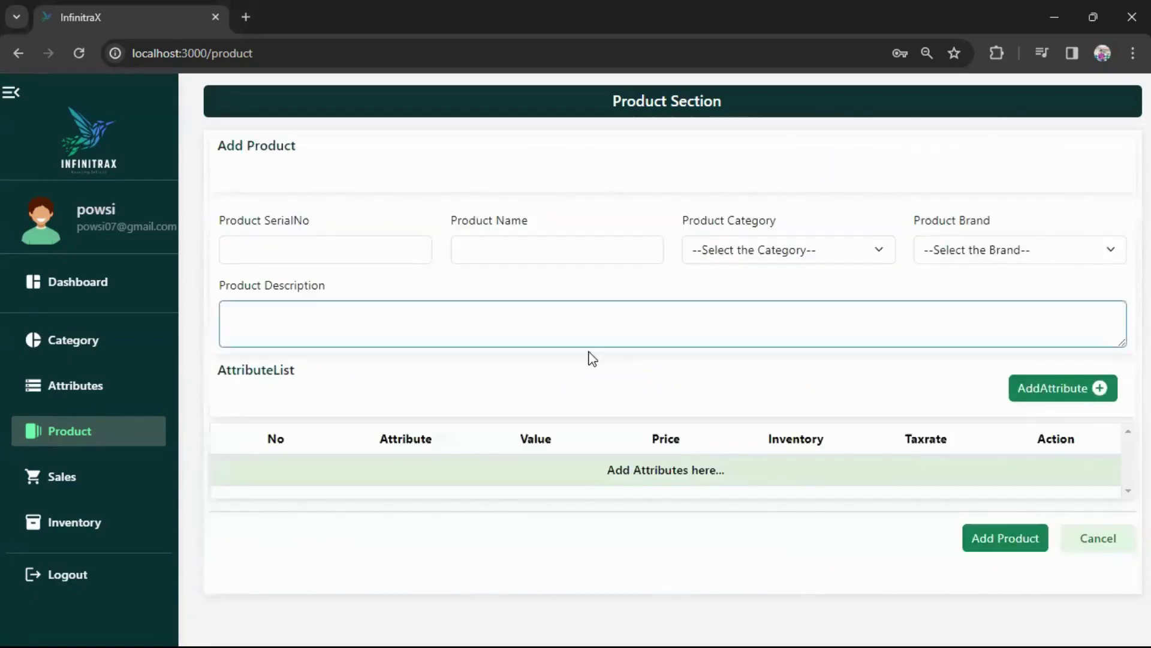
pyautogui.click(294, 252)
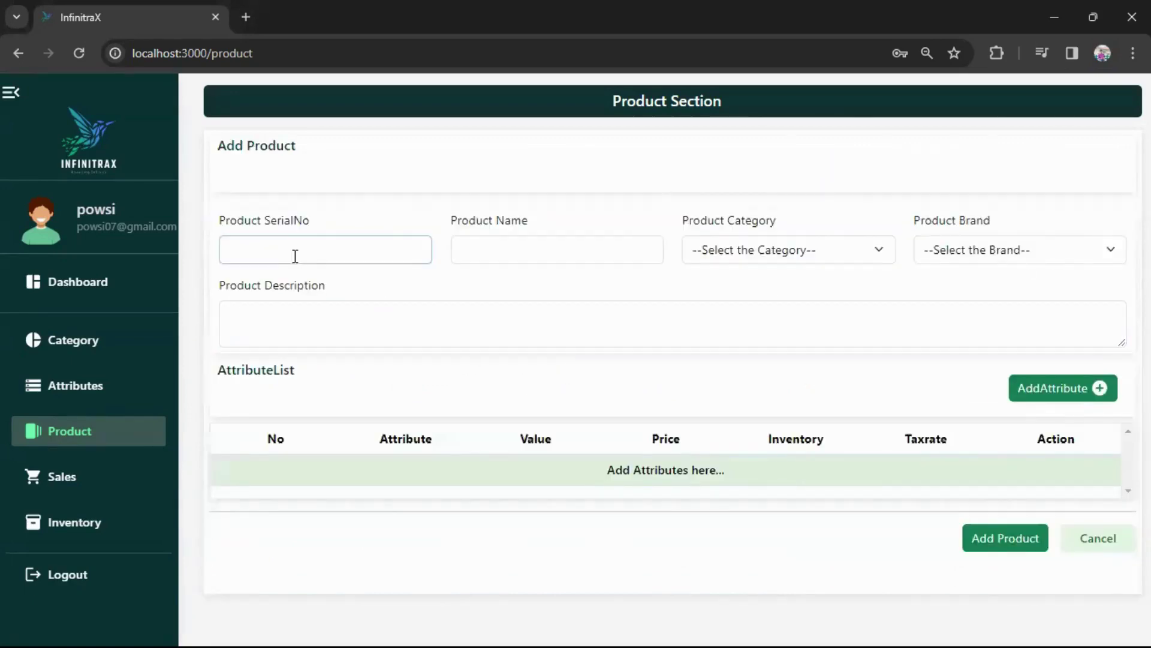
pyautogui.click(330, 254)
pyautogui.write('HDGHj65263')
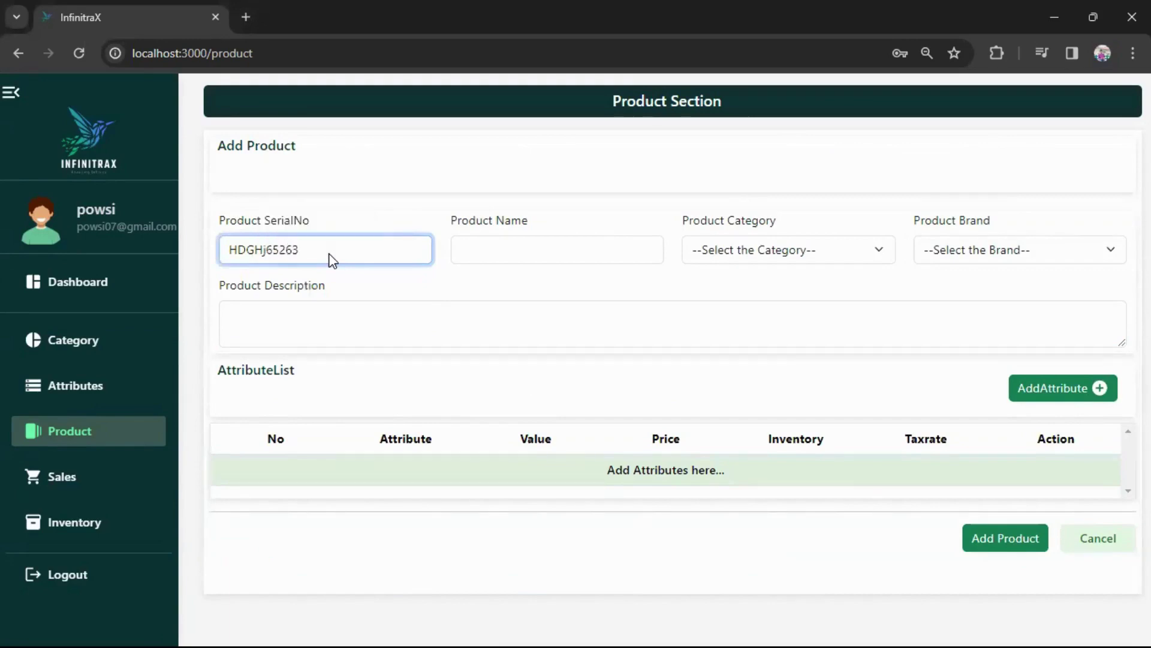
pyautogui.click(486, 261)
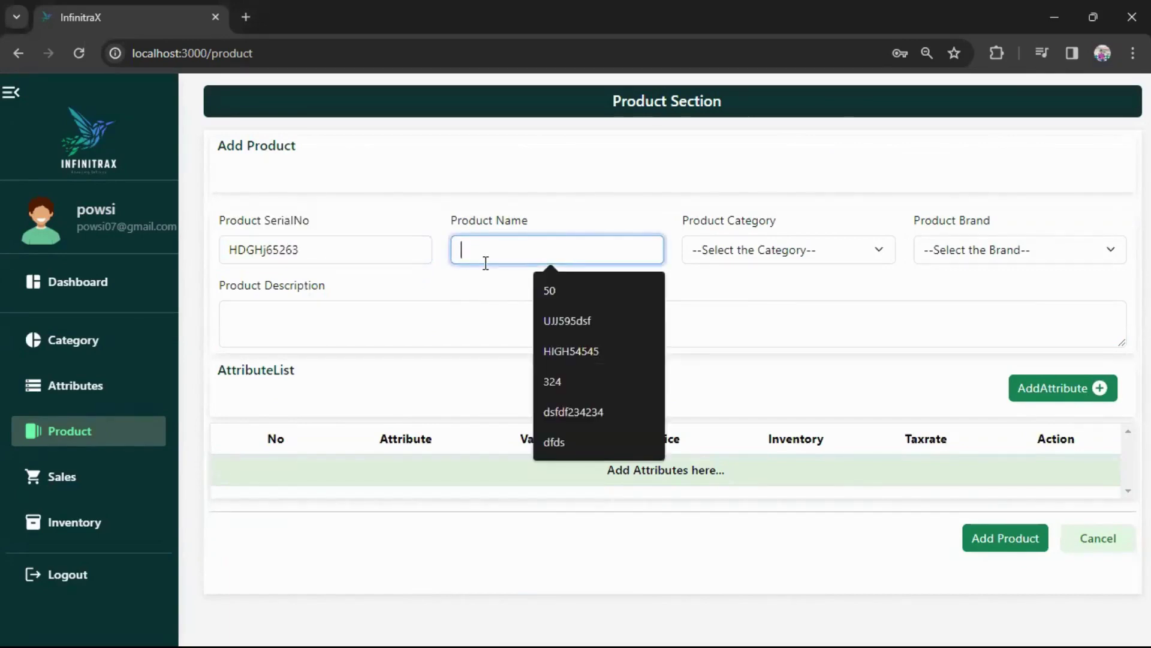
pyautogui.write('Product1')
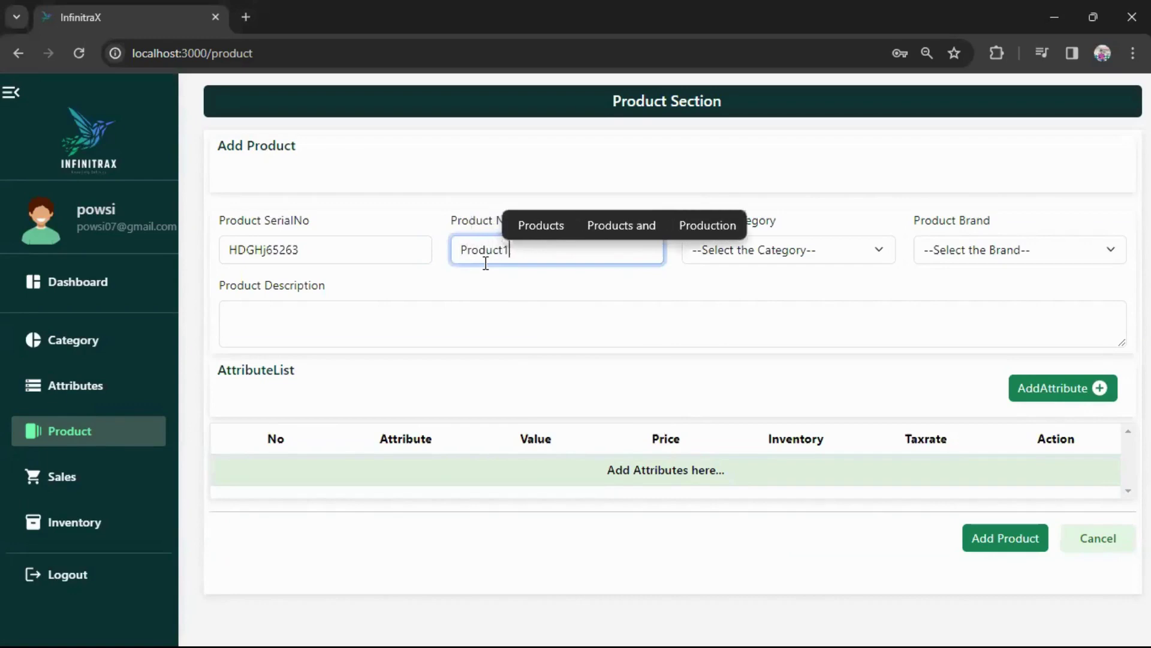
# Set category Laptops and brand Hp, and type the description 'hdsh hewrher ehrgyer3'.
pyautogui.click(754, 249)
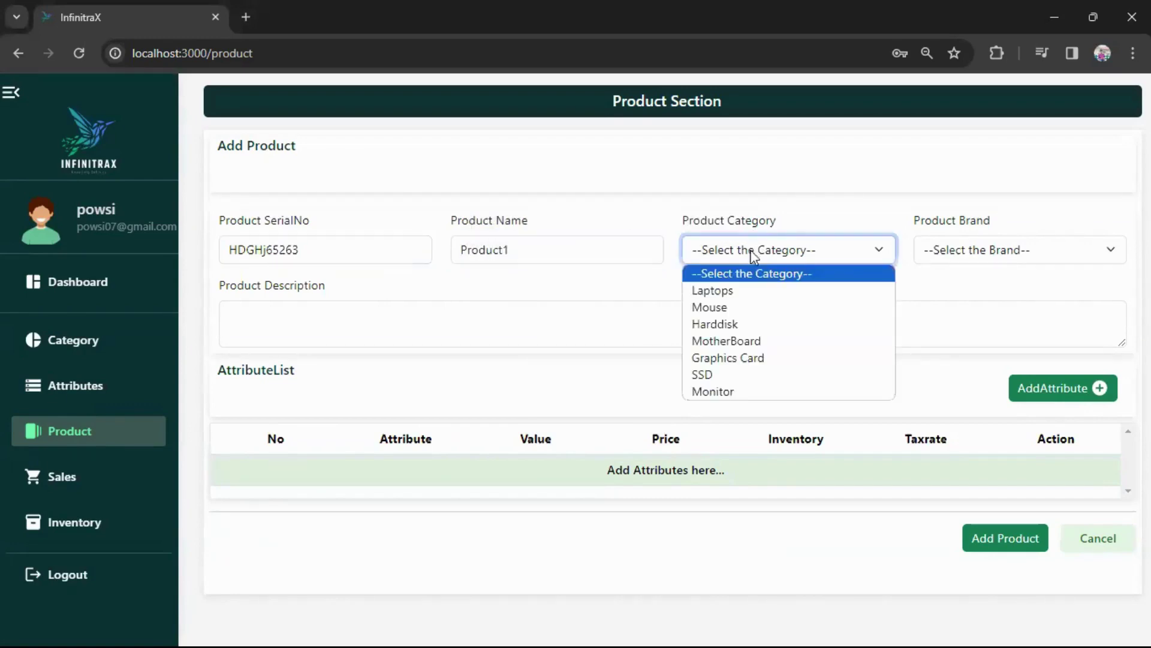
pyautogui.click(735, 291)
pyautogui.click(959, 255)
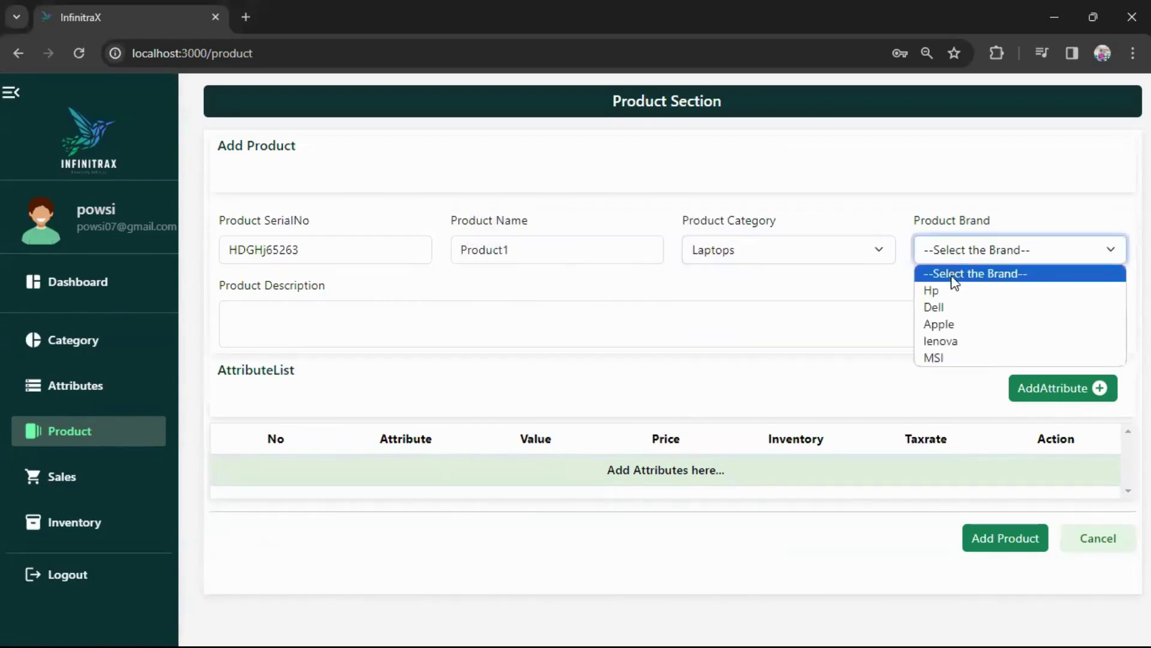
pyautogui.click(951, 291)
pyautogui.click(774, 251)
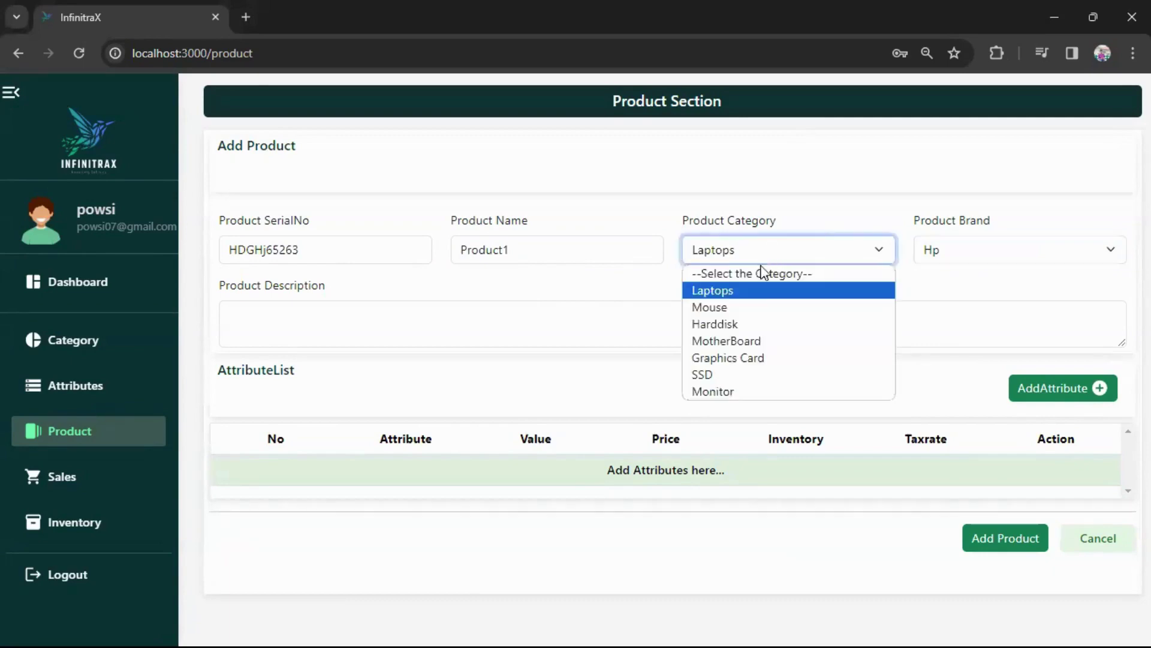
pyautogui.click(816, 258)
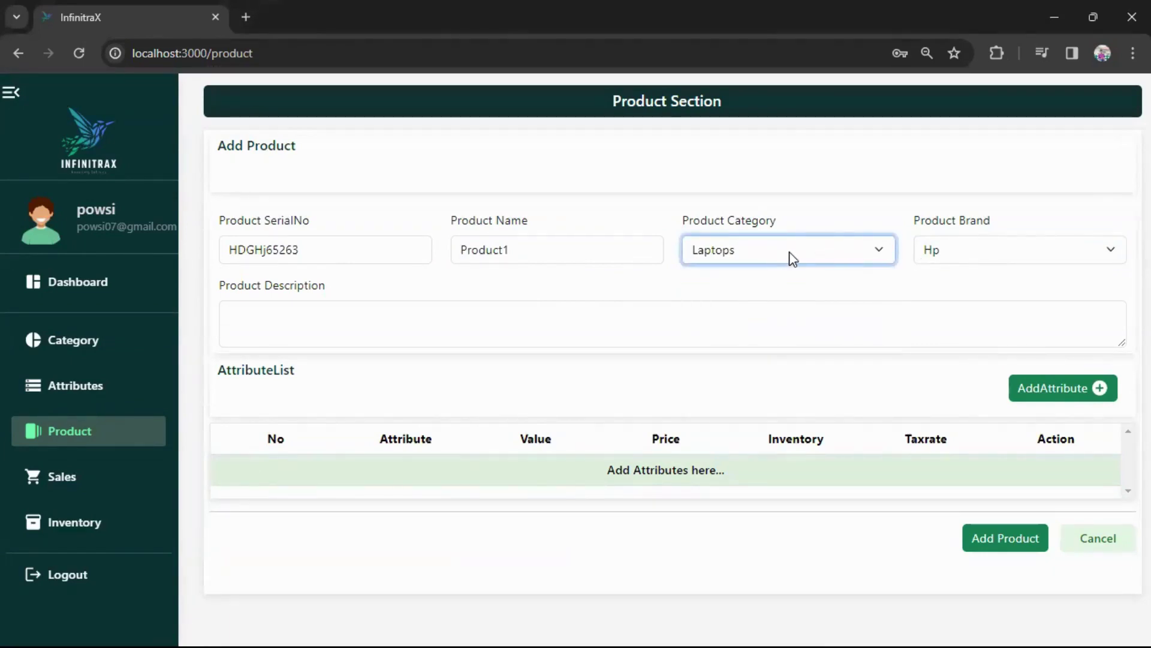
pyautogui.click(483, 318)
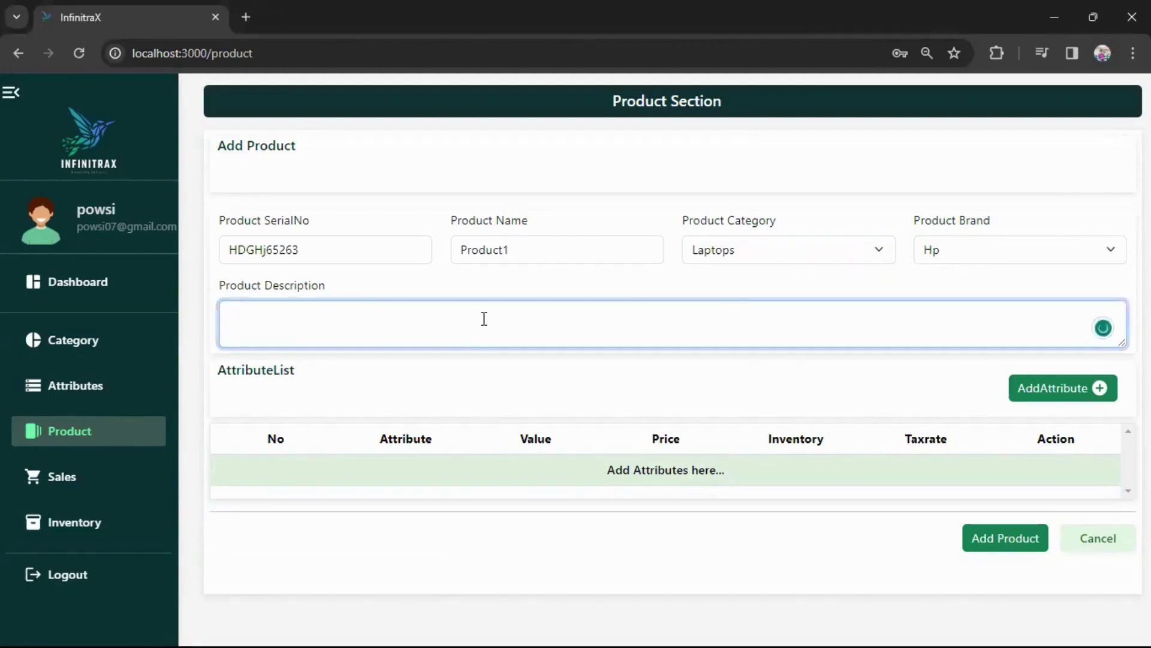
pyautogui.write('hdsh hewrher ehrgyer3')
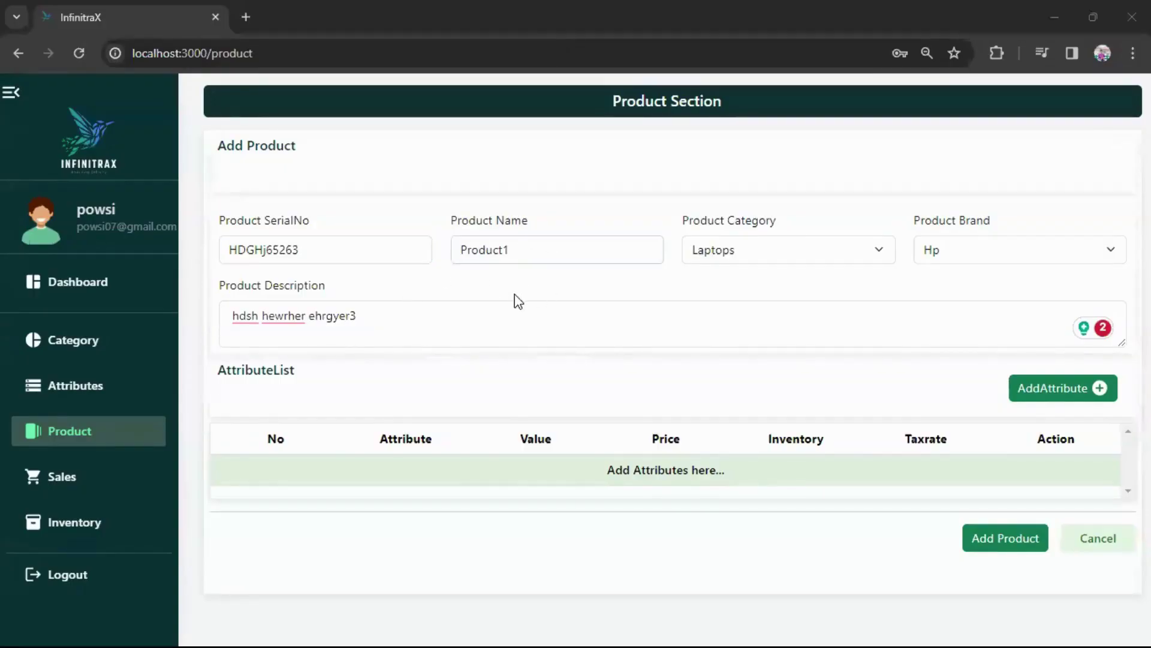
# Start a new attribute variant, trying Color White and then Storage 512GB.
pyautogui.click(1057, 390)
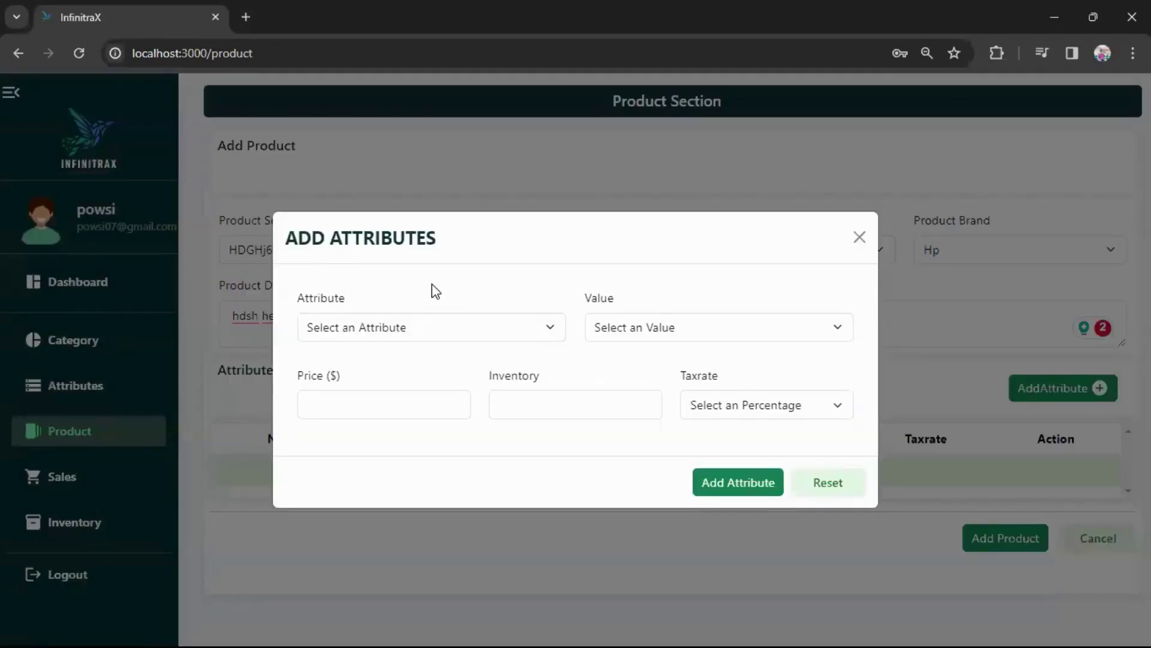
pyautogui.click(425, 330)
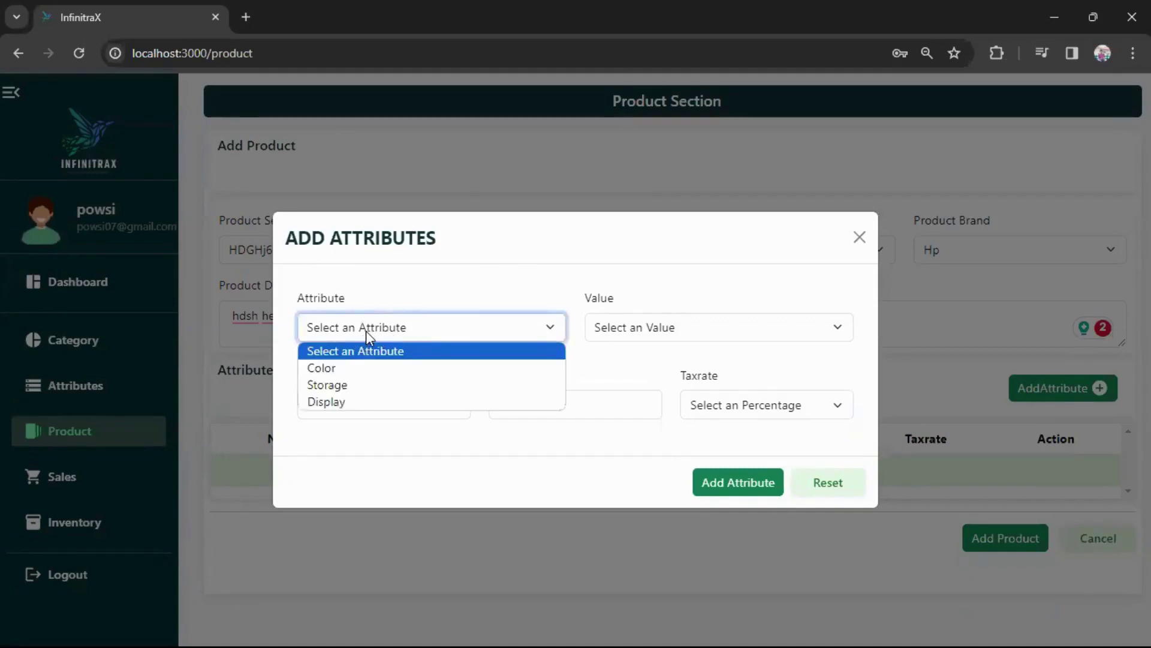
pyautogui.click(331, 369)
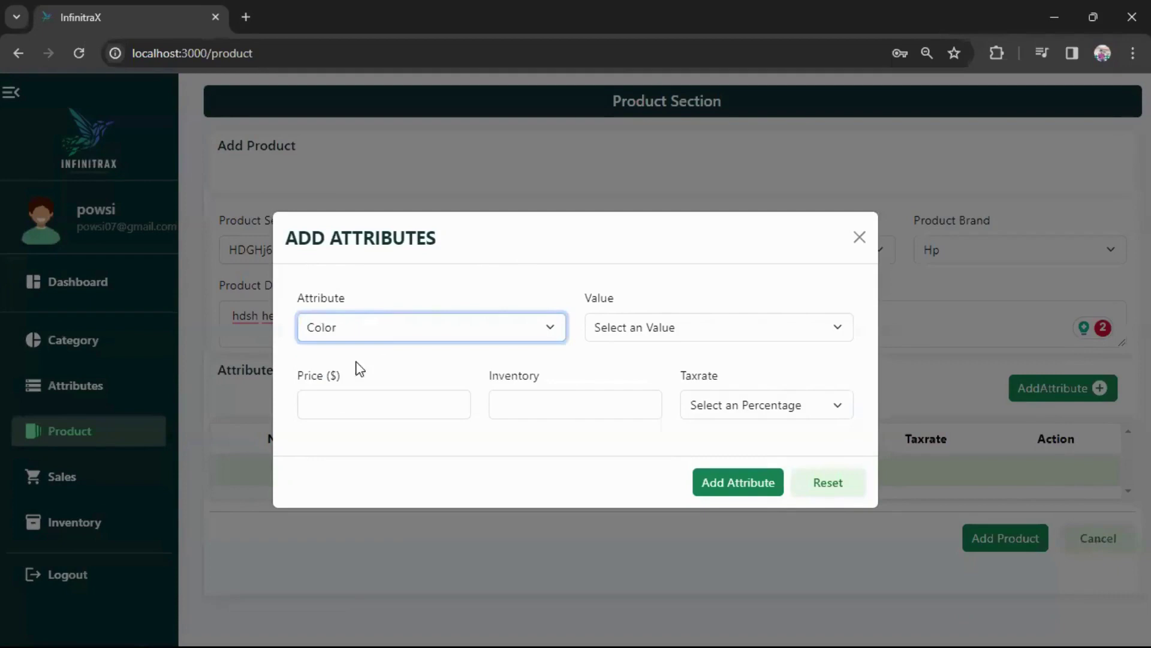
pyautogui.click(676, 324)
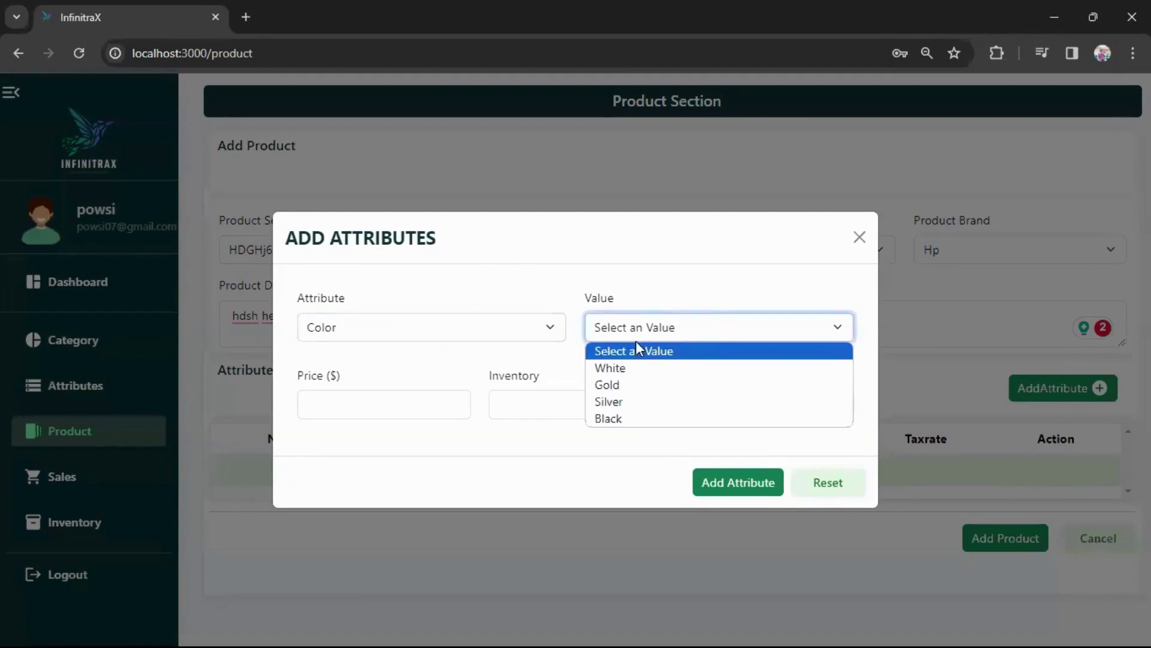
pyautogui.click(613, 369)
pyautogui.click(469, 331)
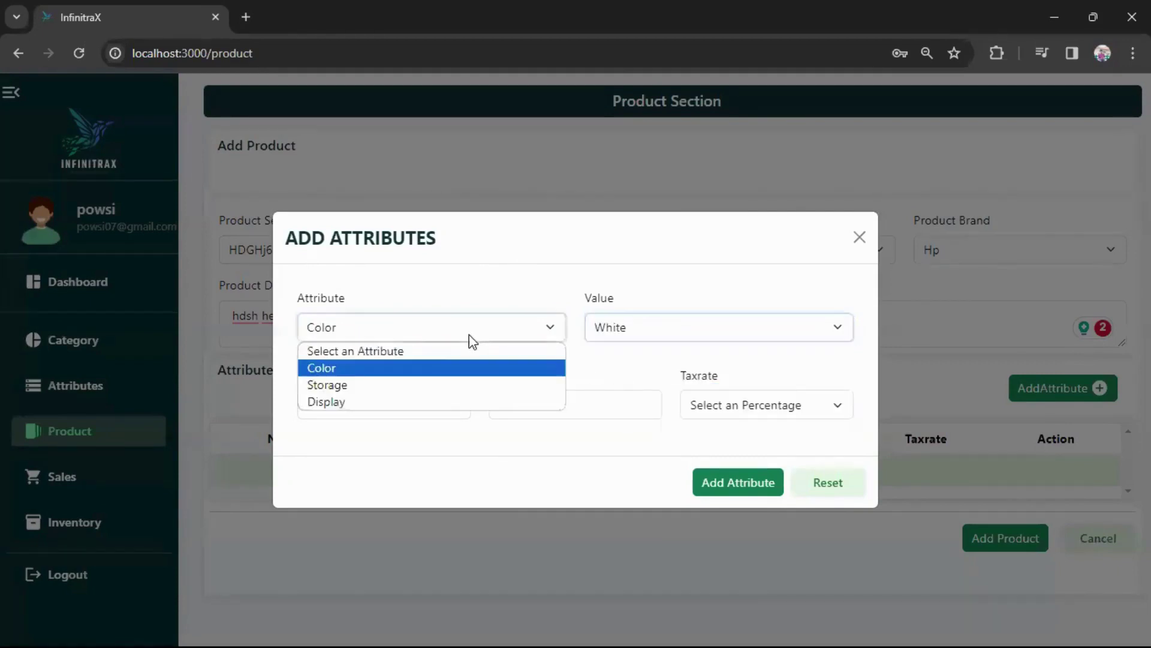
pyautogui.click(363, 385)
pyautogui.click(620, 327)
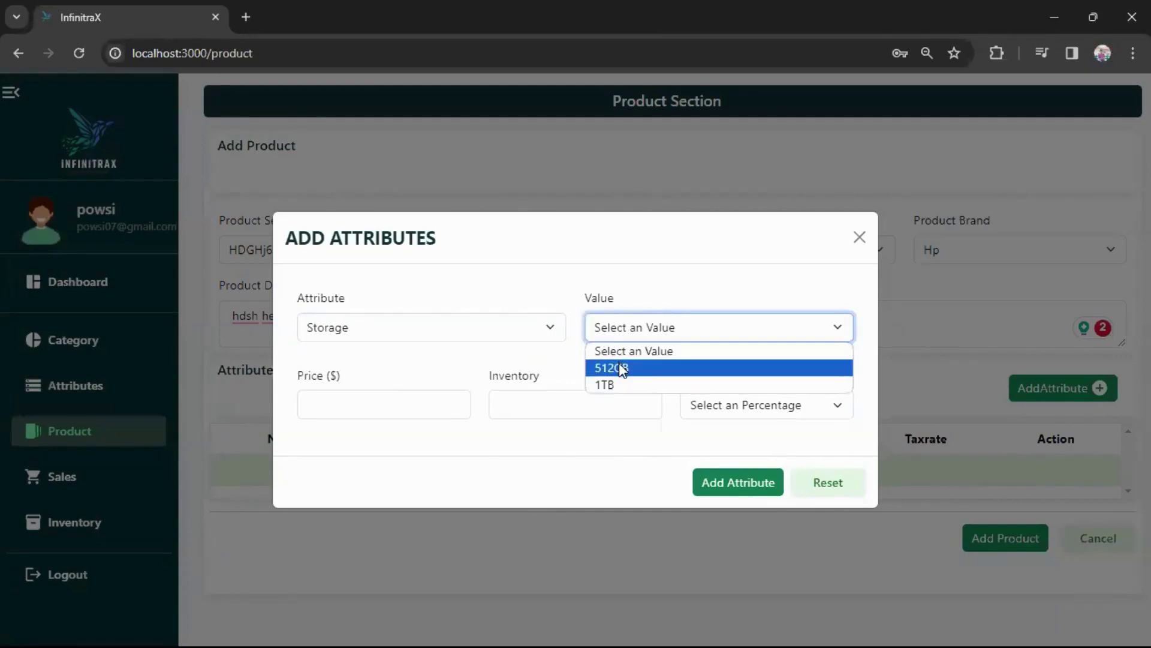
pyautogui.click(622, 370)
# Check the empty Display values, then settle on Color with the value White.
pyautogui.click(456, 331)
pyautogui.click(431, 401)
pyautogui.click(618, 339)
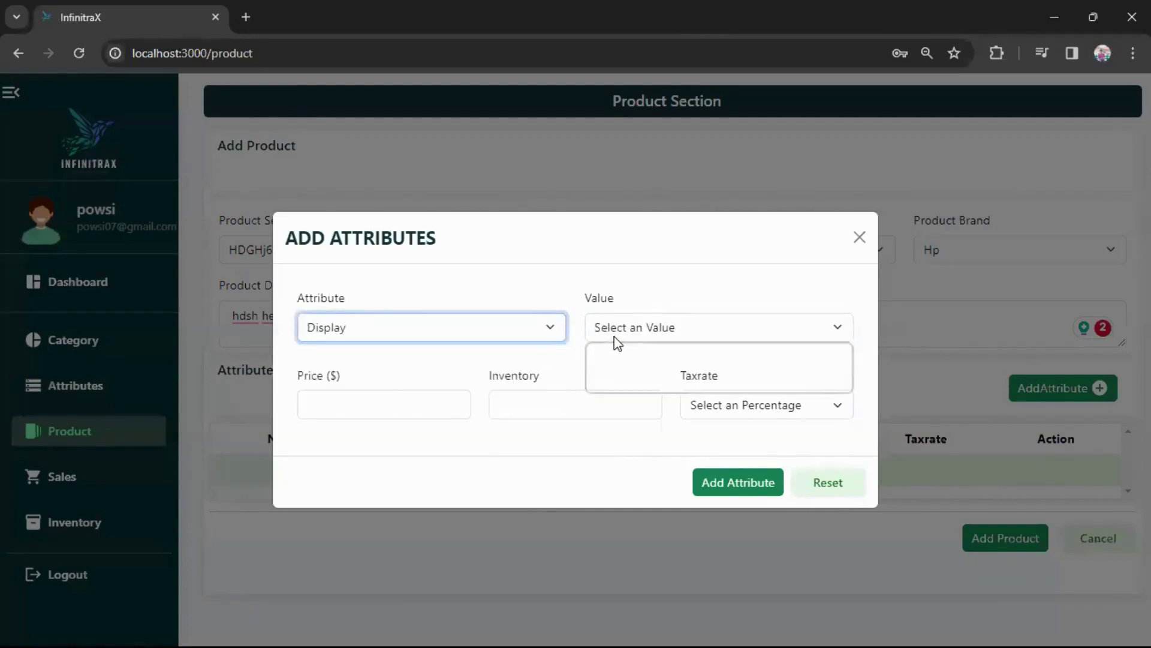
pyautogui.click(471, 334)
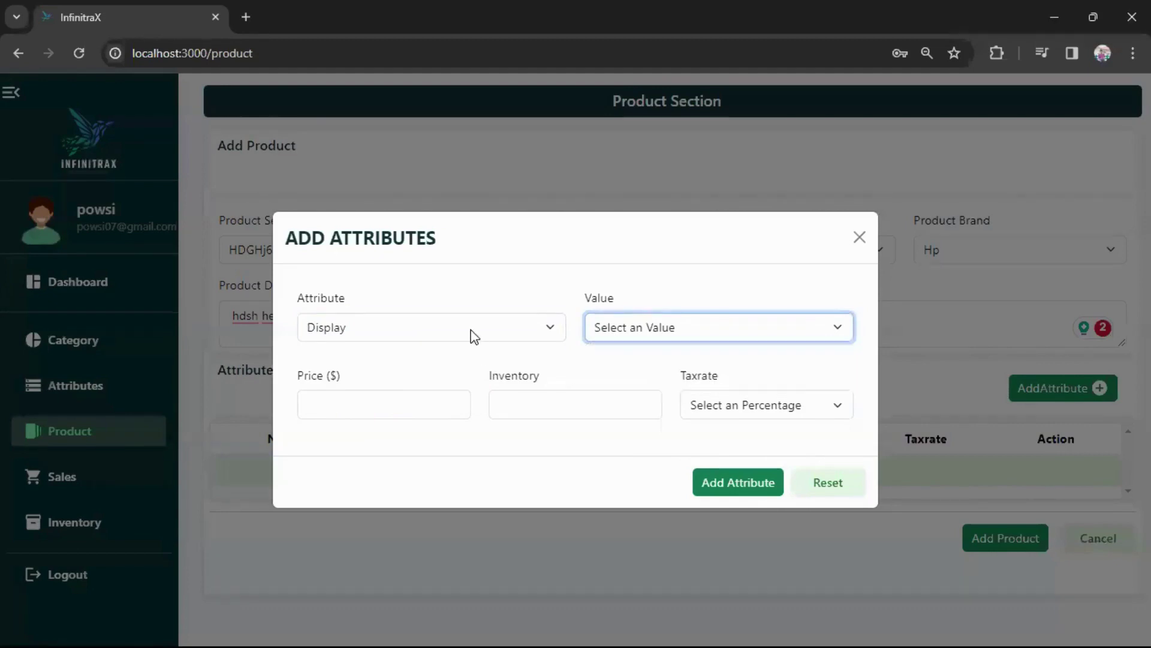
pyautogui.click(470, 334)
pyautogui.click(404, 369)
pyautogui.click(618, 326)
pyautogui.click(619, 362)
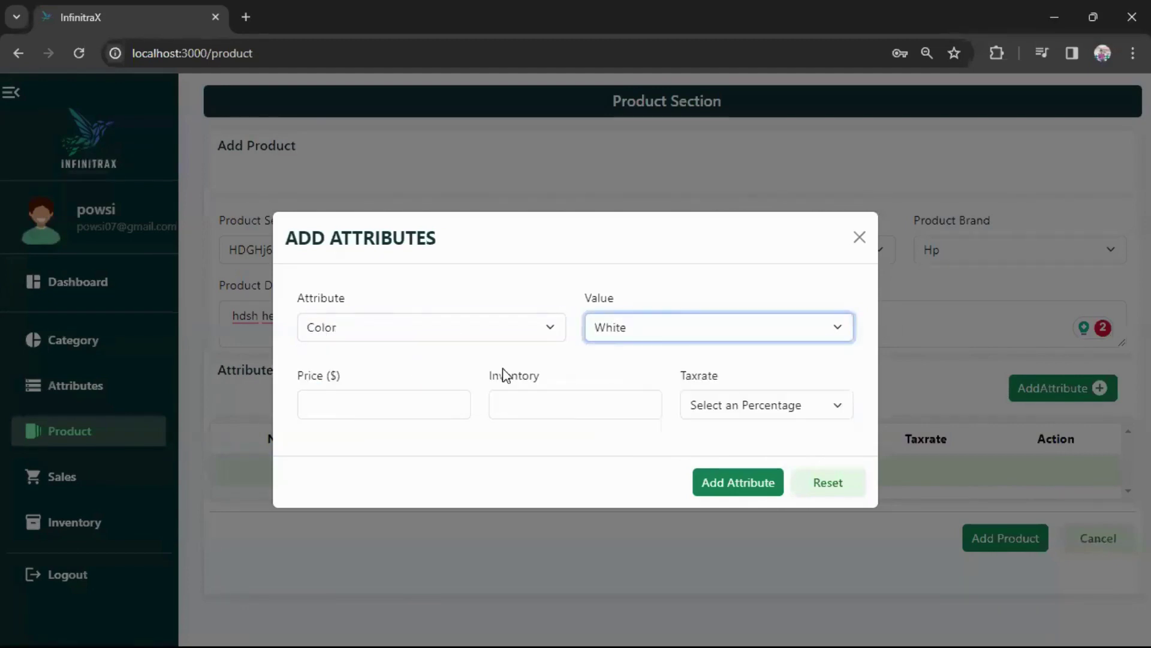
# Enter price 50, inventory 100 and a 2% tax rate, and add the White variant.
pyautogui.click(413, 408)
pyautogui.write('50')
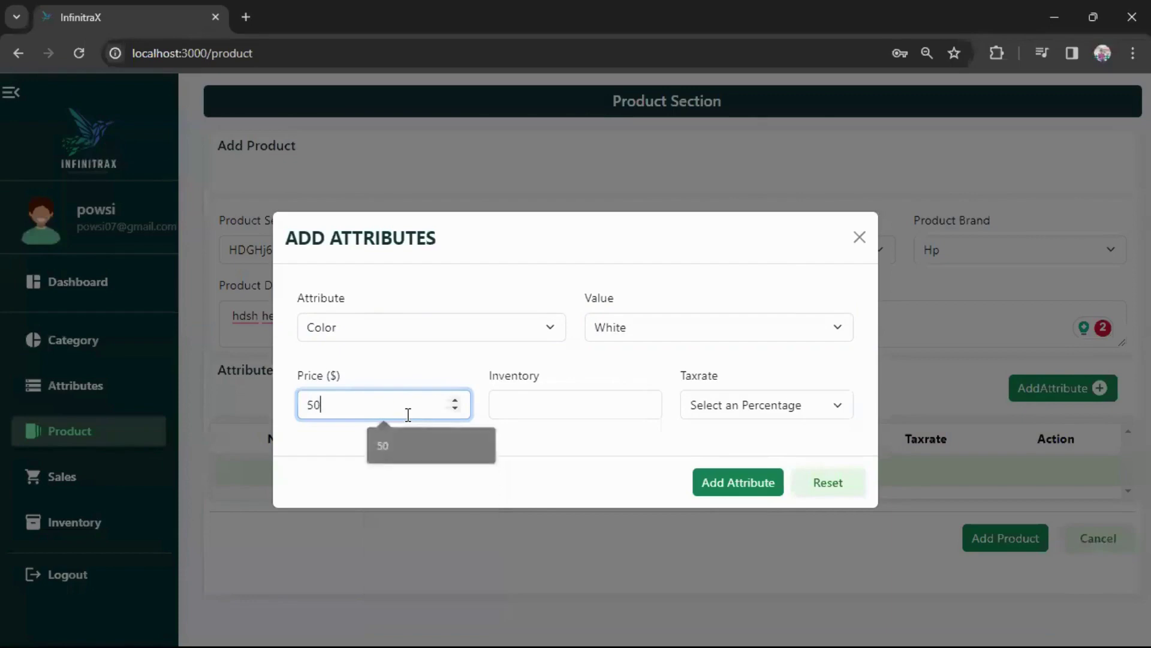
pyautogui.click(642, 29)
pyautogui.click(546, 402)
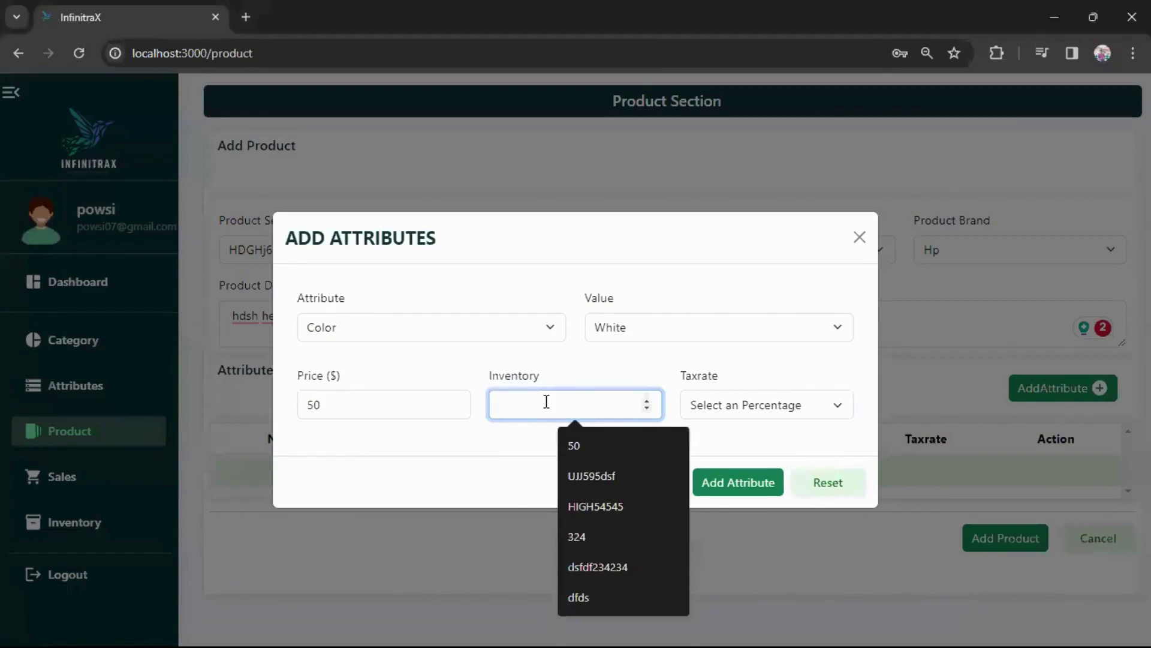
pyautogui.write('100')
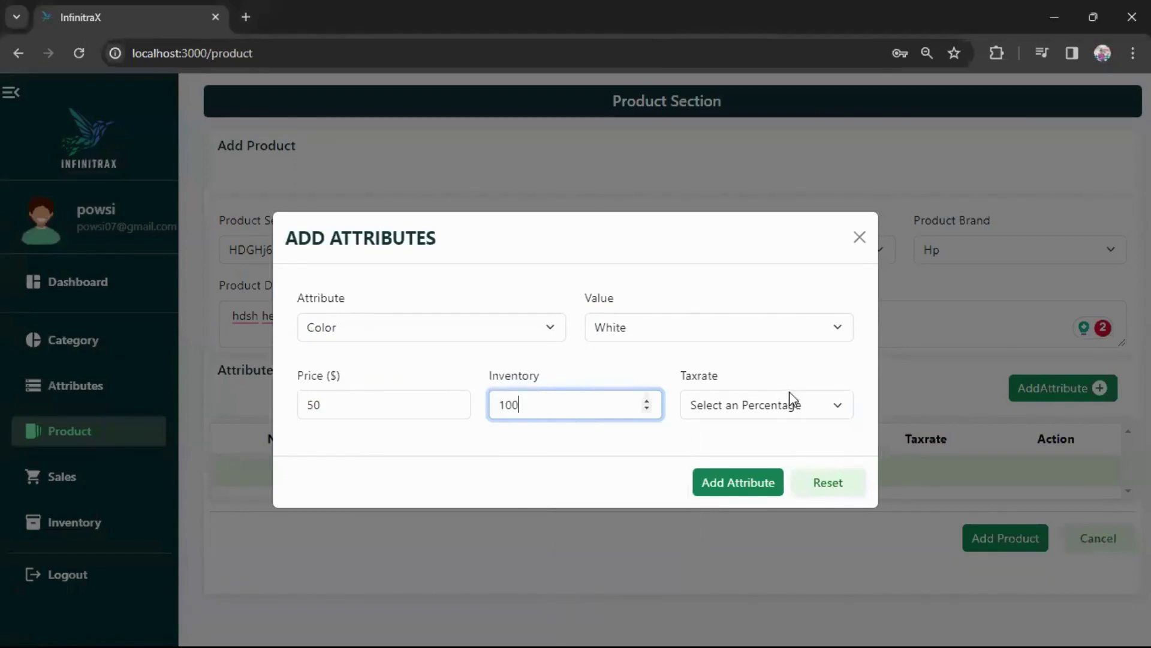
pyautogui.click(790, 402)
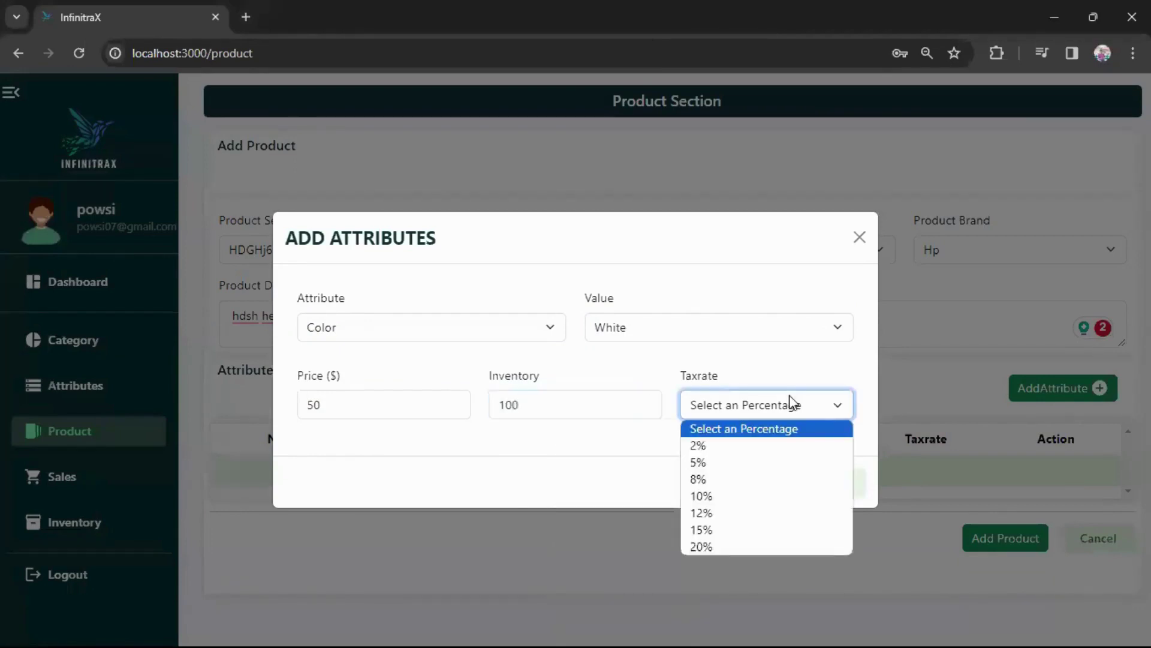
pyautogui.click(722, 445)
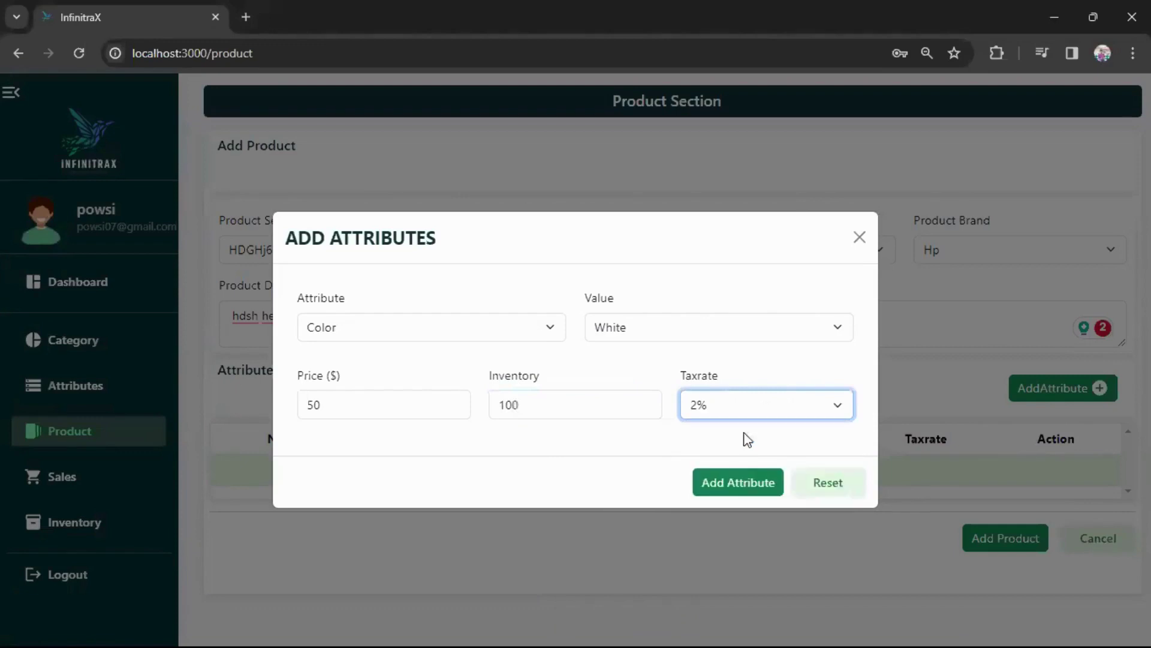
pyautogui.click(739, 487)
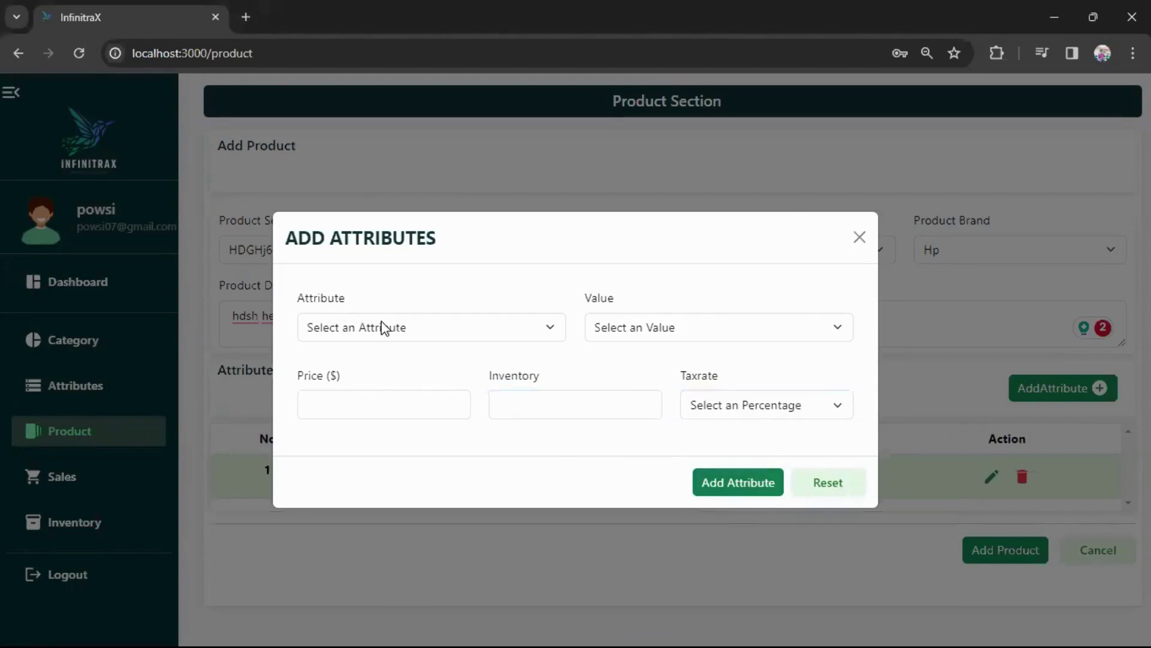
# Add a Color Gold variant with price 50, inventory 10 and a 12% tax rate.
pyautogui.click(384, 329)
pyautogui.click(399, 365)
pyautogui.click(596, 327)
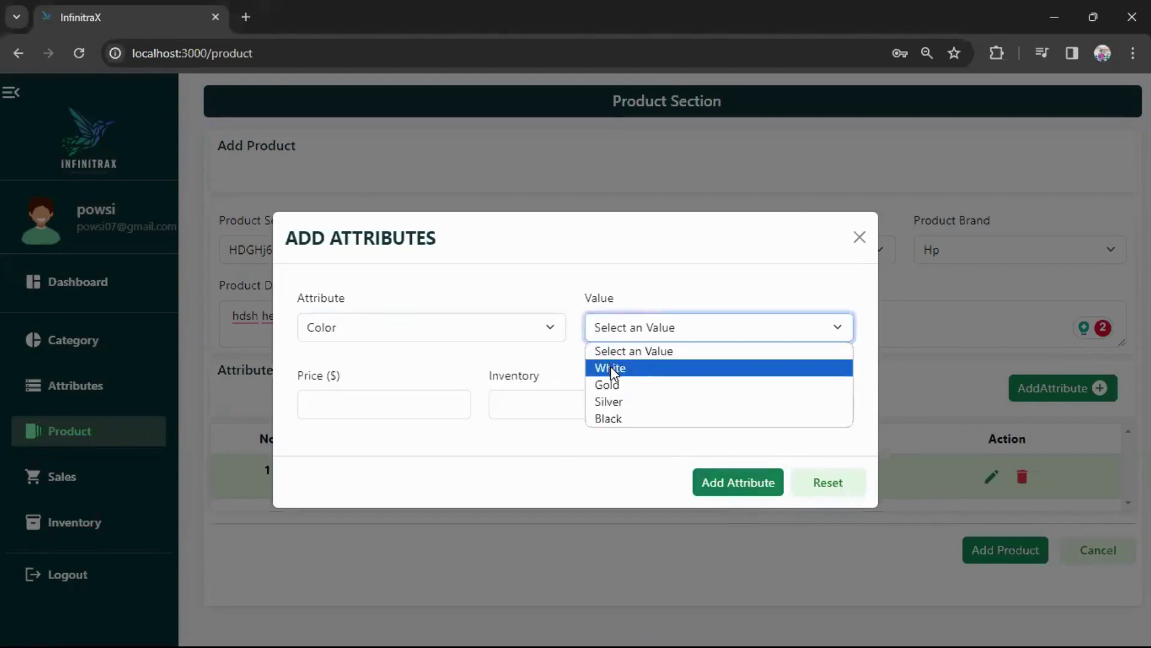
pyautogui.click(608, 384)
pyautogui.click(440, 402)
pyautogui.write('50')
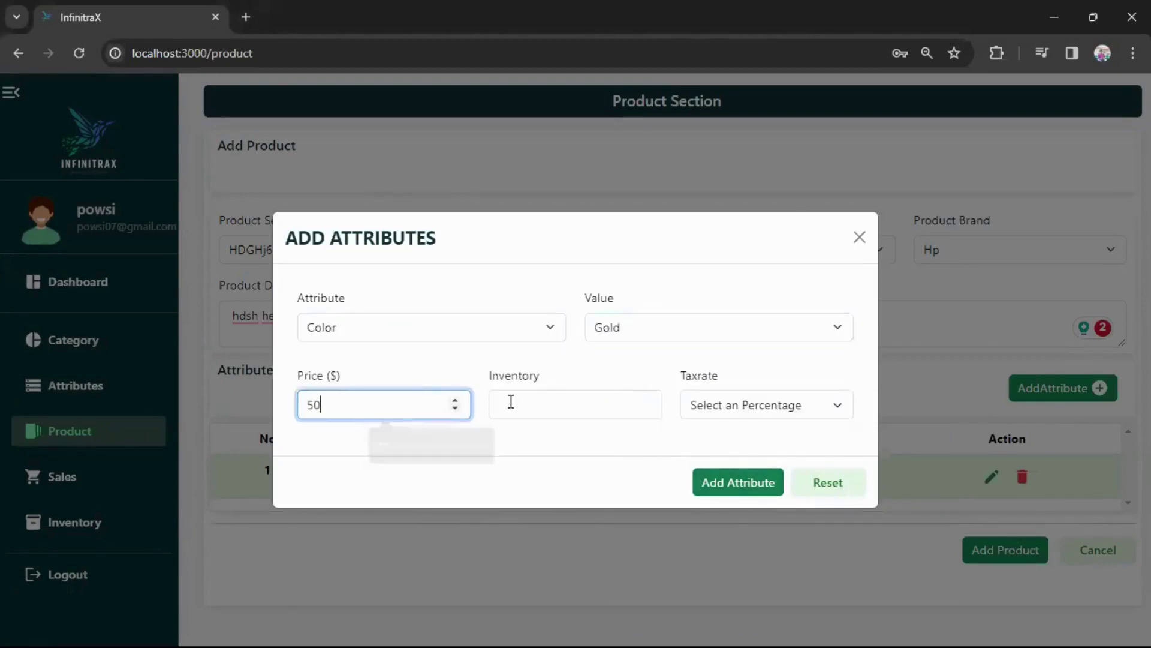
pyautogui.click(548, 406)
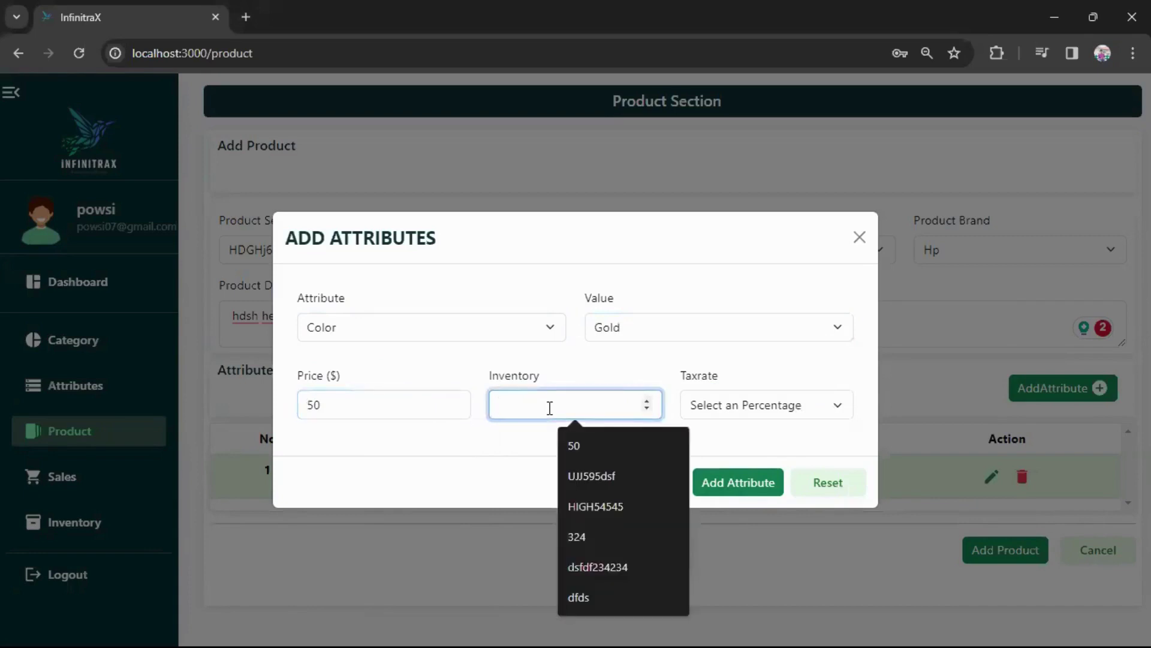
pyautogui.write('10')
pyautogui.click(767, 405)
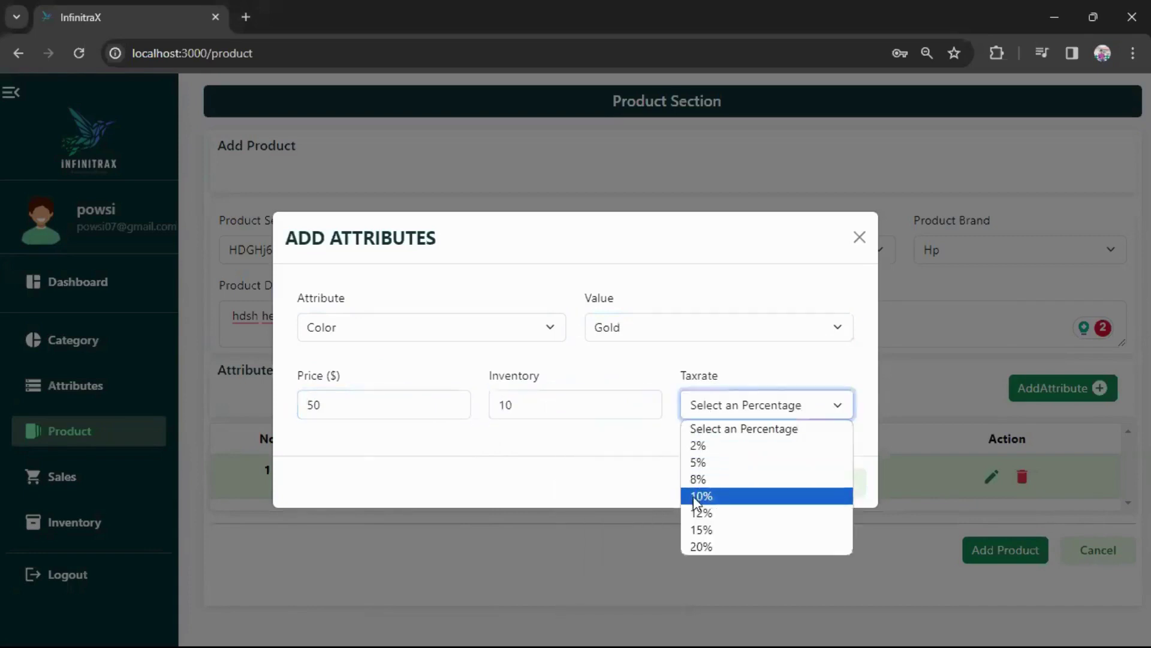
pyautogui.click(708, 511)
pyautogui.click(738, 484)
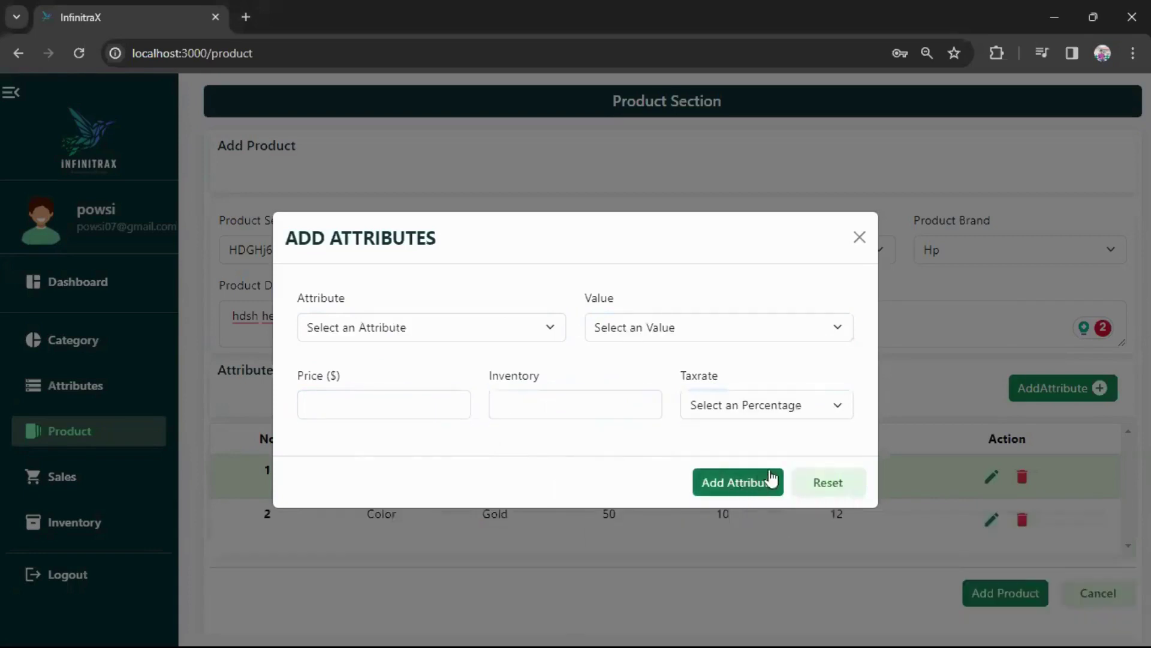
# Discard a half-filled Color entry priced 335 and close the attributes form.
pyautogui.click(416, 328)
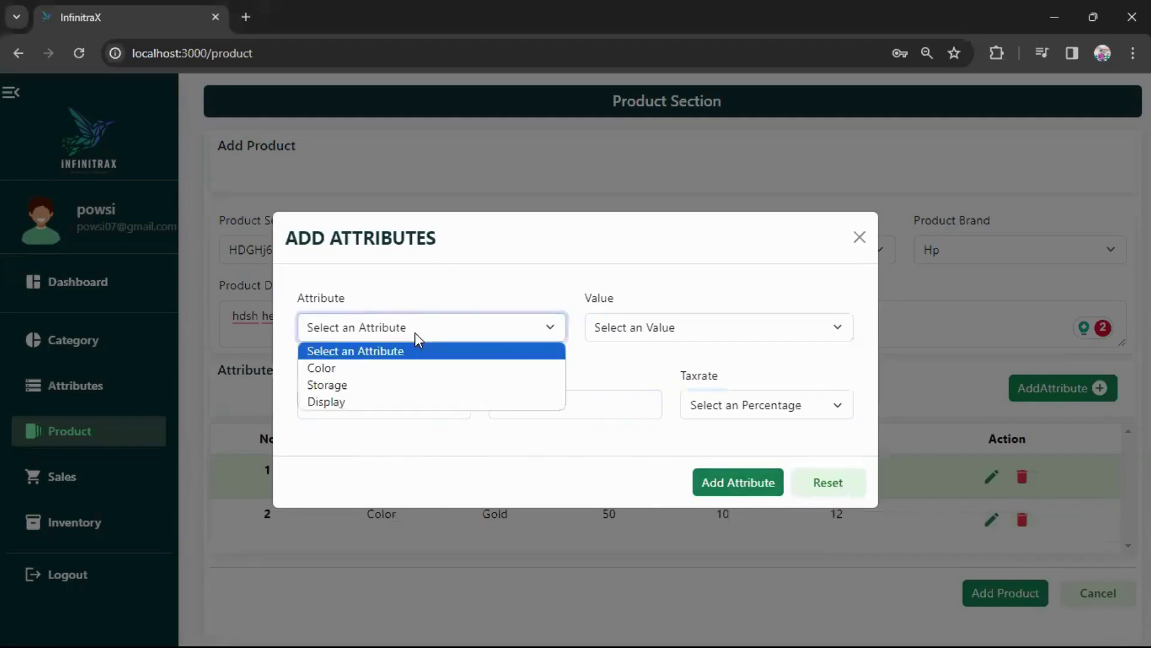
pyautogui.click(386, 372)
pyautogui.click(354, 401)
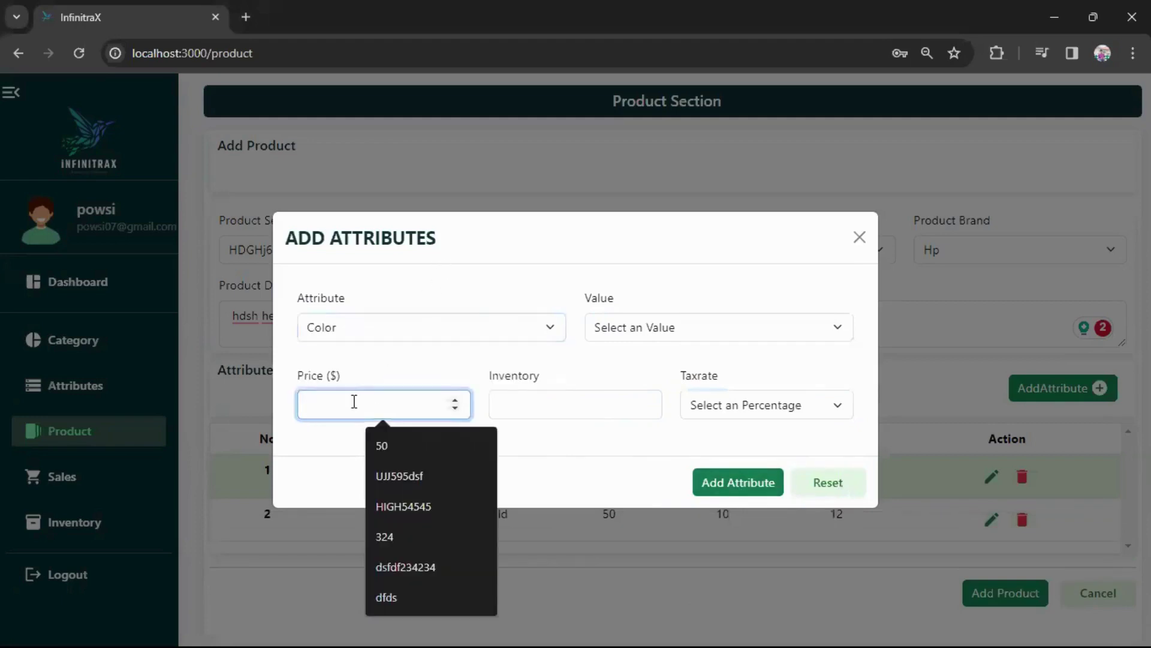
pyautogui.write('335')
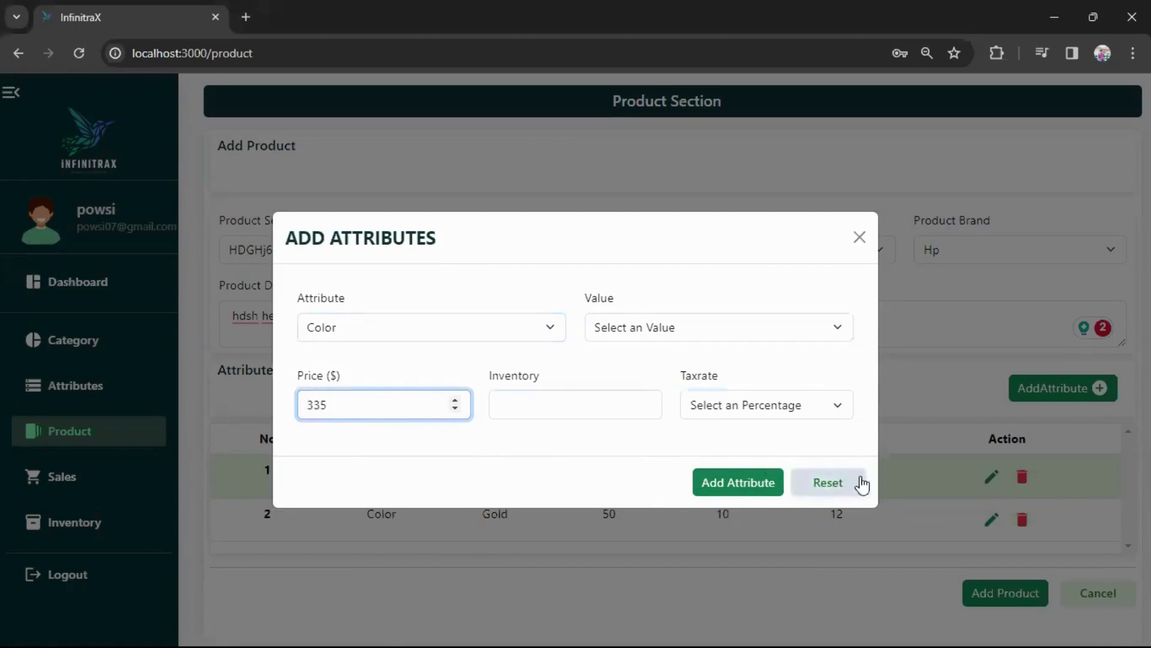
pyautogui.click(828, 483)
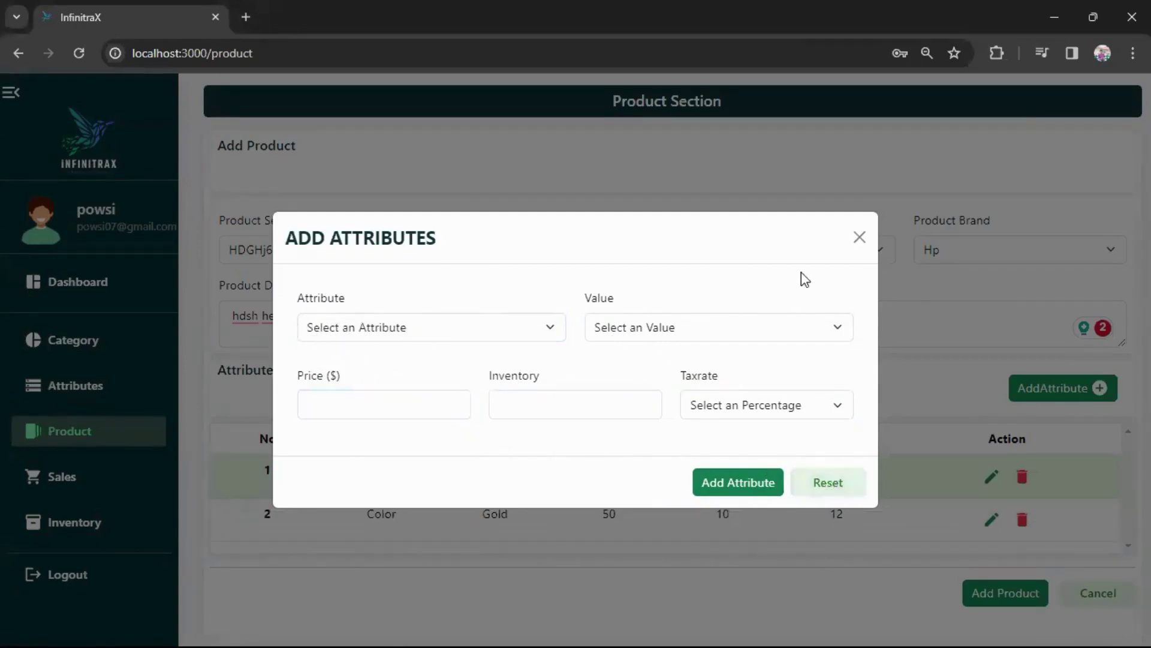
pyautogui.click(859, 238)
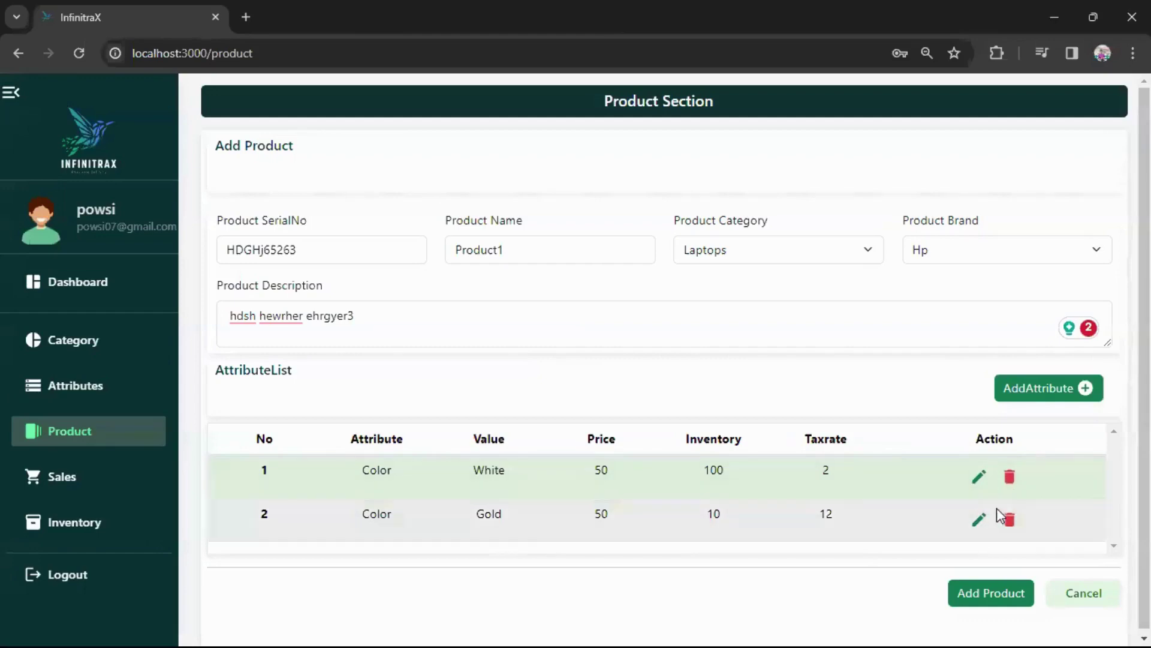
# Change the Gold variant's price from 50 to 150 and save it.
pyautogui.click(979, 520)
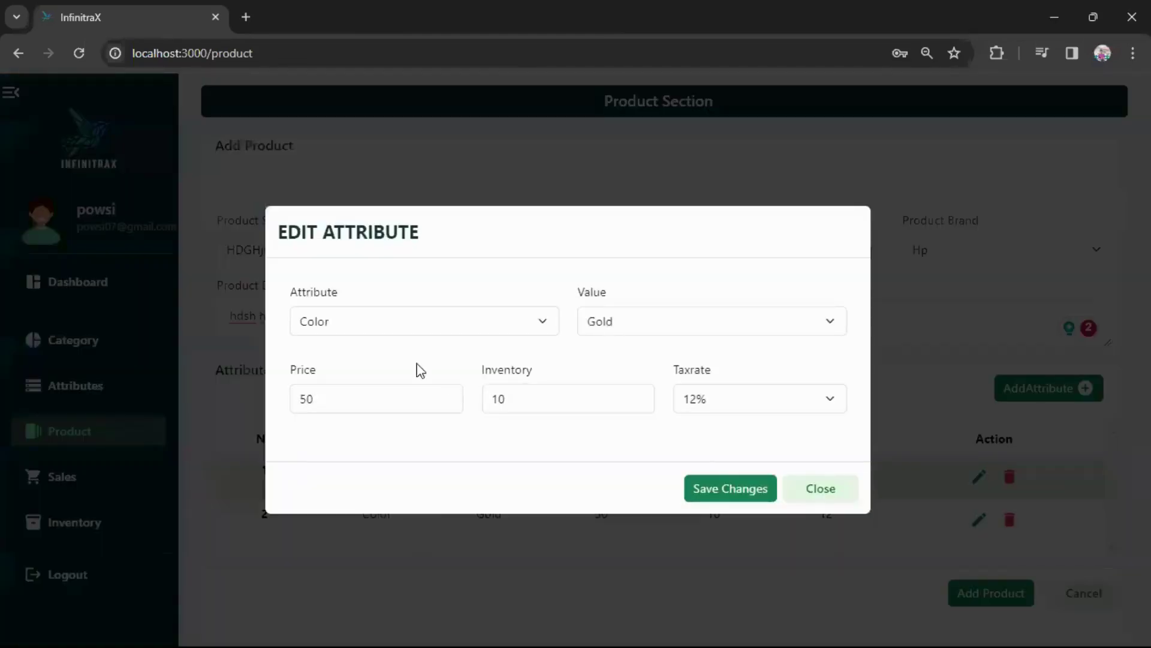
pyautogui.moveTo(315, 399); pyautogui.dragTo(299, 401)
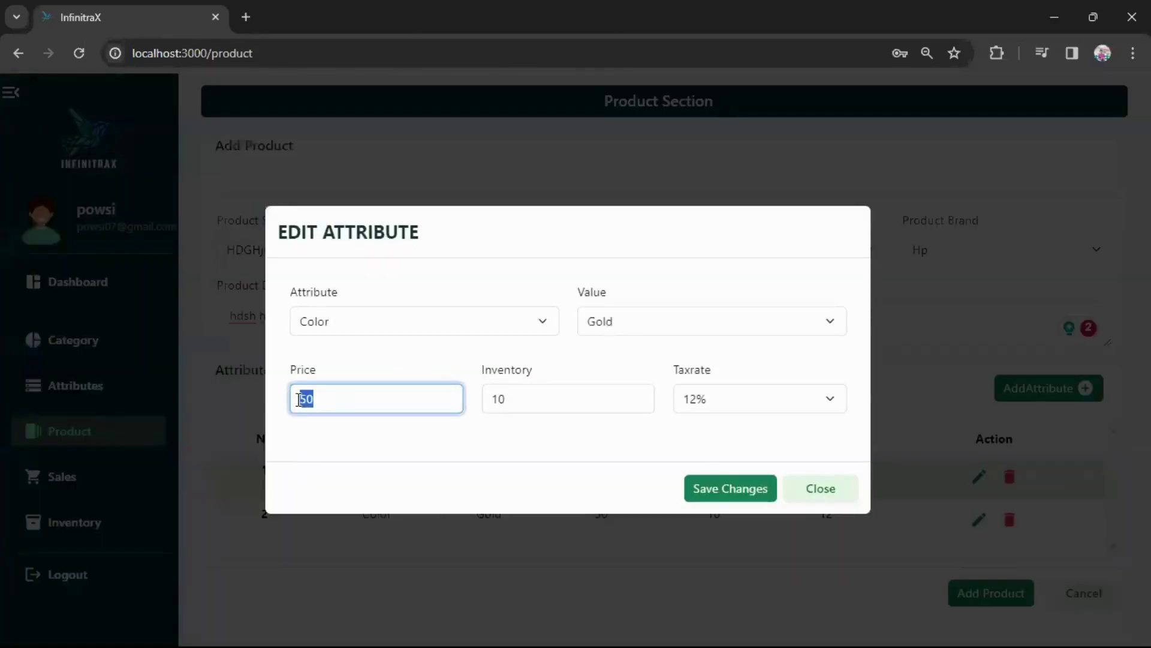
pyautogui.write('150')
pyautogui.click(695, 487)
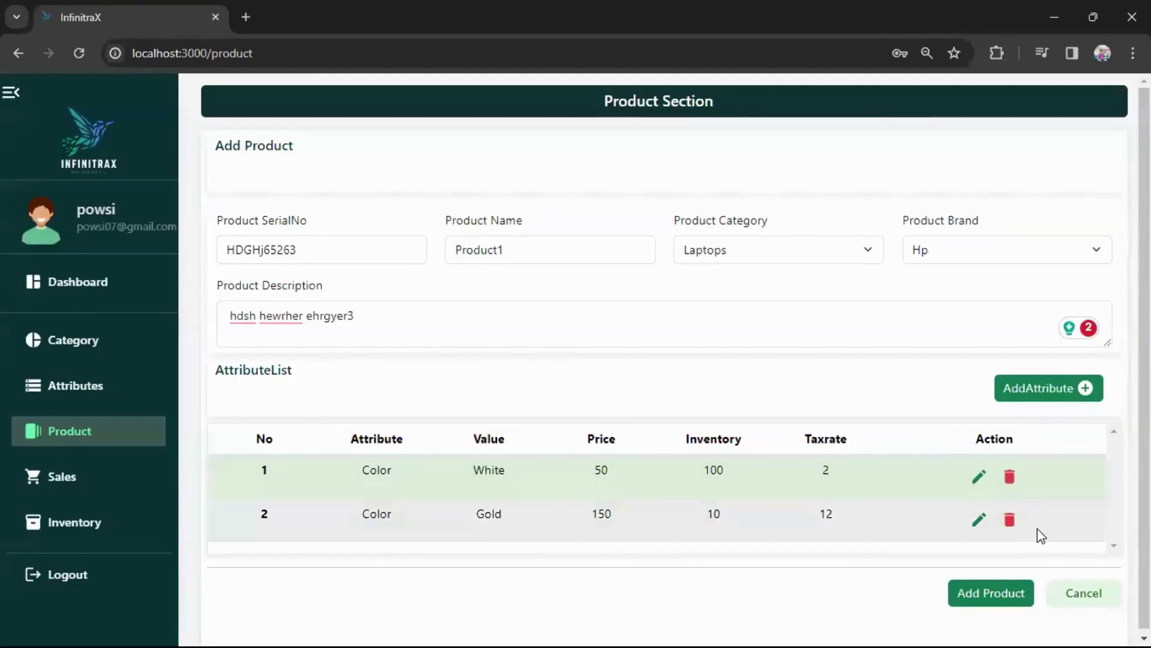
pyautogui.scroll(-1, 1038, 530)
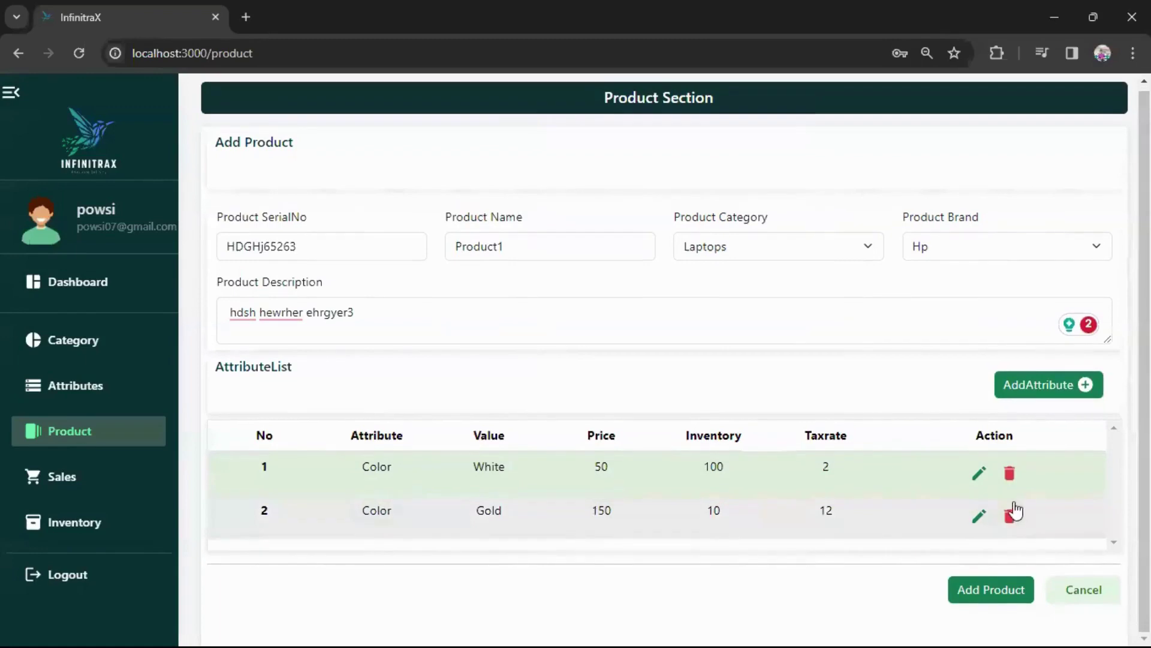
# Save Product1 with its White and Gold variants, then view its details from row 9.
pyautogui.click(995, 593)
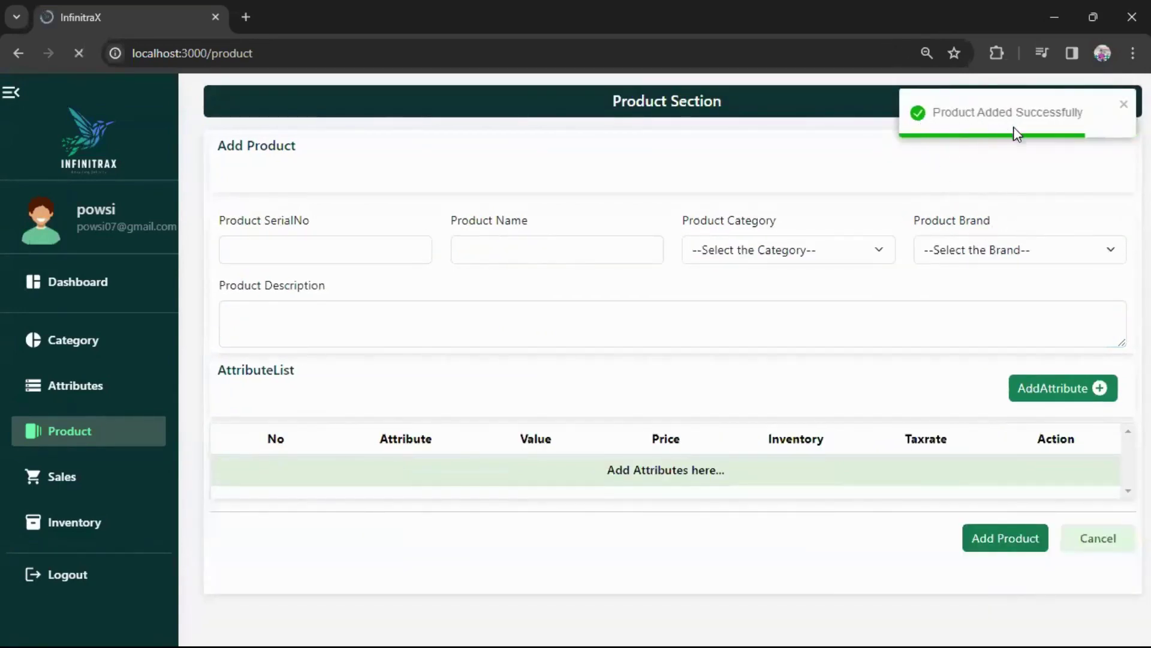
pyautogui.scroll(-2, 378, 407)
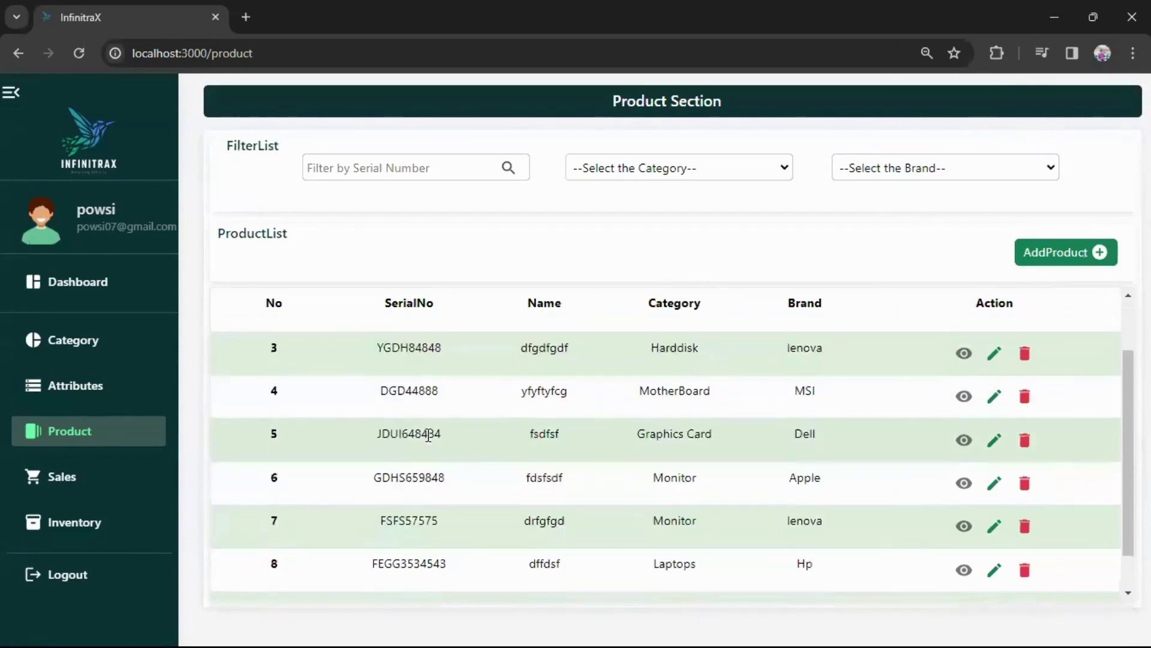
pyautogui.scroll(2, 427, 434)
pyautogui.scroll(-2, 517, 410)
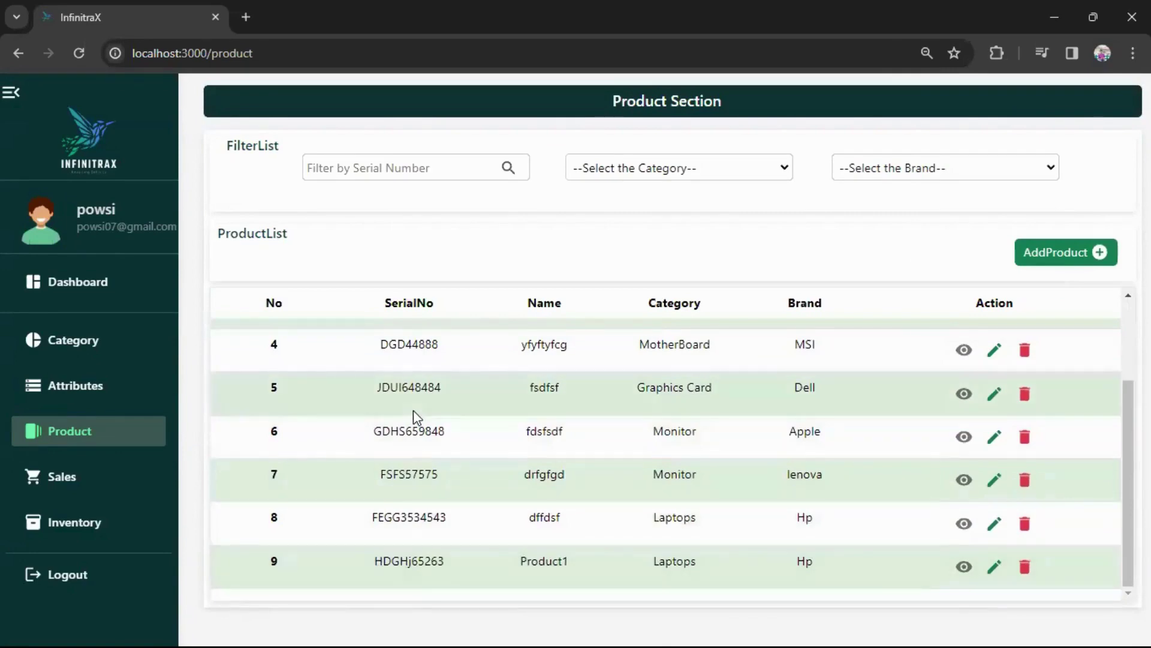
pyautogui.click(963, 567)
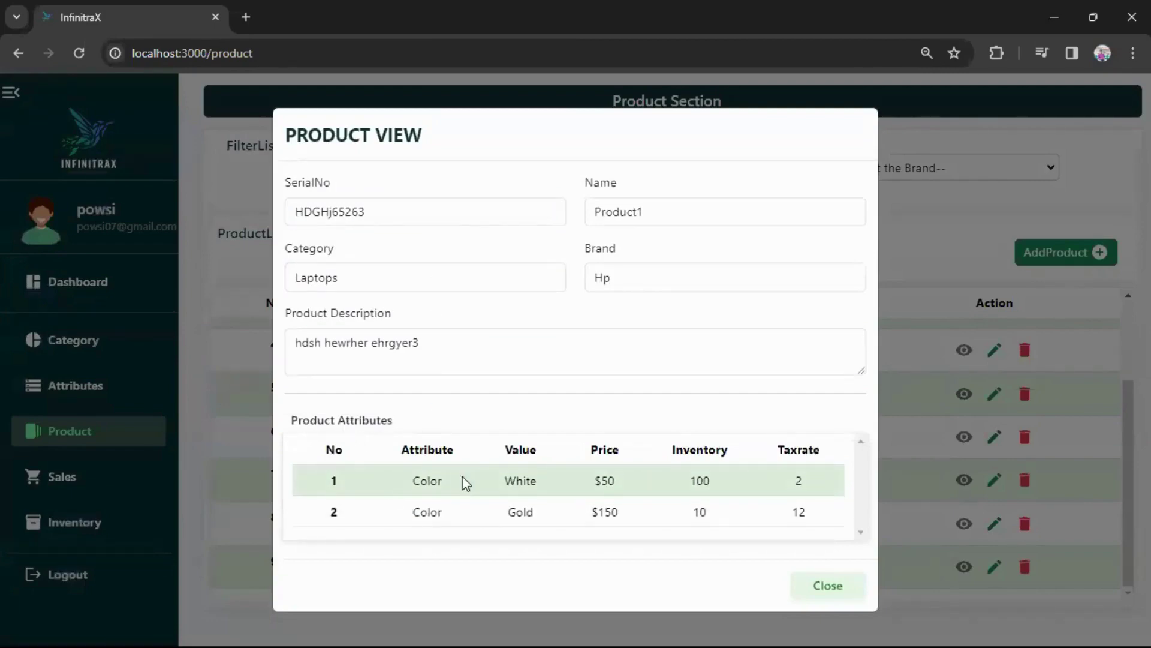
# Rename item 9 to Product2 and append 'ertrgtryt' to its description.
pyautogui.click(798, 586)
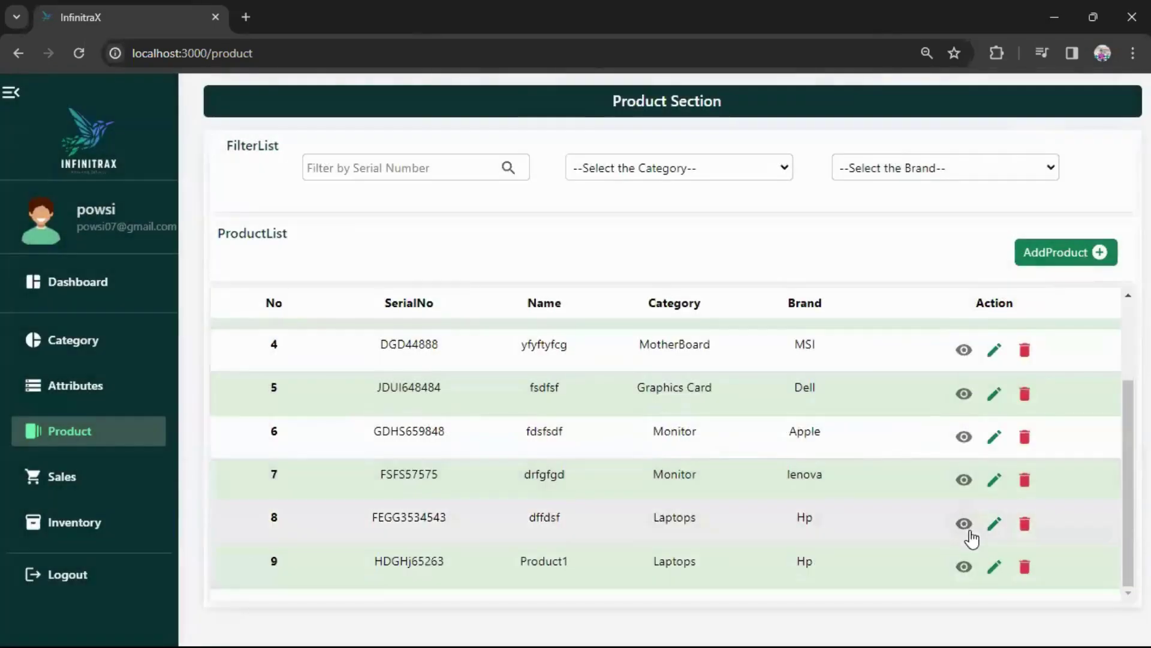
pyautogui.click(989, 574)
pyautogui.click(224, 231)
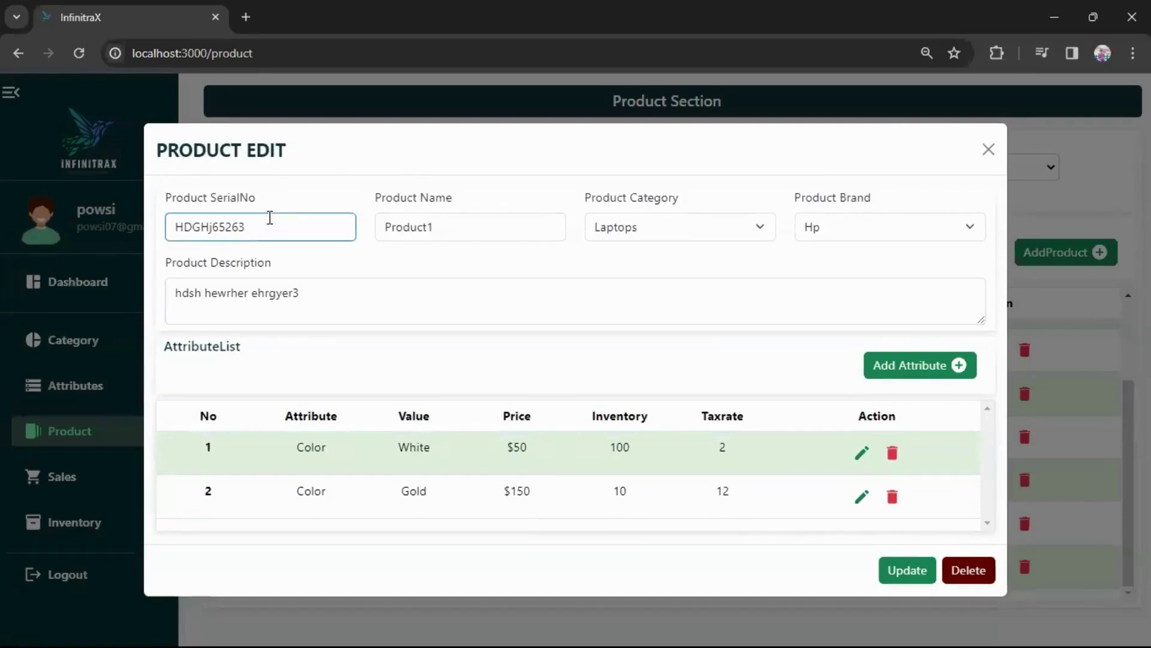
pyautogui.click(473, 227)
pyautogui.moveTo(473, 226); pyautogui.dragTo(408, 231)
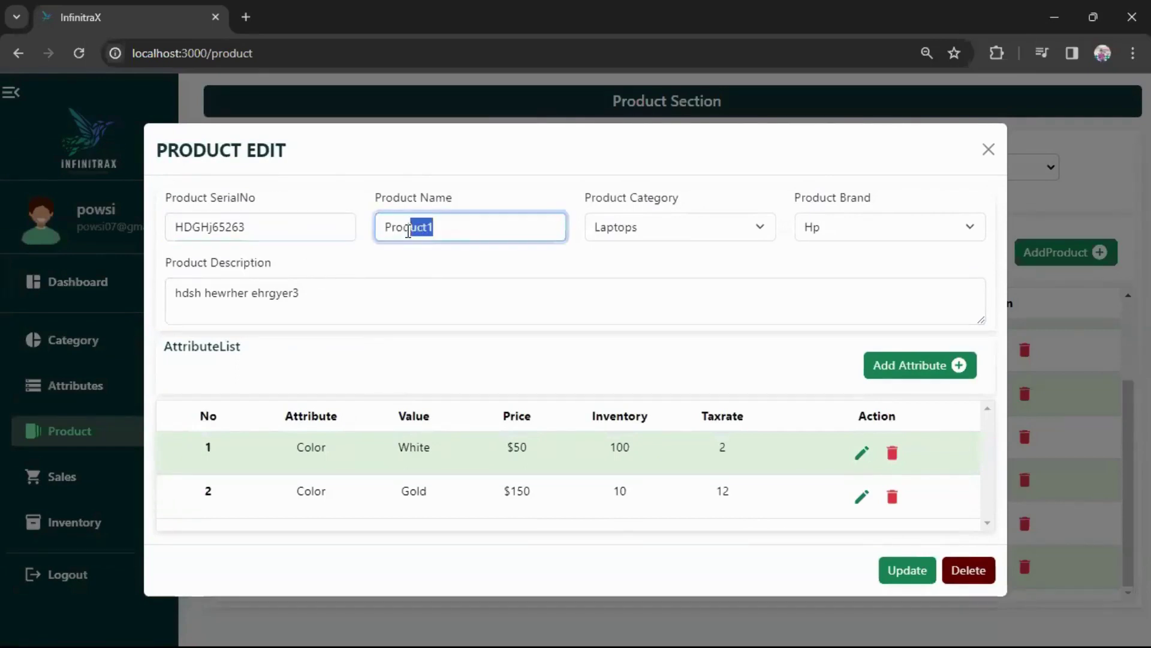
pyautogui.click(444, 228)
pyautogui.click(302, 285)
pyautogui.write('ertrgtryt')
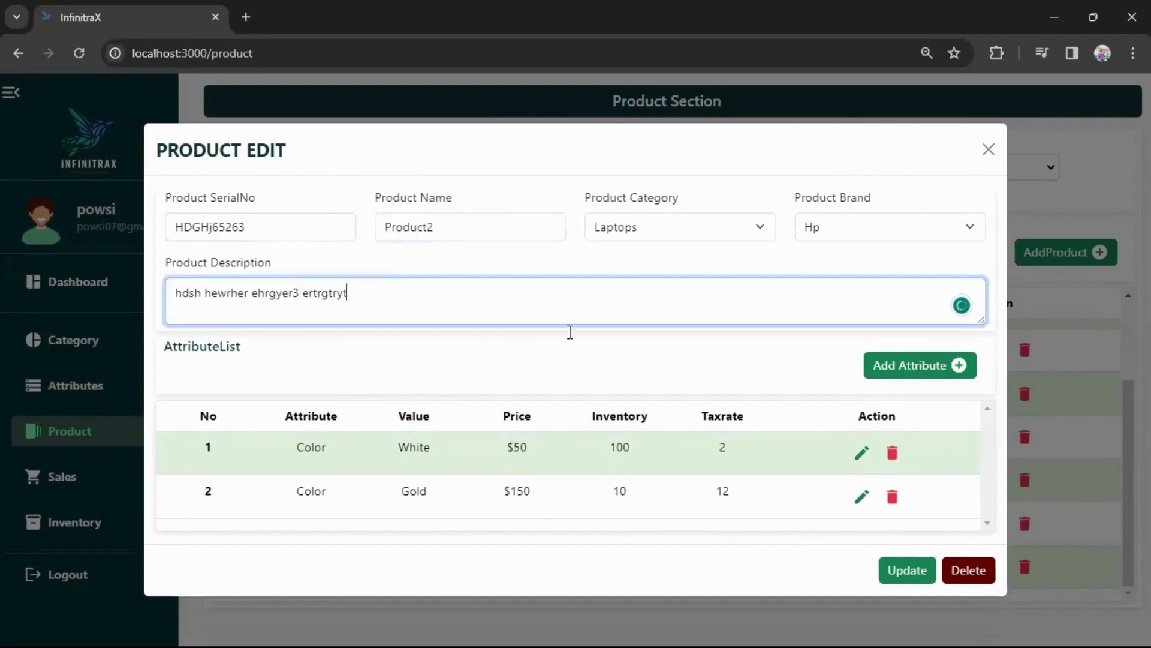
# Lower the Gold variant's tax rate to 5%, then save and confirm the product update.
pyautogui.click(862, 497)
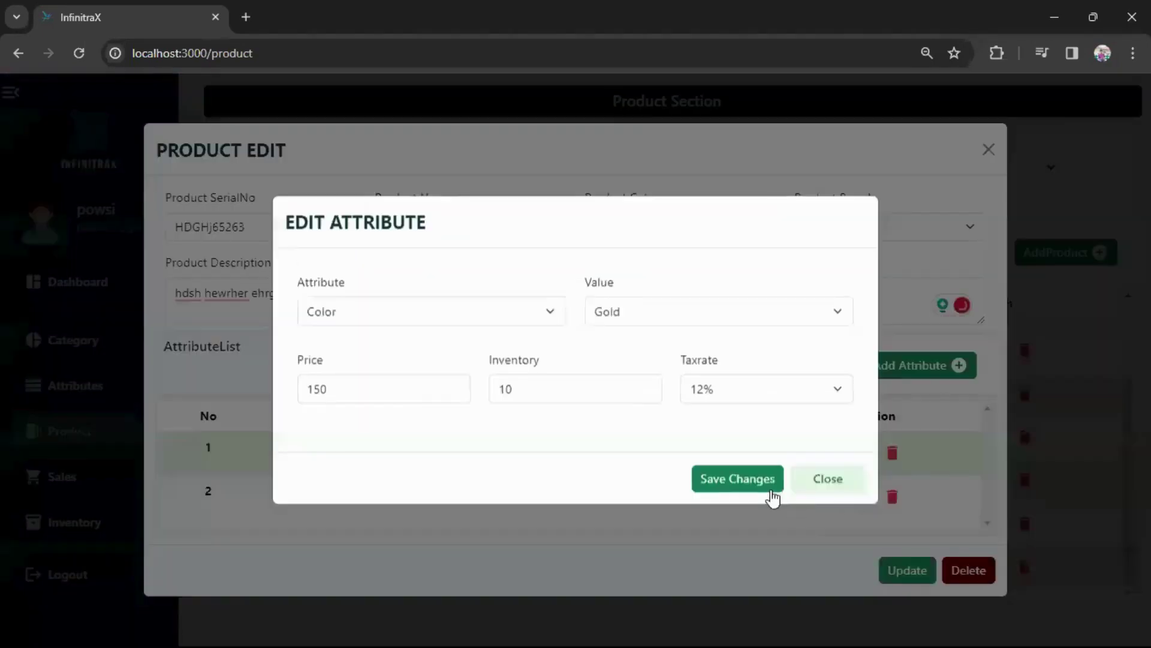
pyautogui.click(751, 401)
pyautogui.click(737, 457)
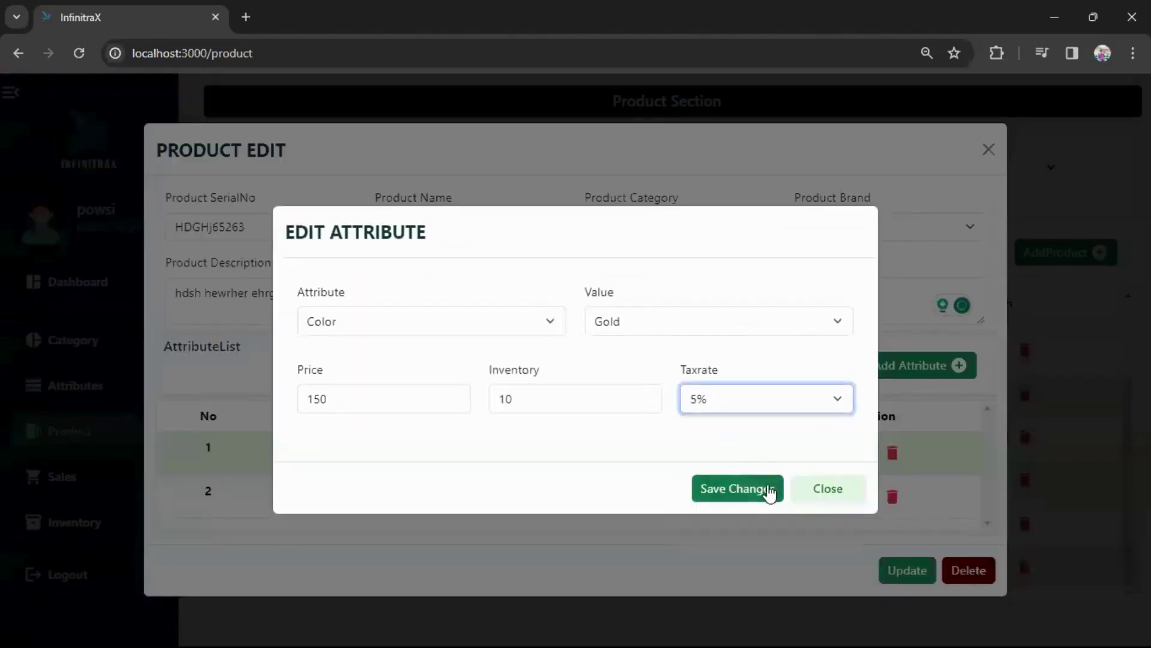
pyautogui.click(770, 489)
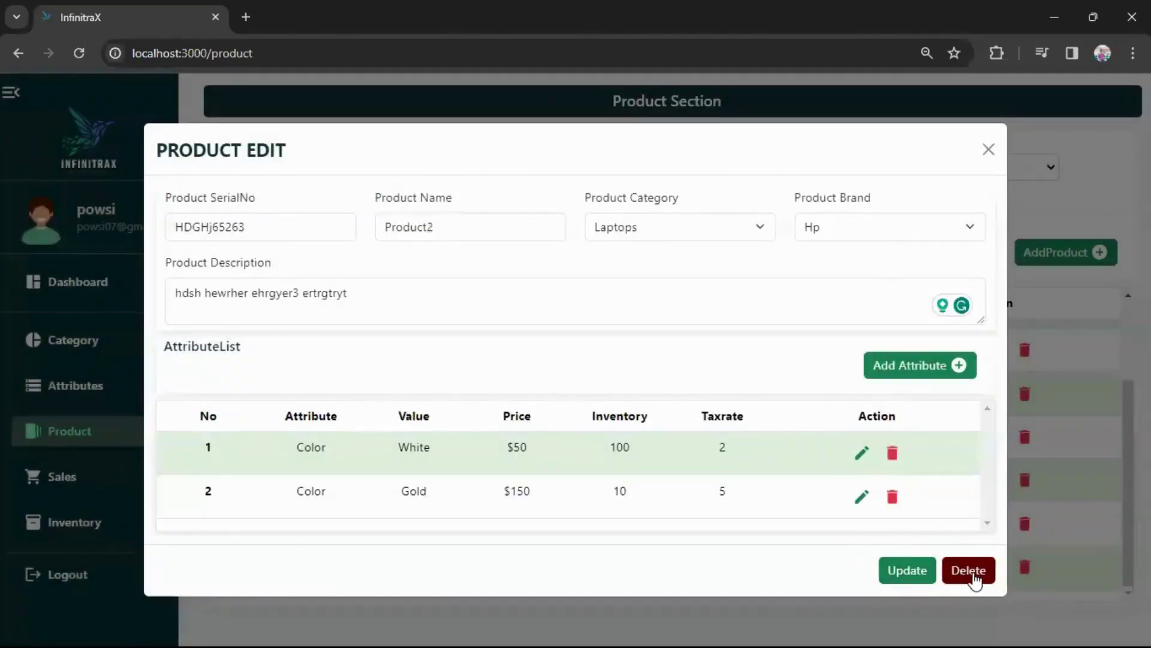
pyautogui.click(910, 572)
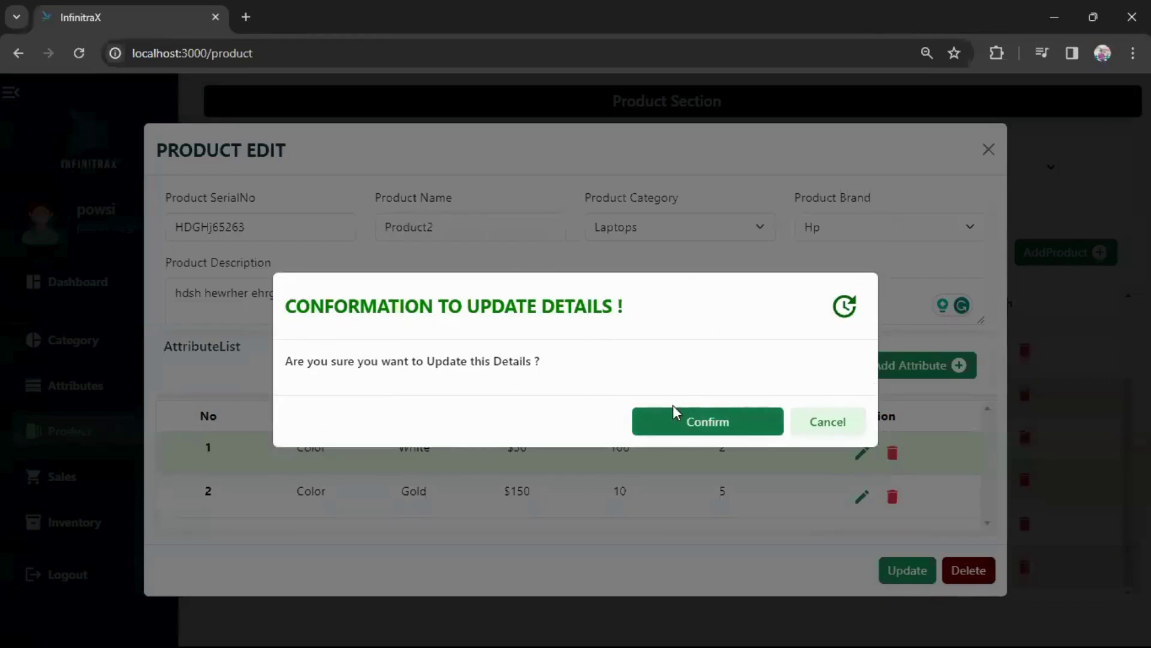
pyautogui.click(726, 423)
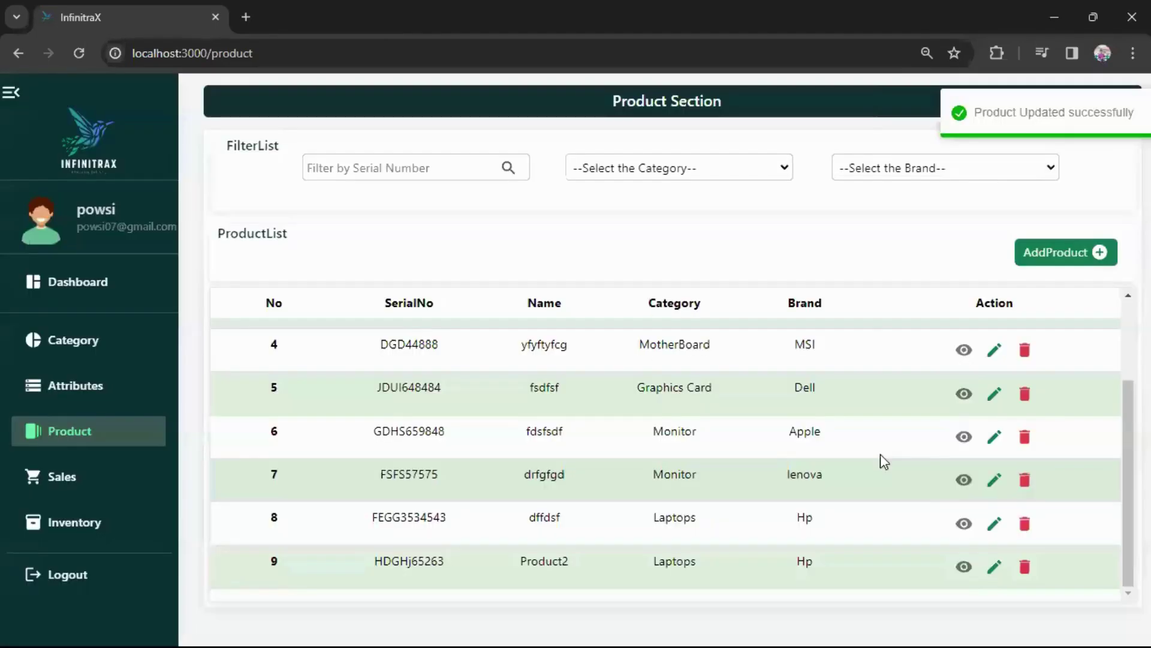
# Delete Product2 from its edit dialog and confirm.
pyautogui.click(993, 568)
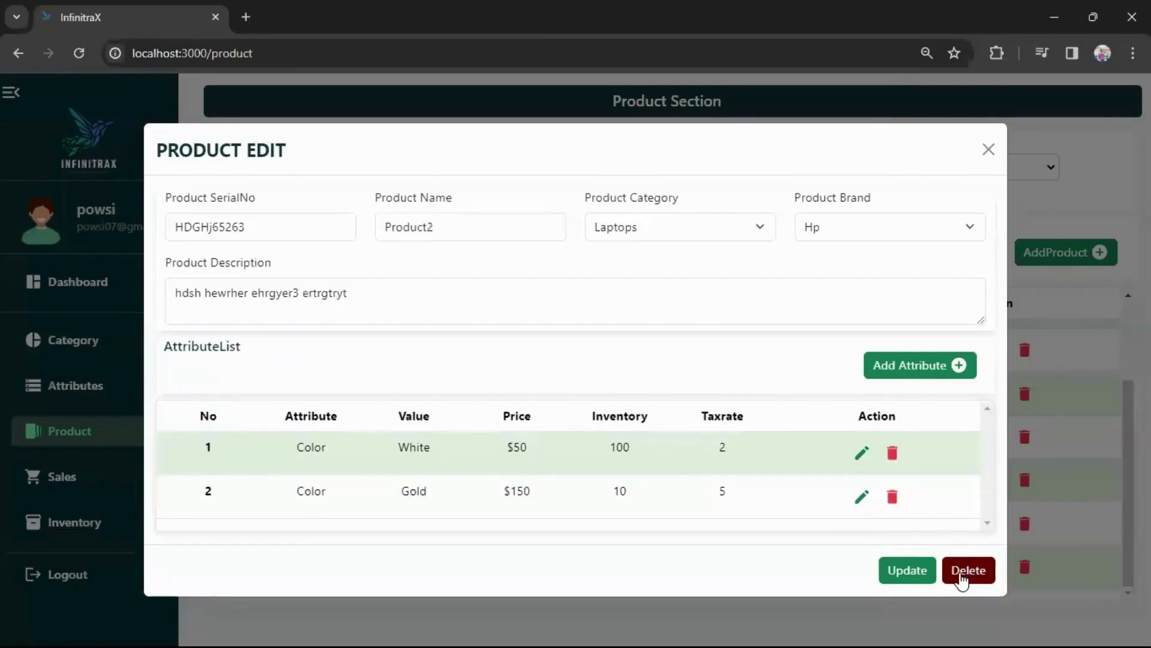
pyautogui.click(968, 573)
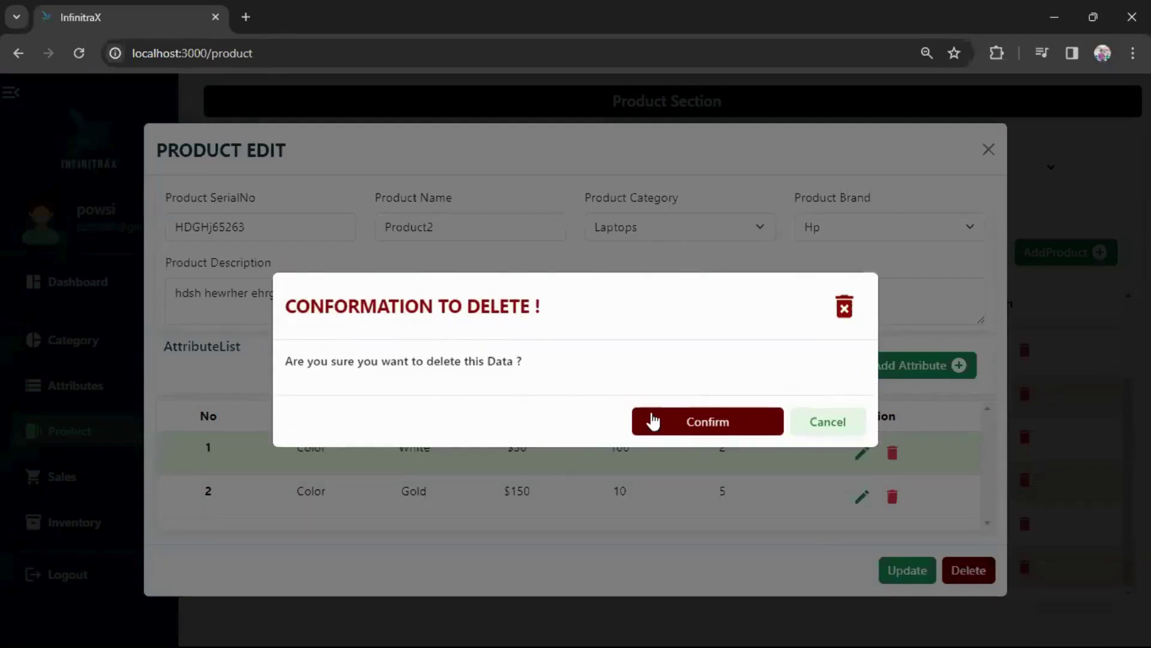
pyautogui.click(688, 423)
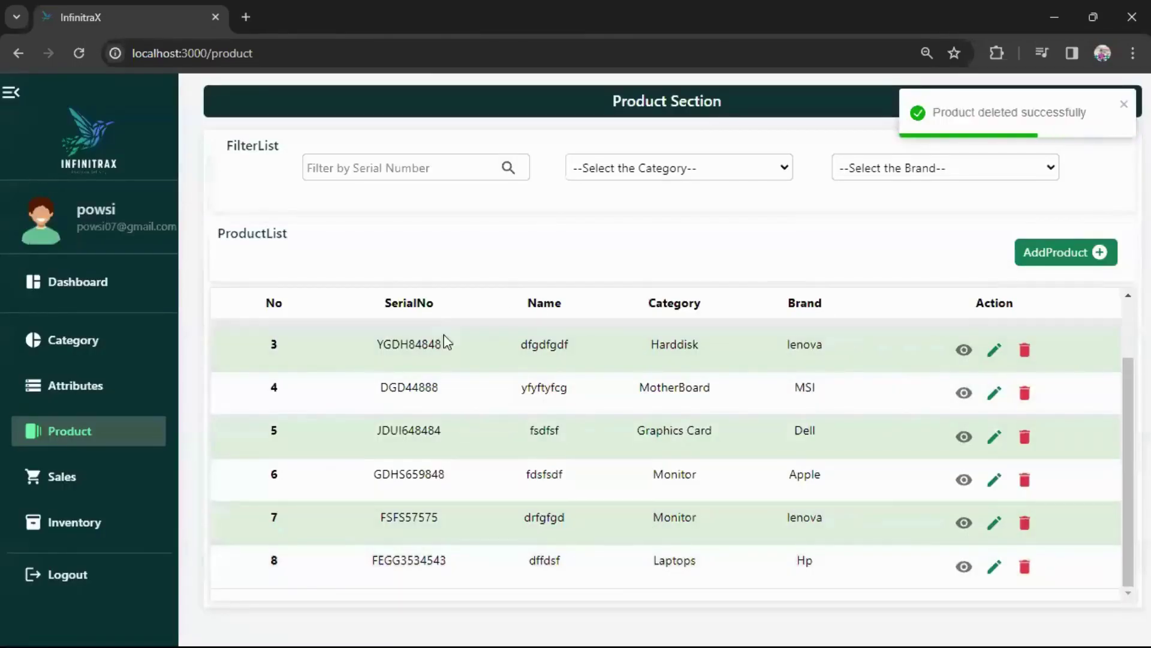
# Delete the dffdsf laptop in row 8 and go to the Sales list.
pyautogui.click(1026, 569)
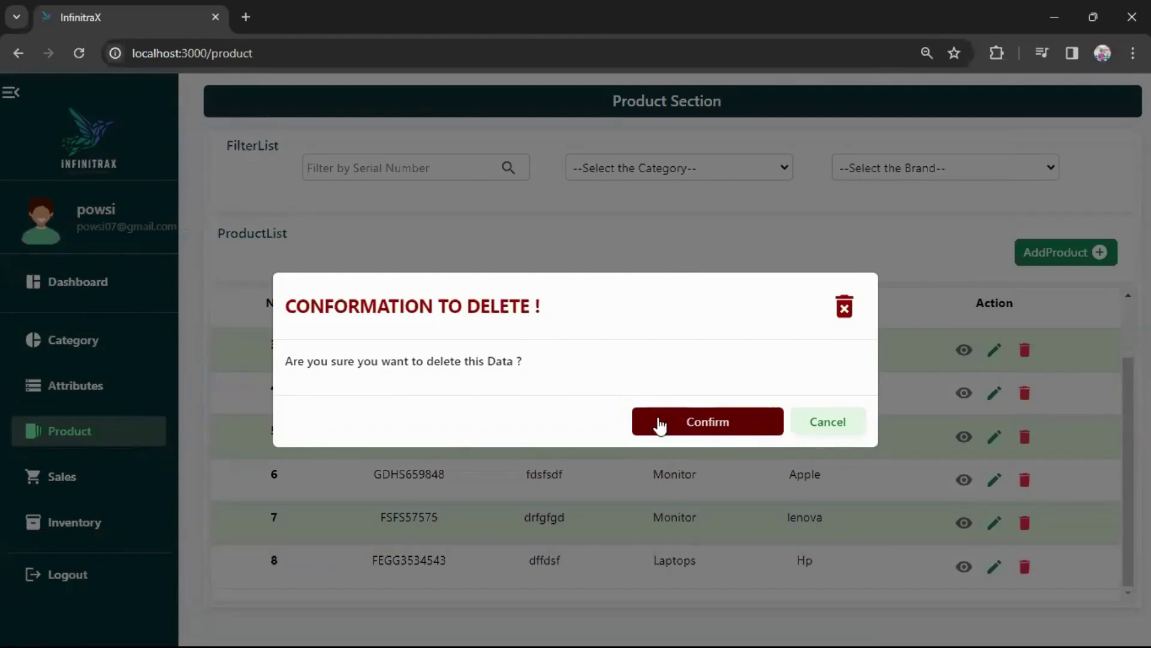
pyautogui.click(696, 424)
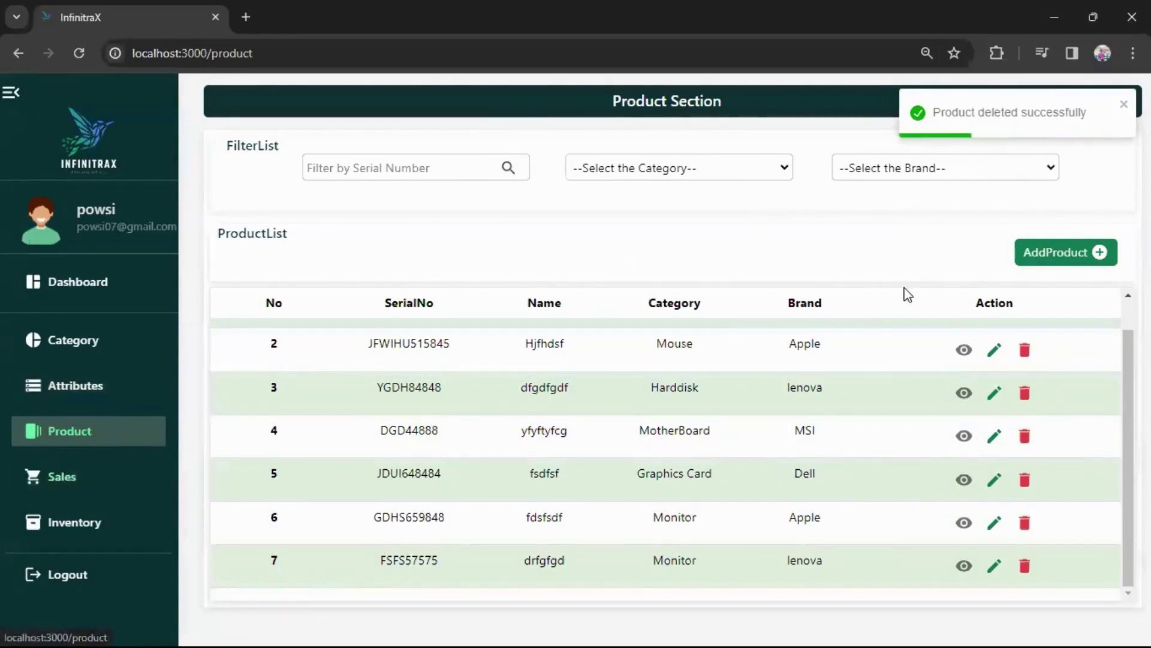
pyautogui.click(586, 168)
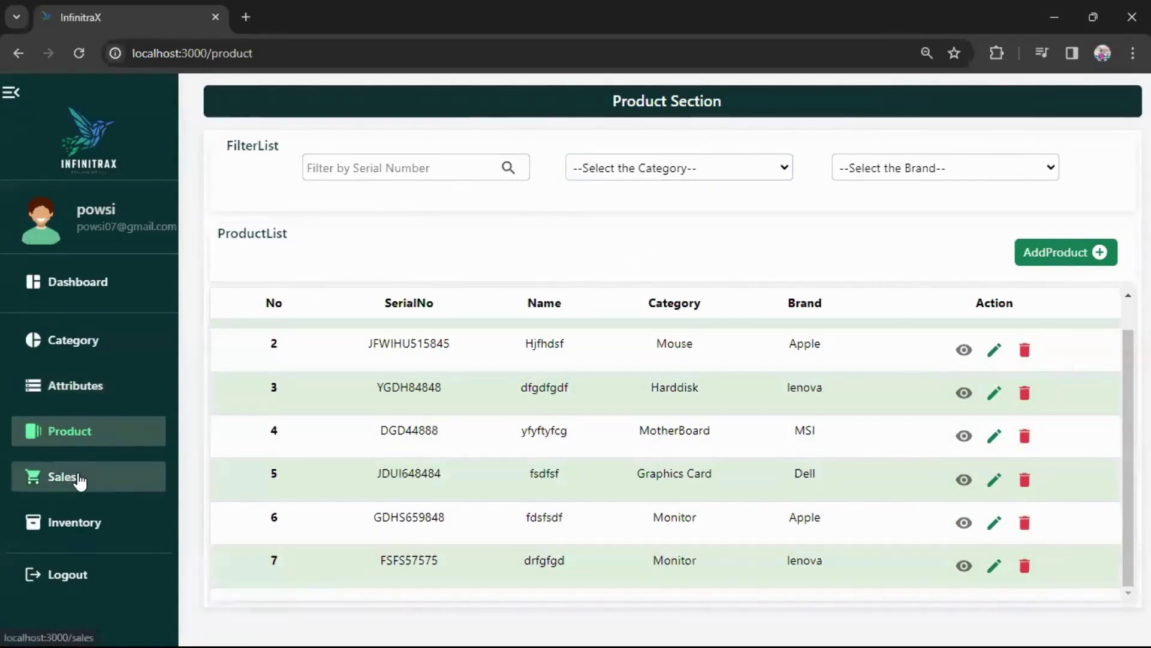
pyautogui.click(80, 475)
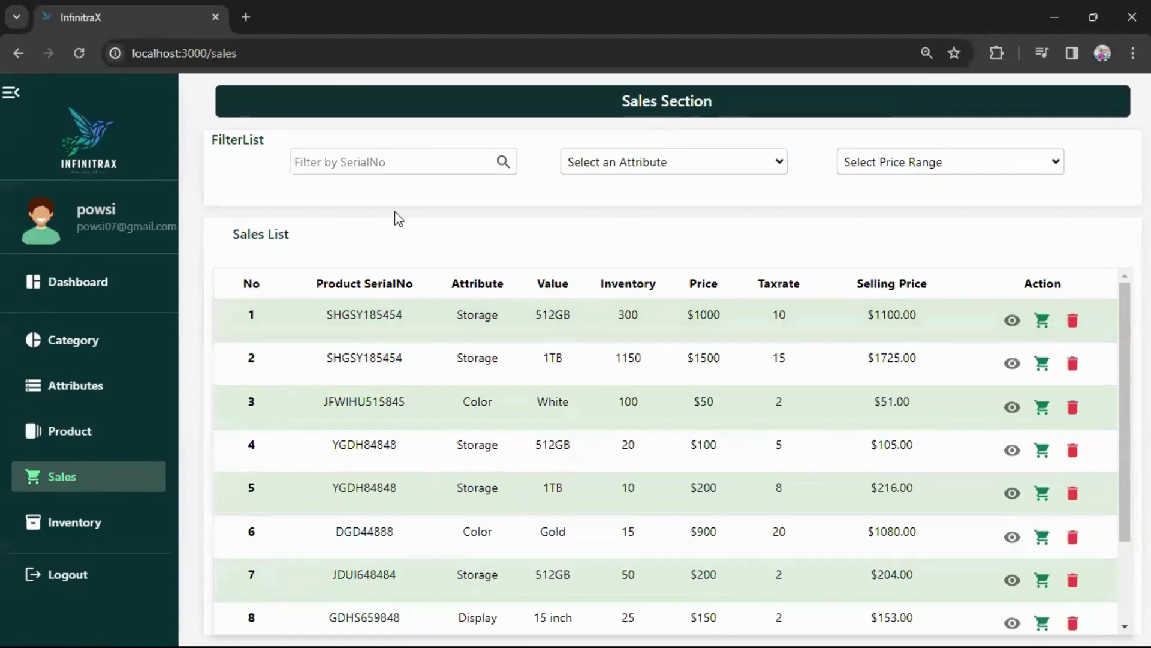
pyautogui.click(413, 159)
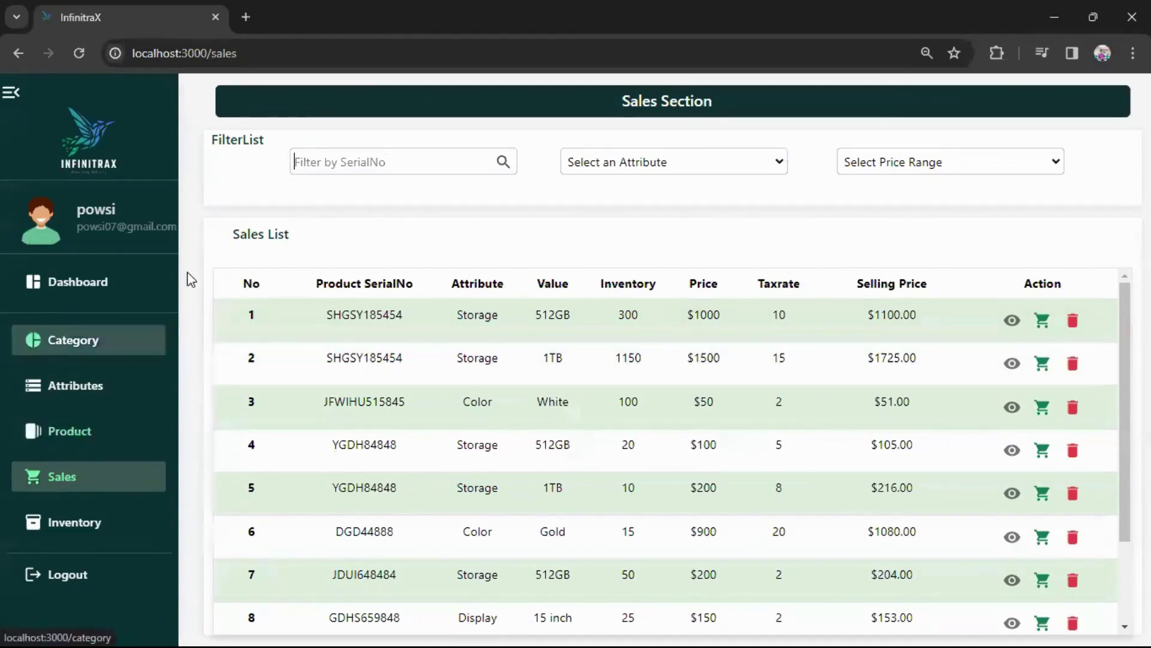
pyautogui.click(642, 158)
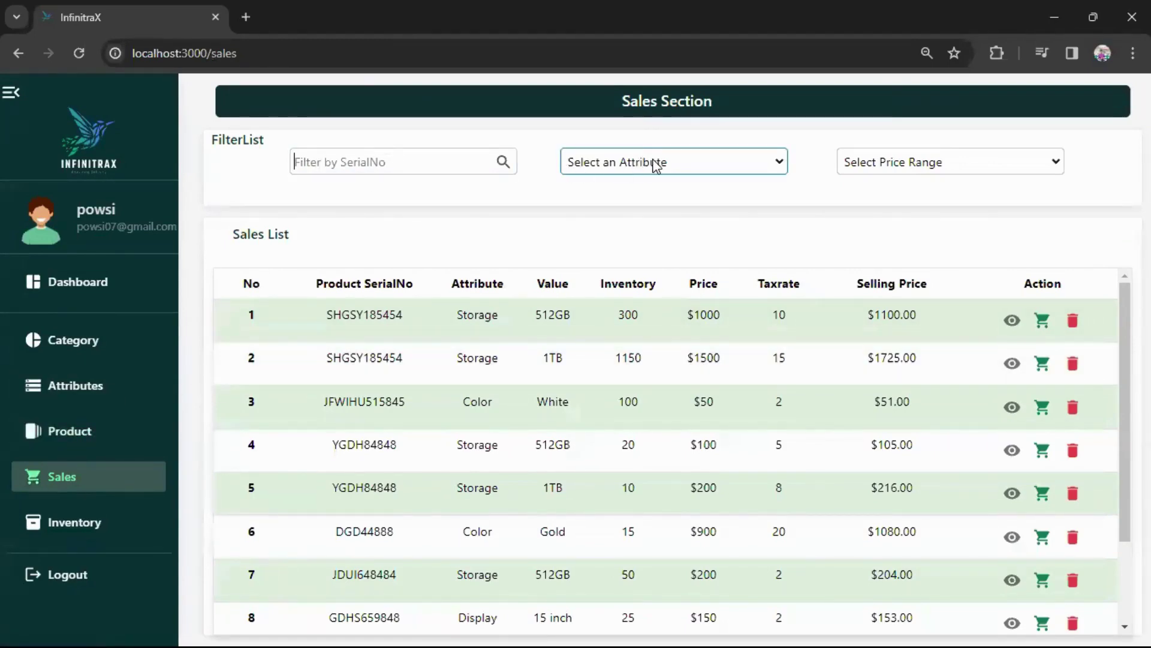
pyautogui.click(656, 165)
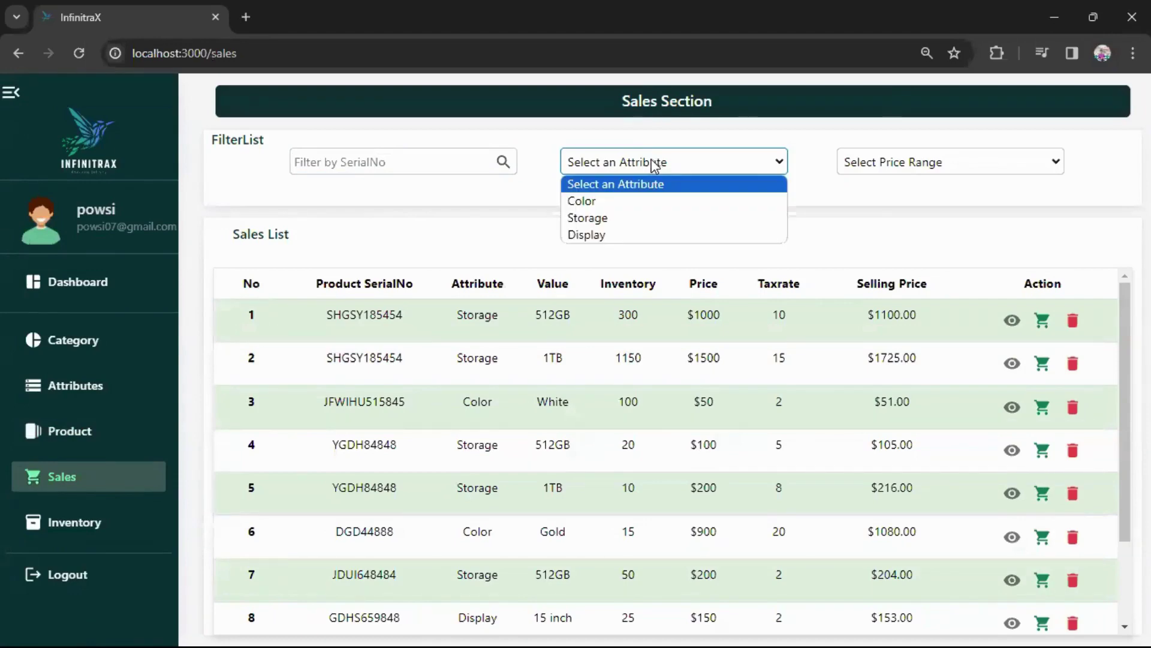
pyautogui.click(593, 199)
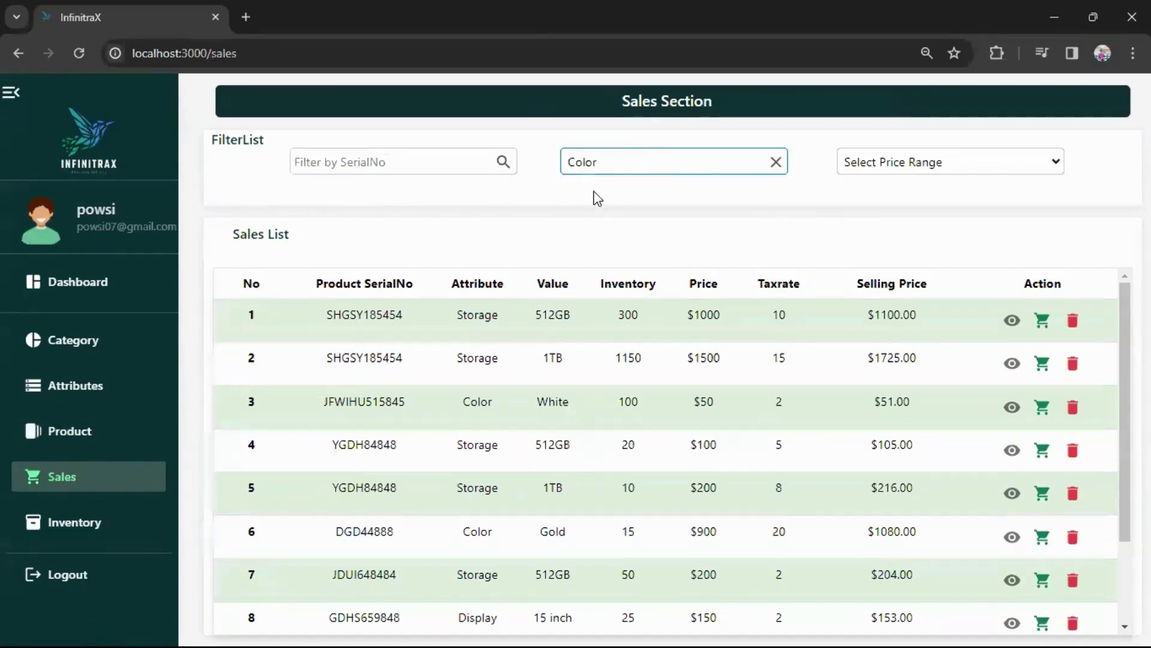
pyautogui.click(748, 170)
pyautogui.click(778, 166)
pyautogui.click(778, 163)
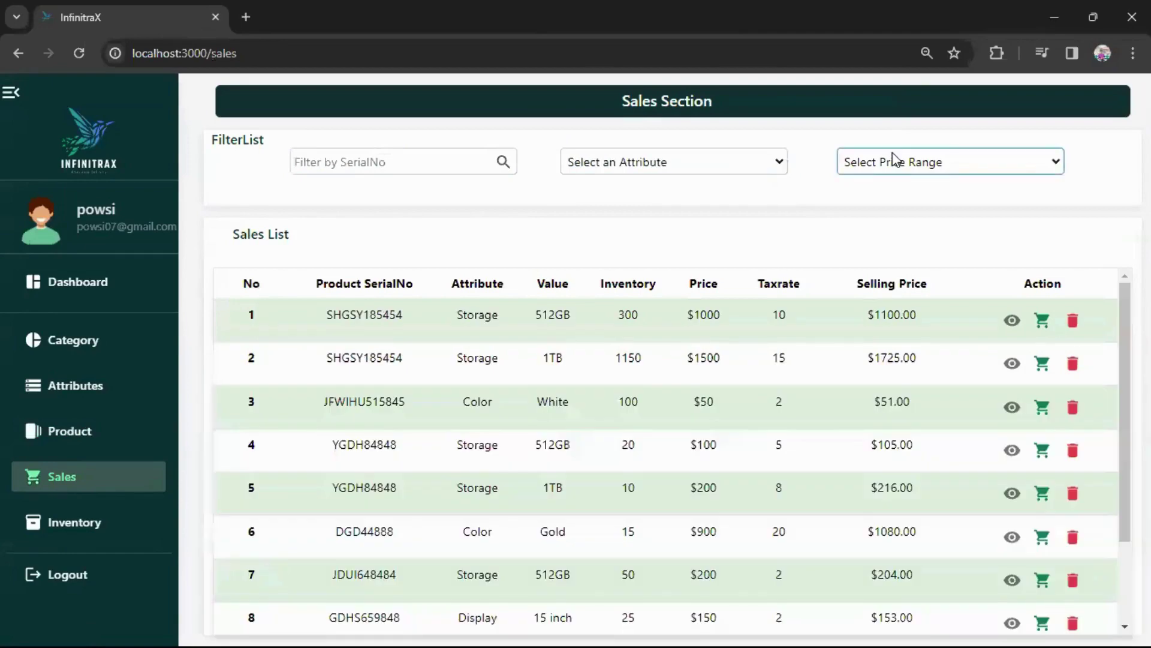
pyautogui.click(933, 161)
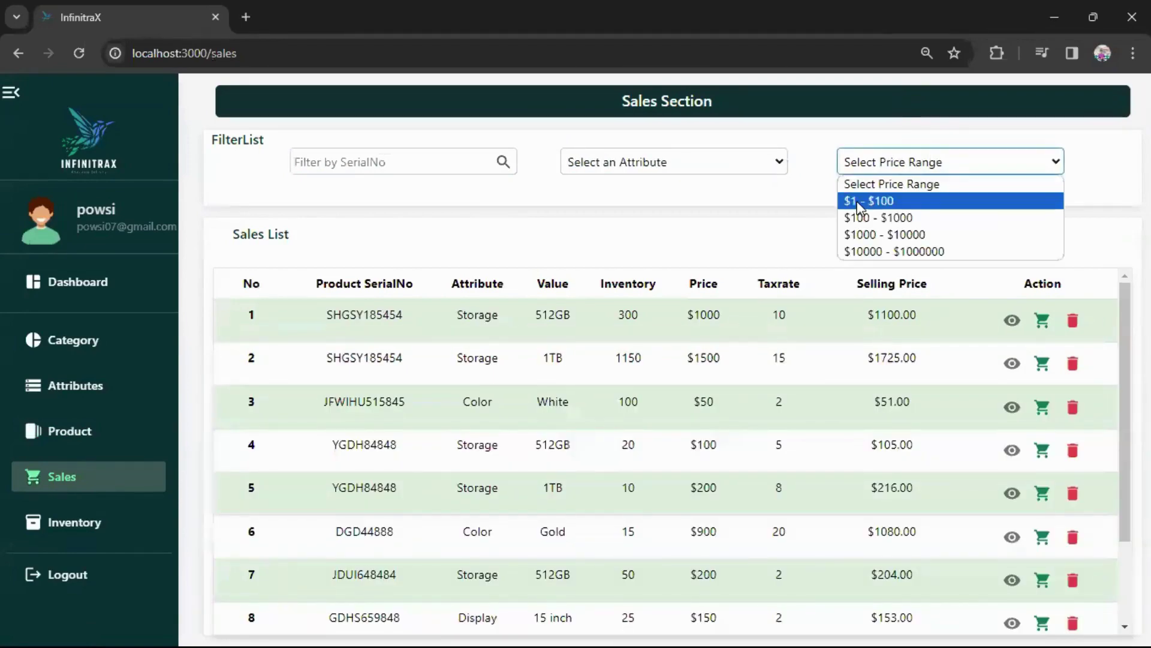
pyautogui.click(859, 204)
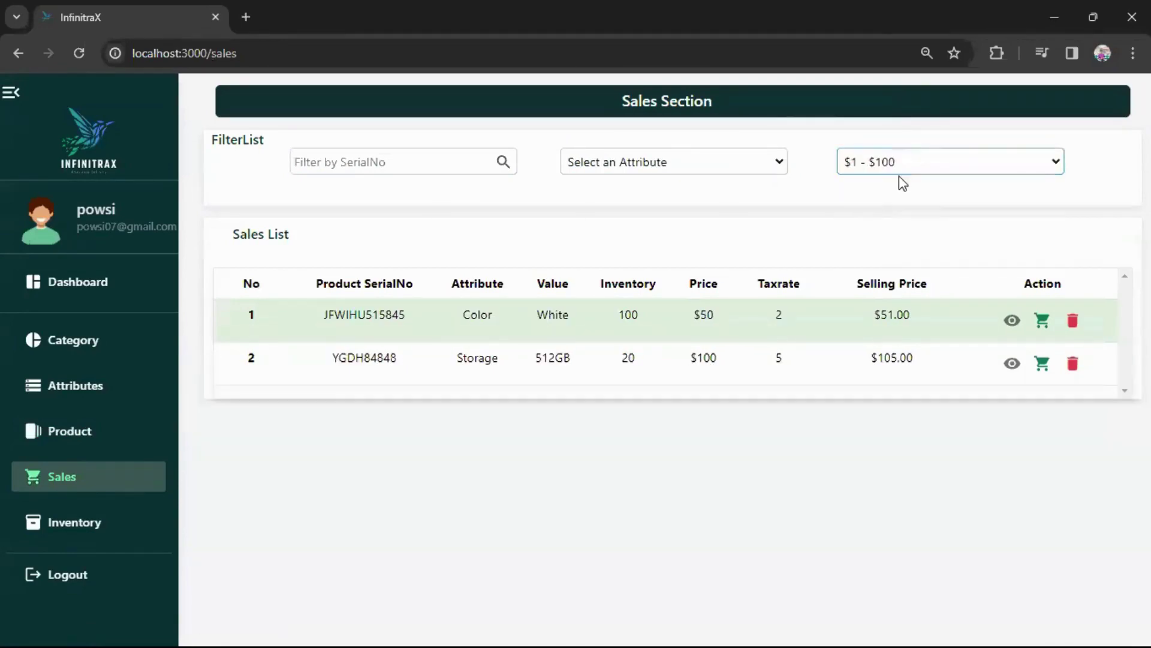
pyautogui.click(932, 170)
pyautogui.click(882, 222)
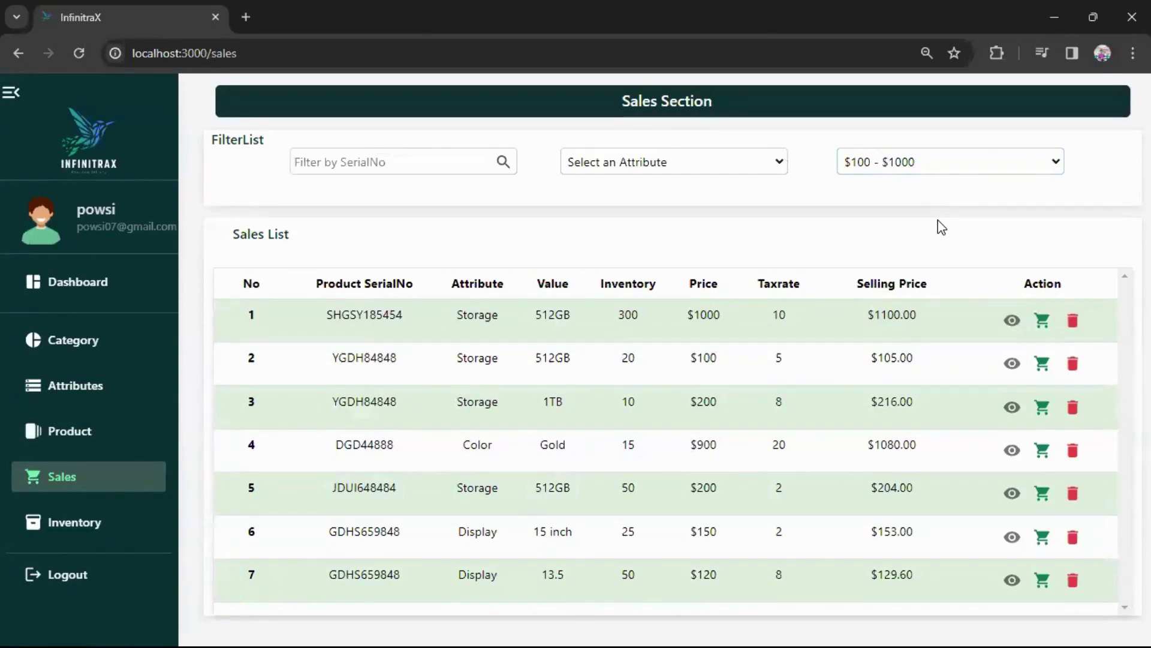
pyautogui.click(863, 161)
pyautogui.click(875, 181)
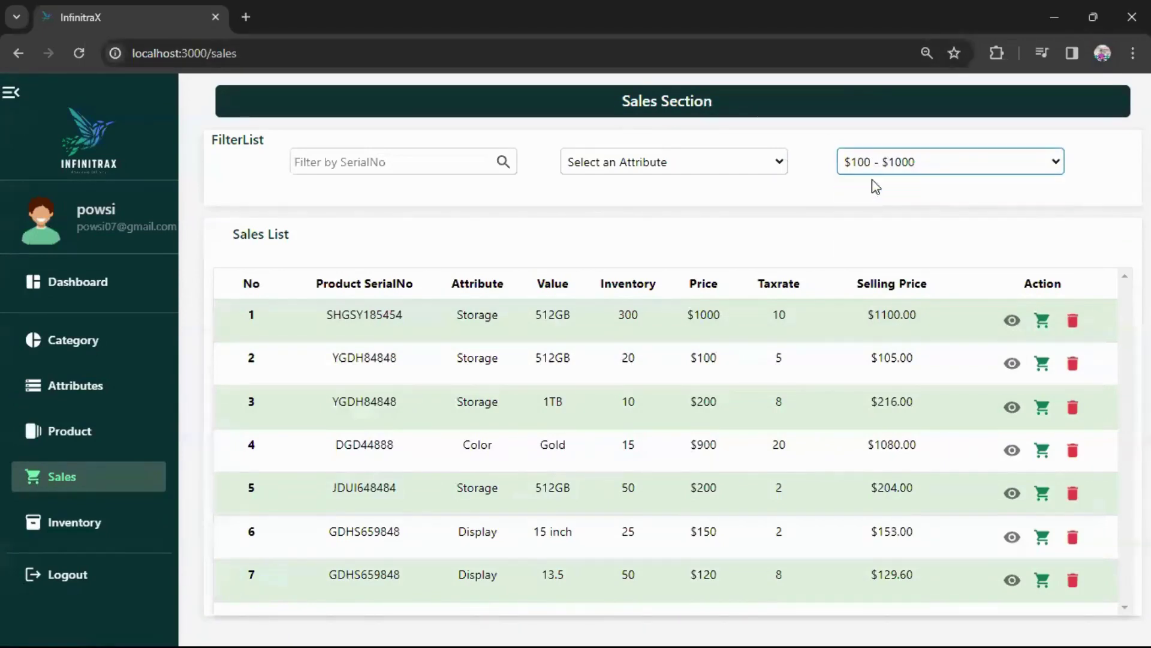
pyautogui.scroll(-2, 784, 373)
pyautogui.scroll(2, 927, 401)
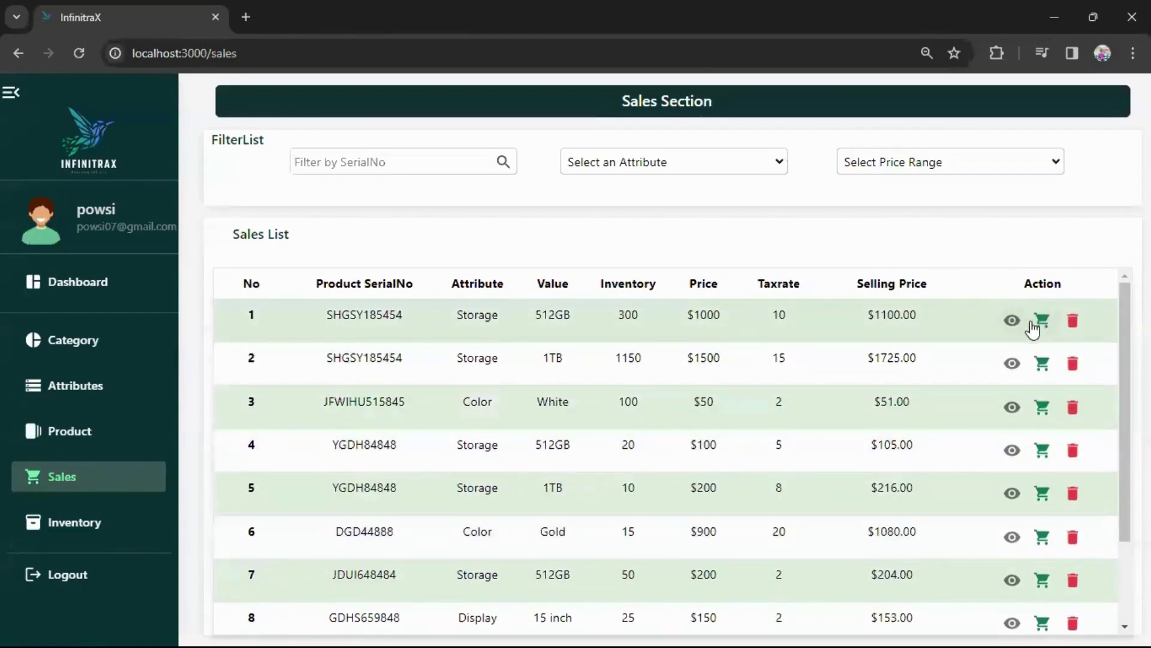
# Record a 50-unit sale of SHGSY185454 512GB, dropping its stock from 300 to 250.
pyautogui.click(1044, 322)
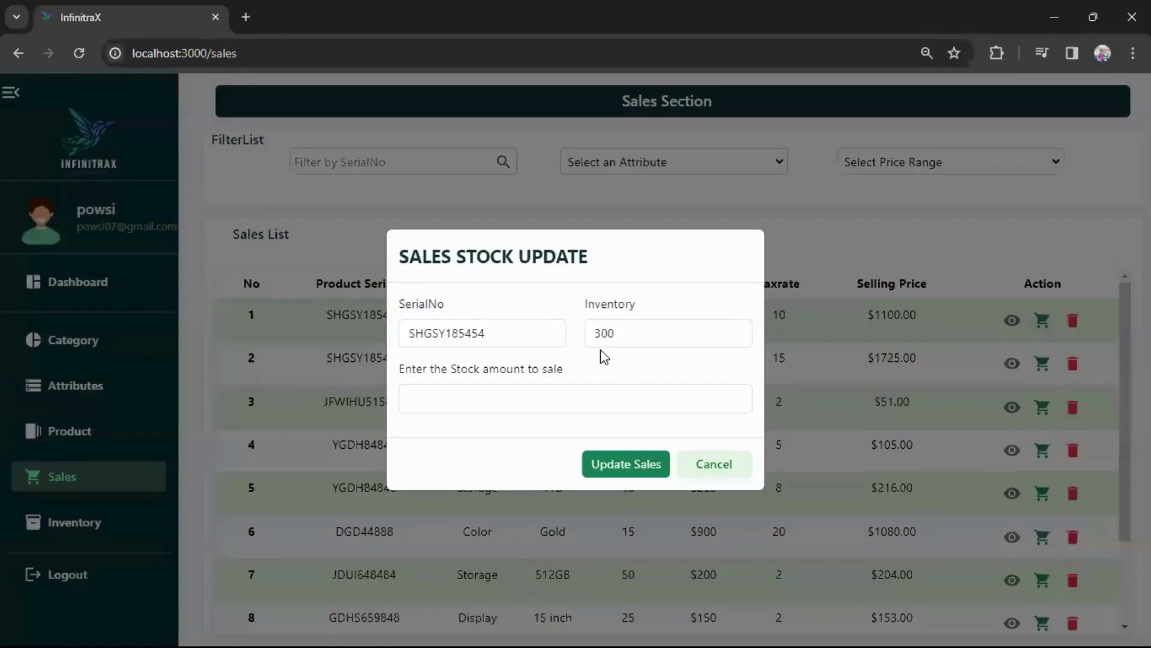
pyautogui.click(622, 331)
pyautogui.click(416, 333)
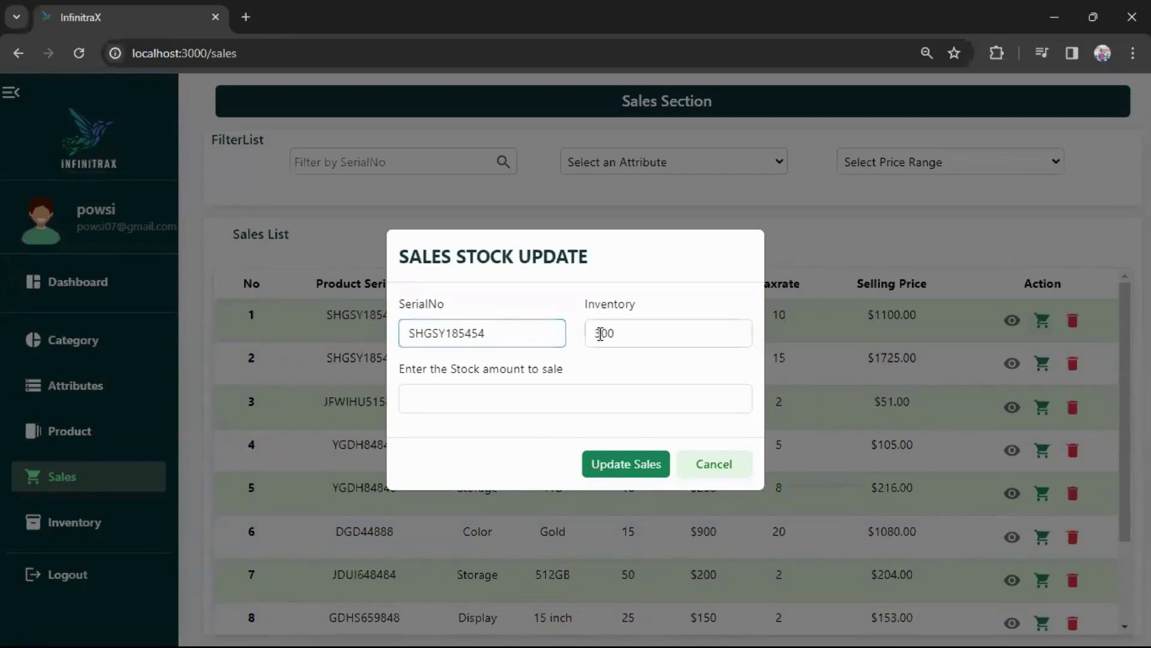
pyautogui.click(636, 335)
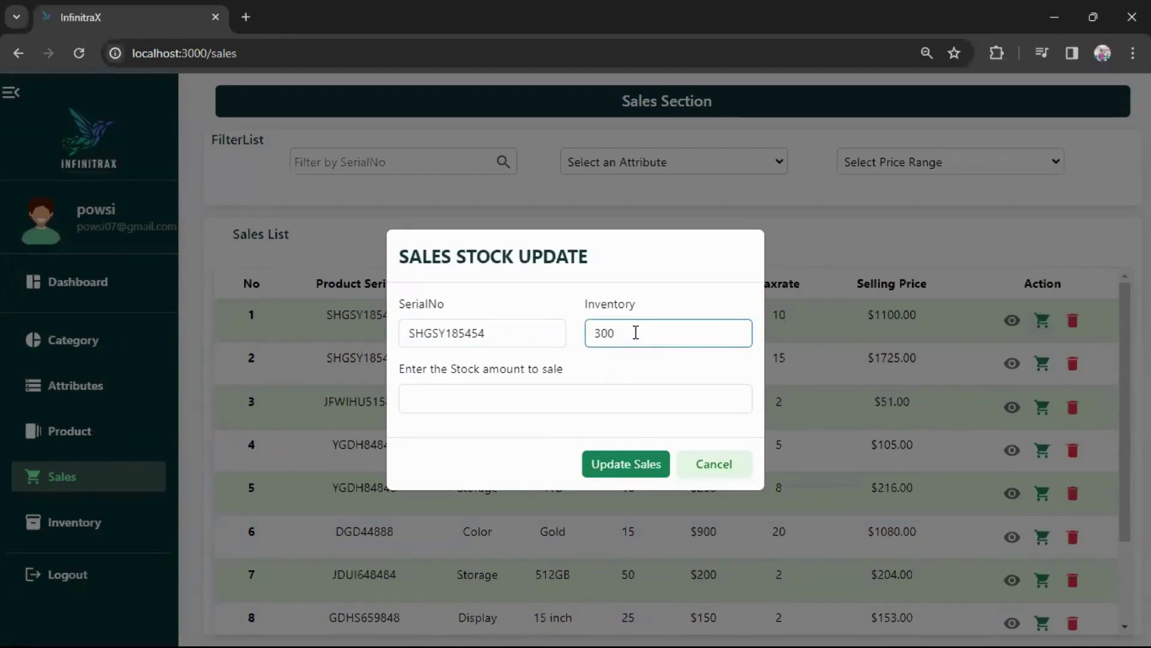
pyautogui.click(501, 393)
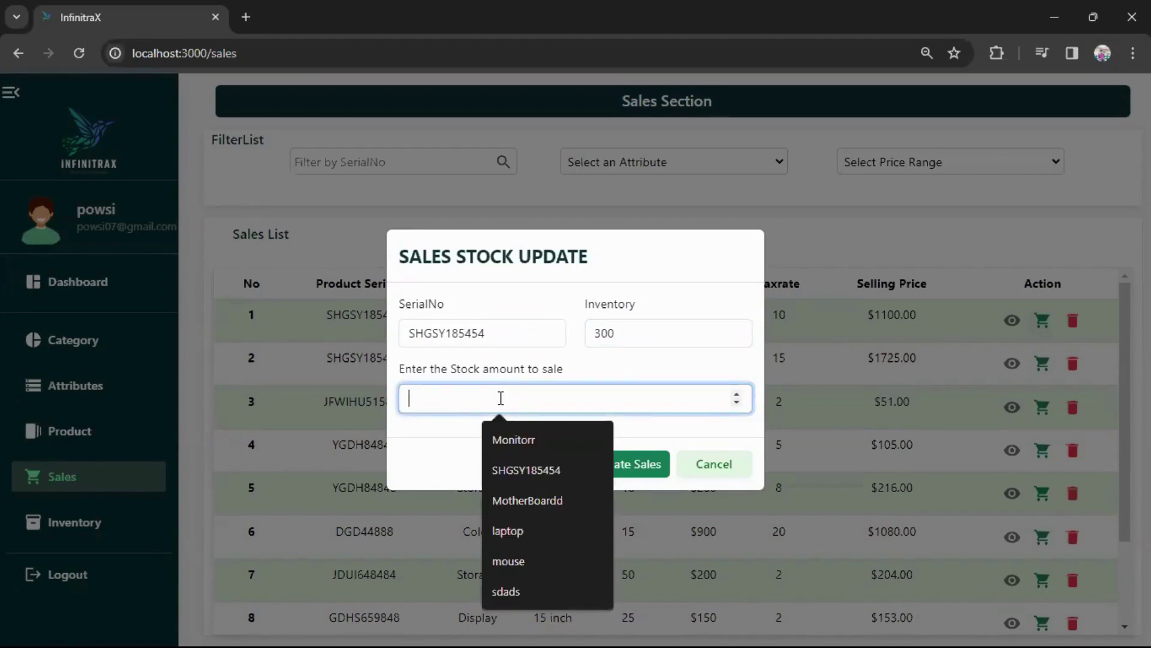
pyautogui.write('50')
pyautogui.click(630, 465)
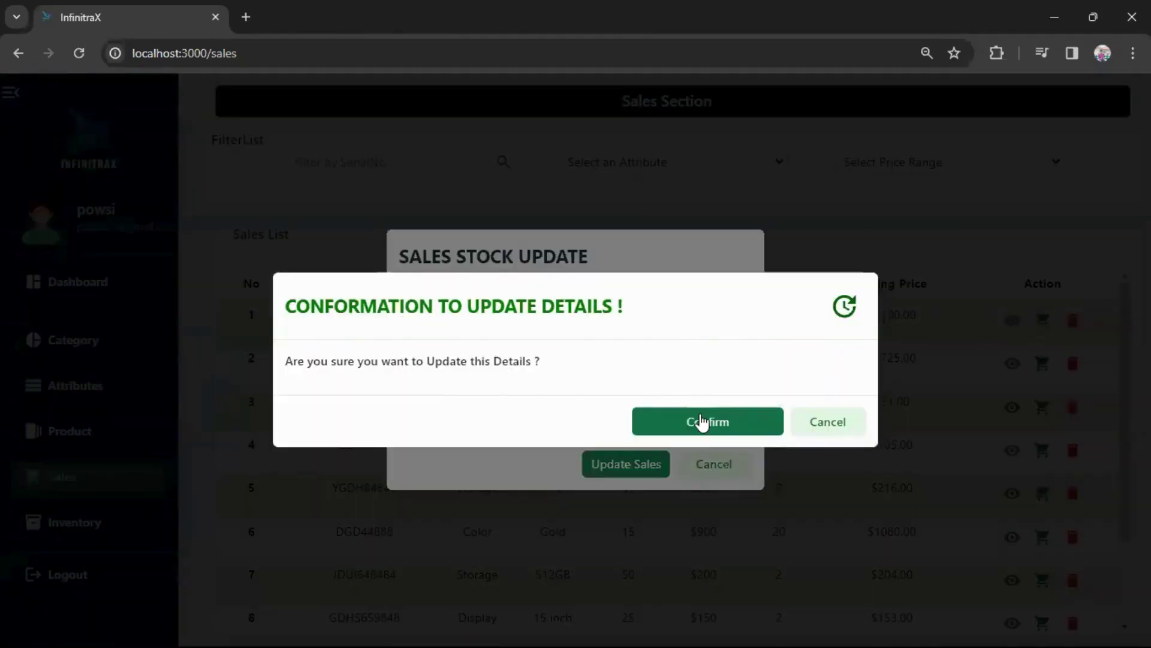
pyautogui.click(703, 423)
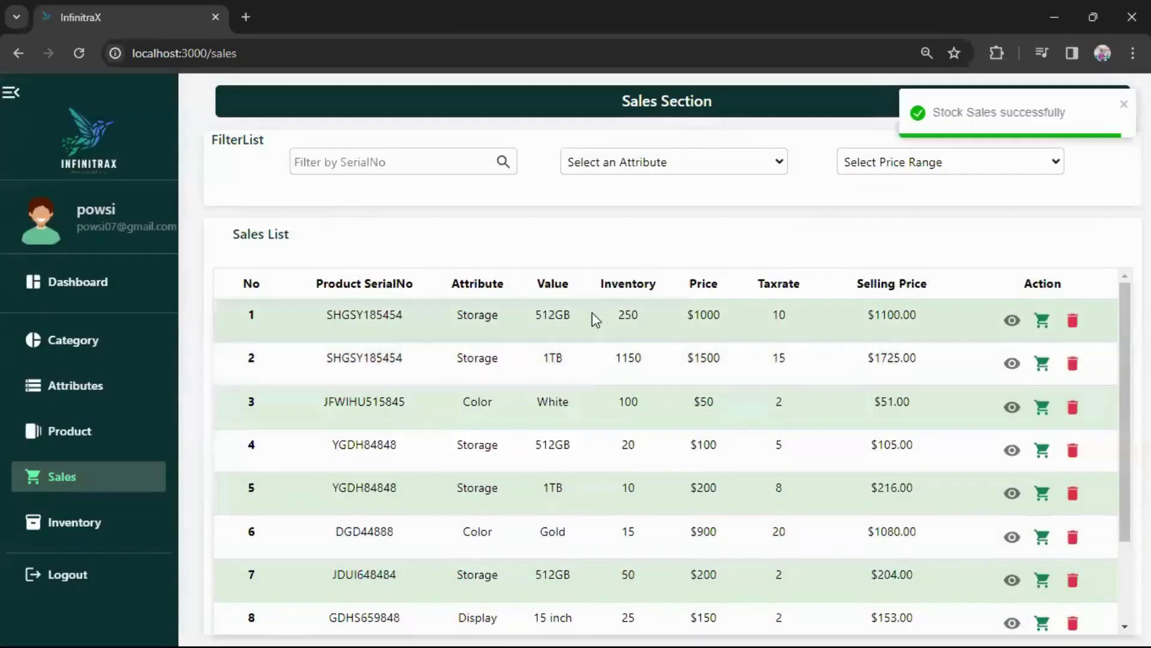
# Record a further 20-unit sale, bringing SHGSY185454 512GB stock down to 230.
pyautogui.click(1013, 322)
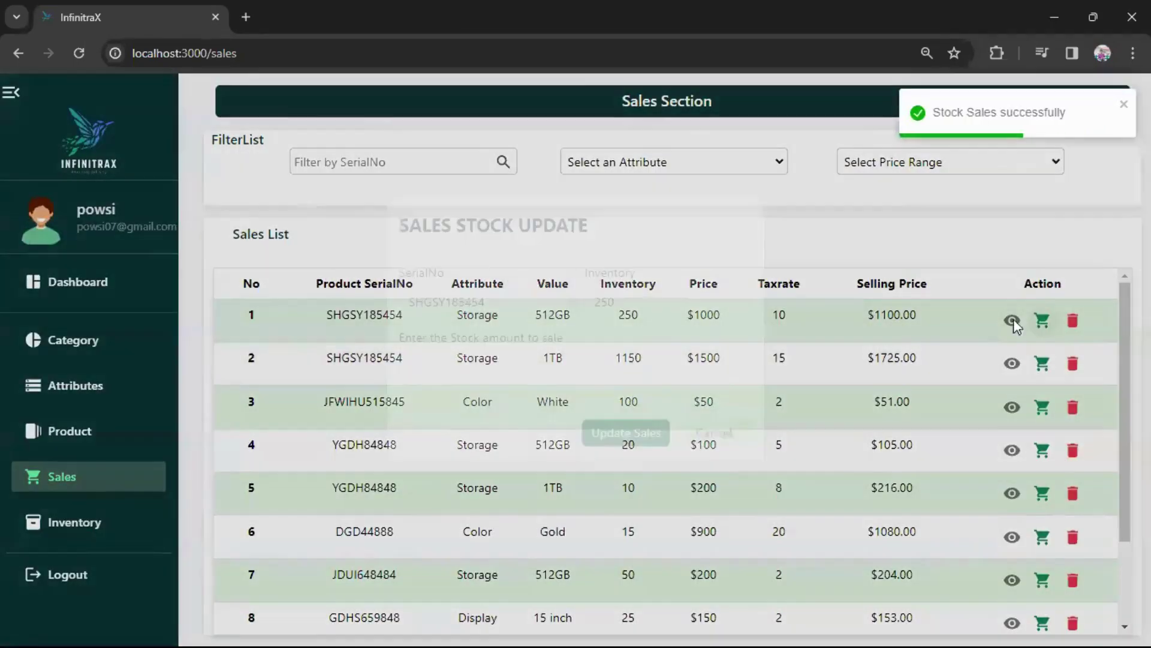
pyautogui.click(571, 391)
pyautogui.write('20')
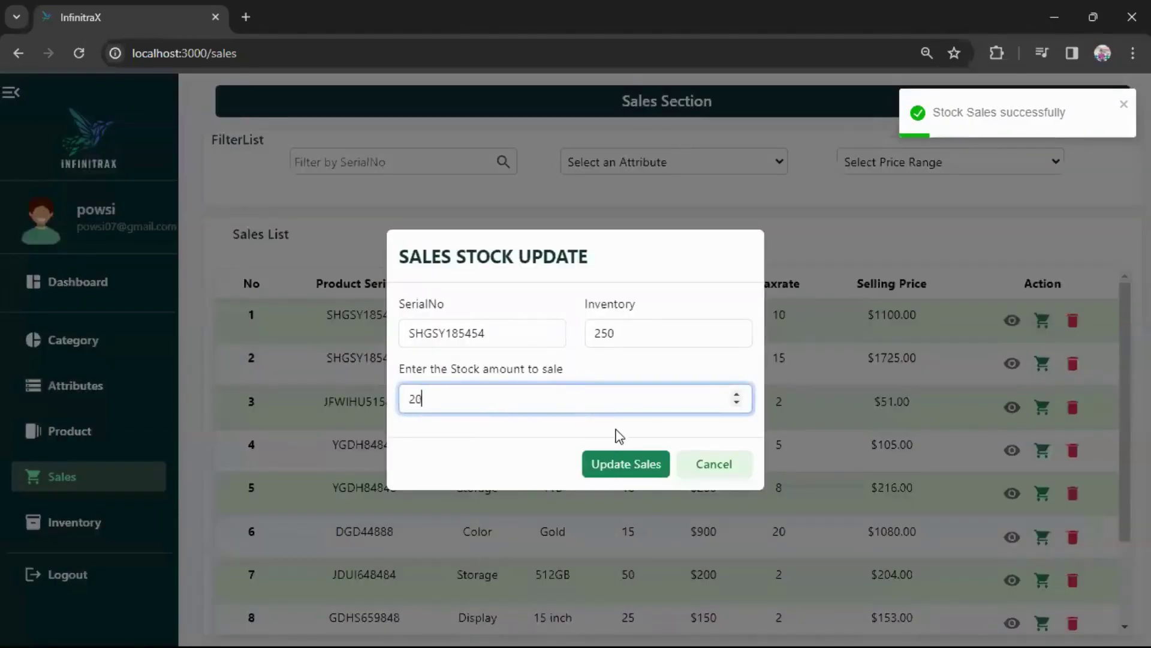
pyautogui.click(624, 465)
pyautogui.press('Return')
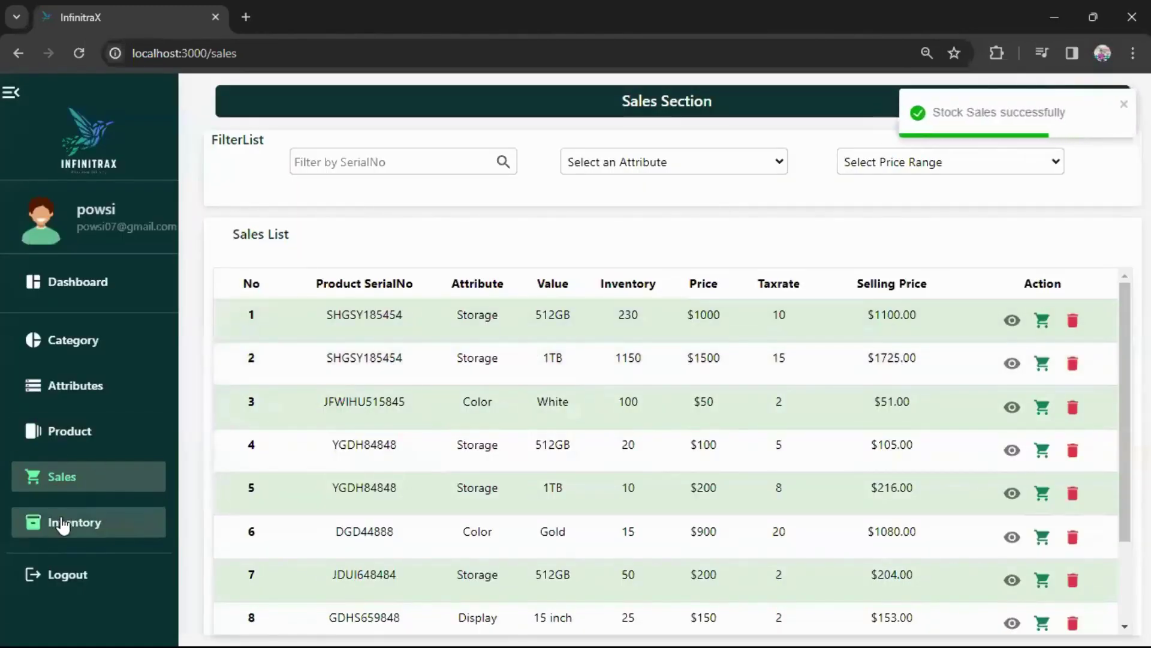
pyautogui.click(66, 527)
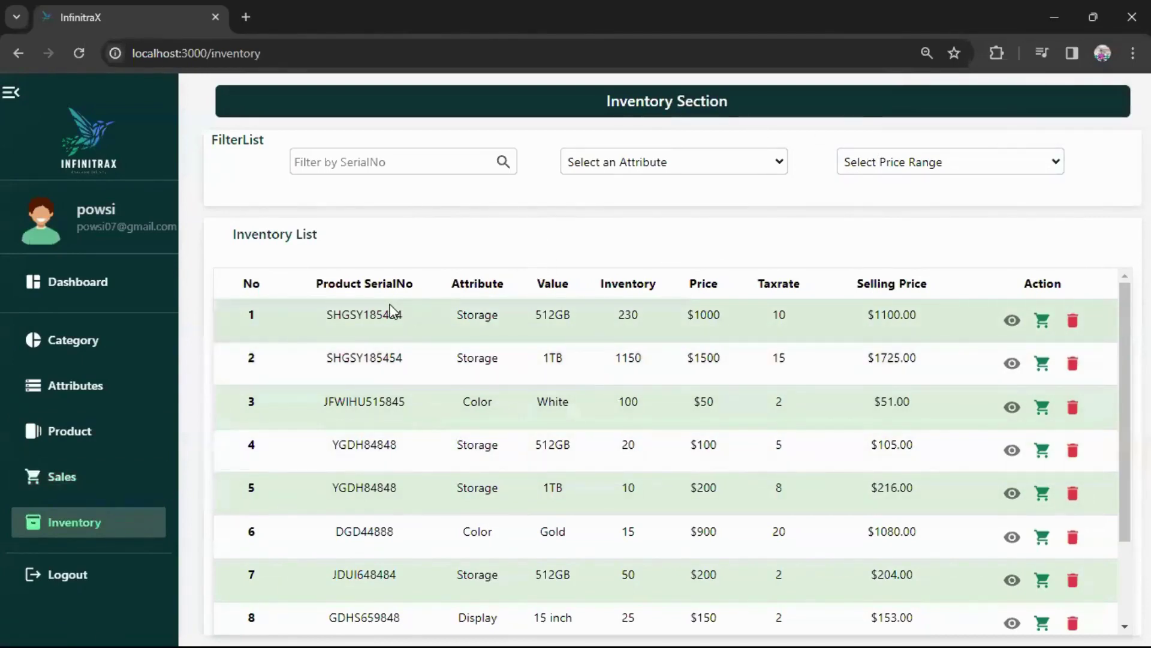
# Add 50 units to SHGSY185454 512GB, raising its inventory to 280.
pyautogui.click(1043, 324)
pyautogui.click(586, 396)
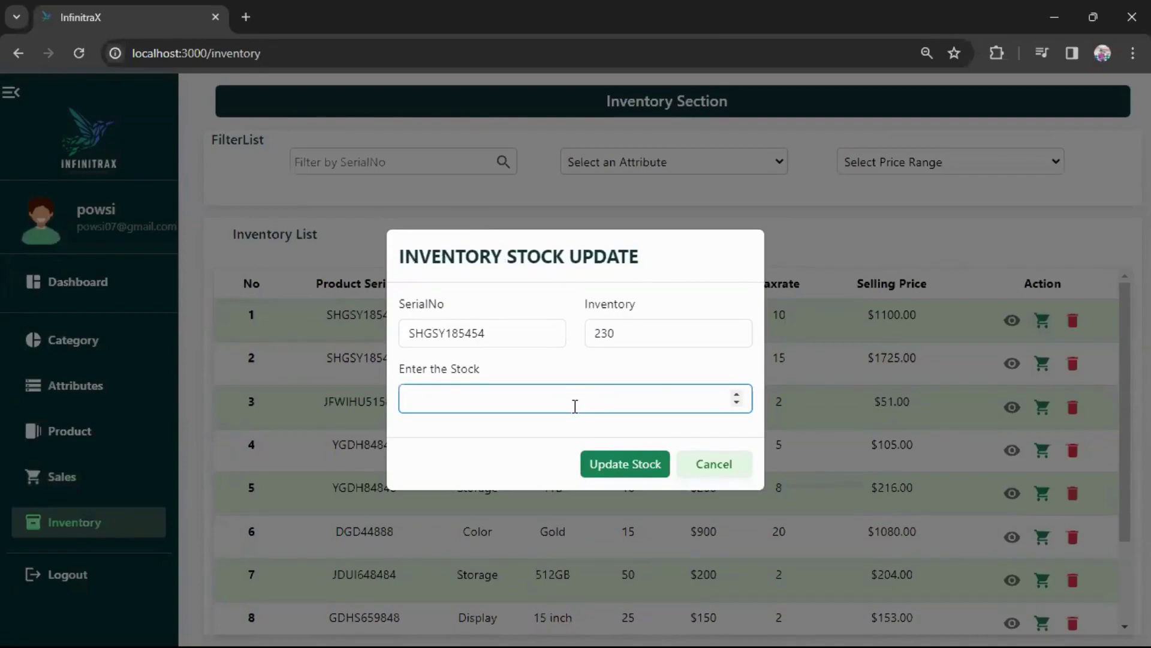
pyautogui.click(574, 406)
pyautogui.write('50')
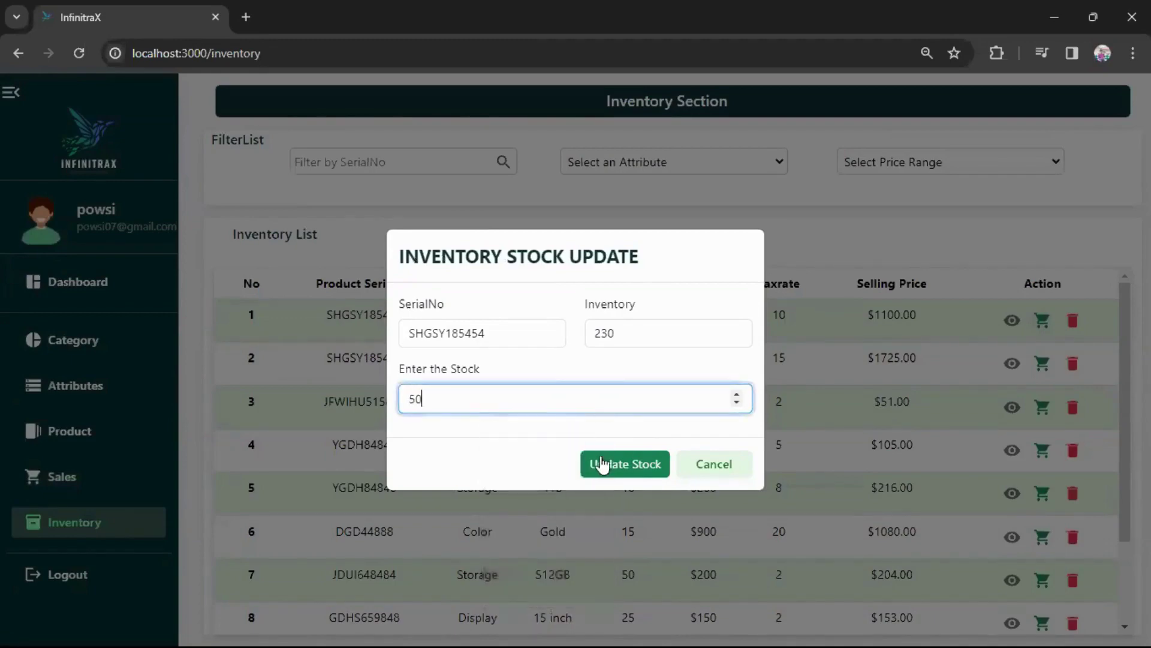
pyautogui.click(615, 464)
pyautogui.click(696, 422)
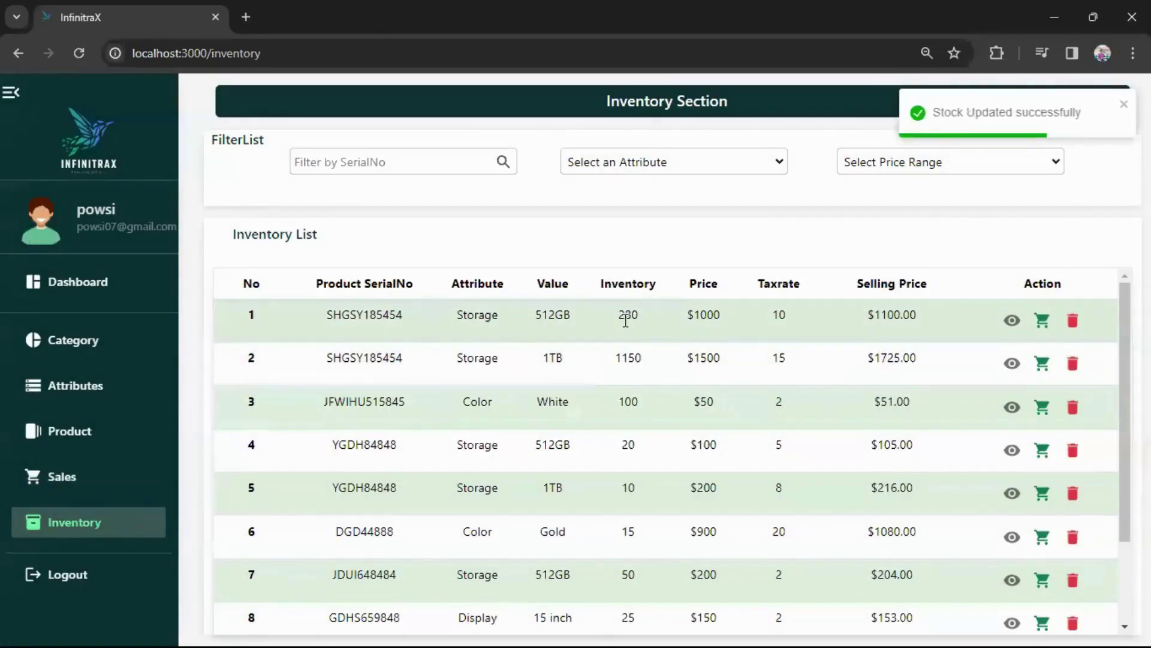
pyautogui.moveTo(620, 318); pyautogui.dragTo(640, 320)
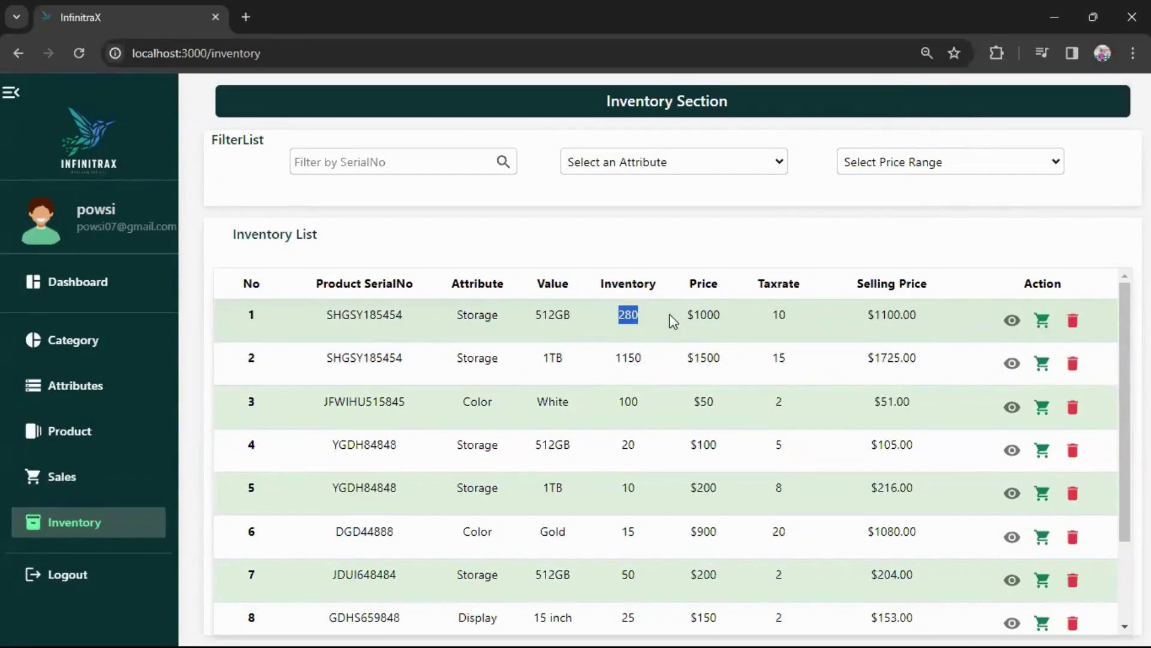
pyautogui.click(647, 321)
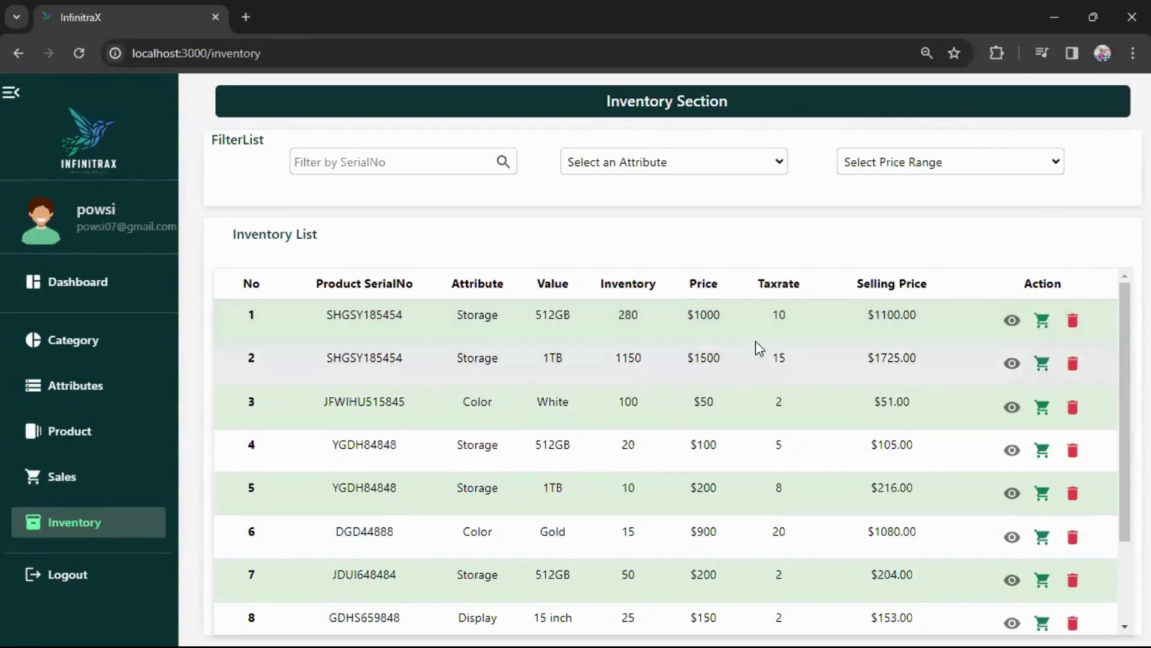
# Try the serial number, price range and attribute filters without applying any.
pyautogui.click(77, 478)
pyautogui.click(95, 524)
pyautogui.click(438, 163)
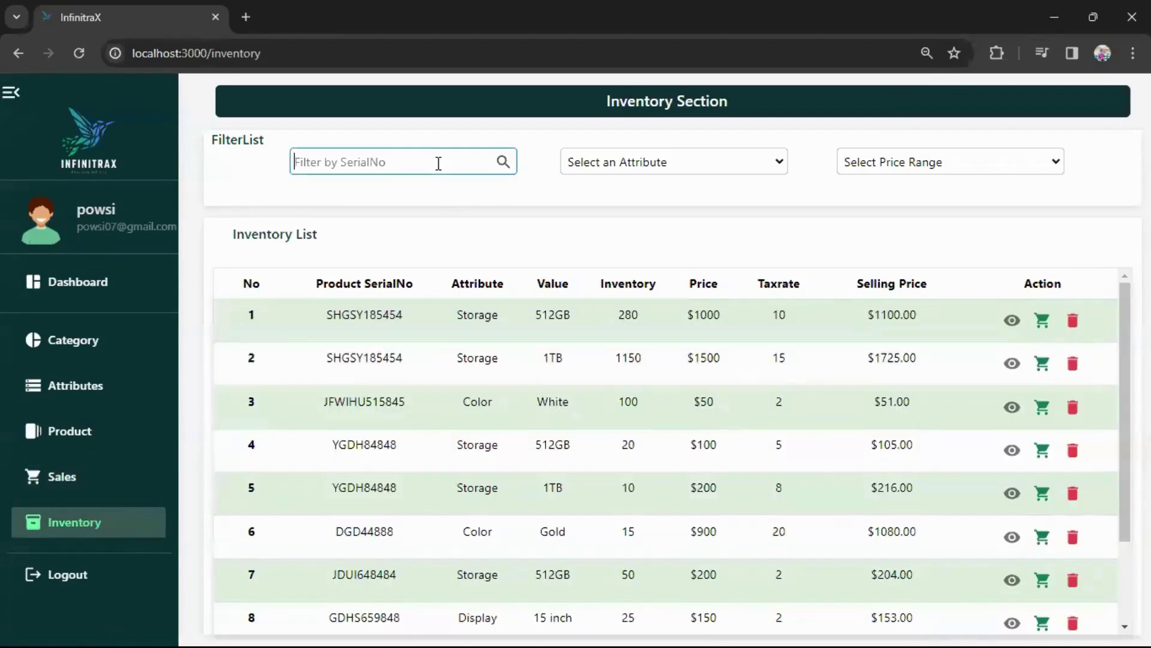
pyautogui.press('Tab')
pyautogui.click(848, 166)
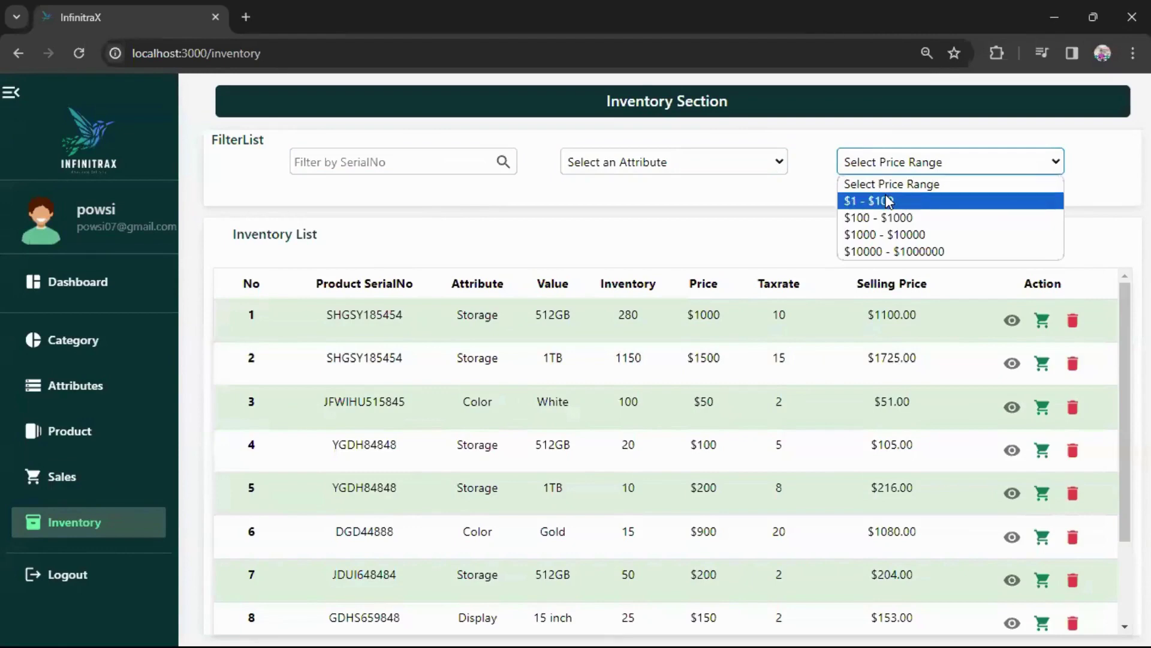
pyautogui.click(699, 162)
pyautogui.click(524, 216)
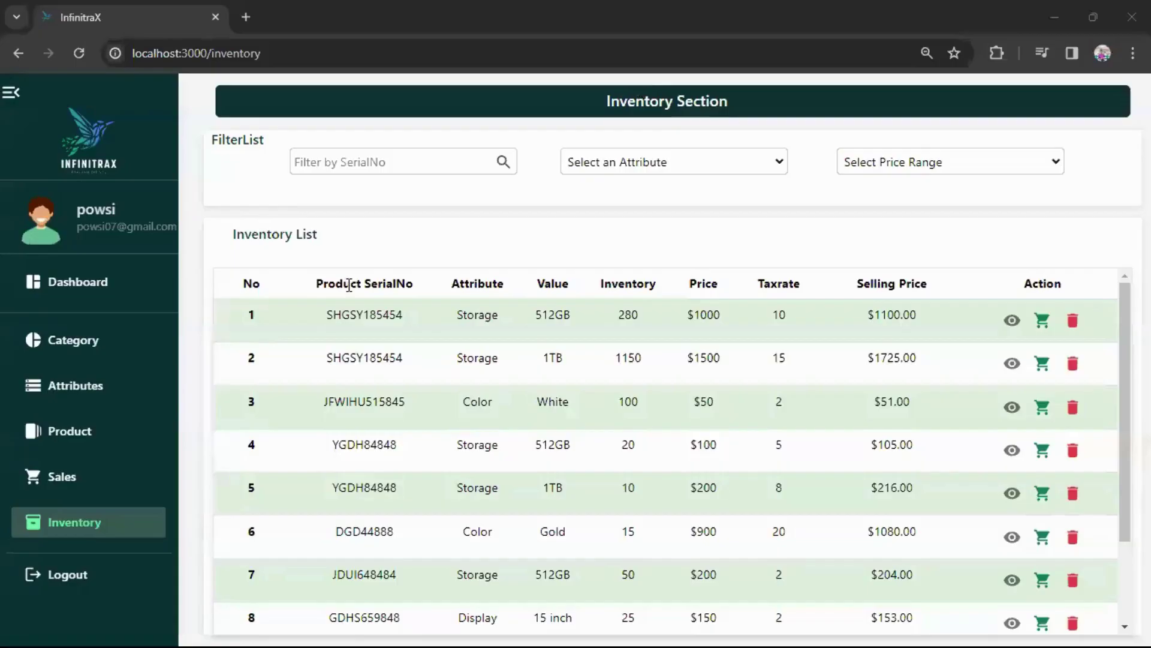
# In the Product list, cancel an accidental new product and open FSFS57575 for editing.
pyautogui.click(95, 442)
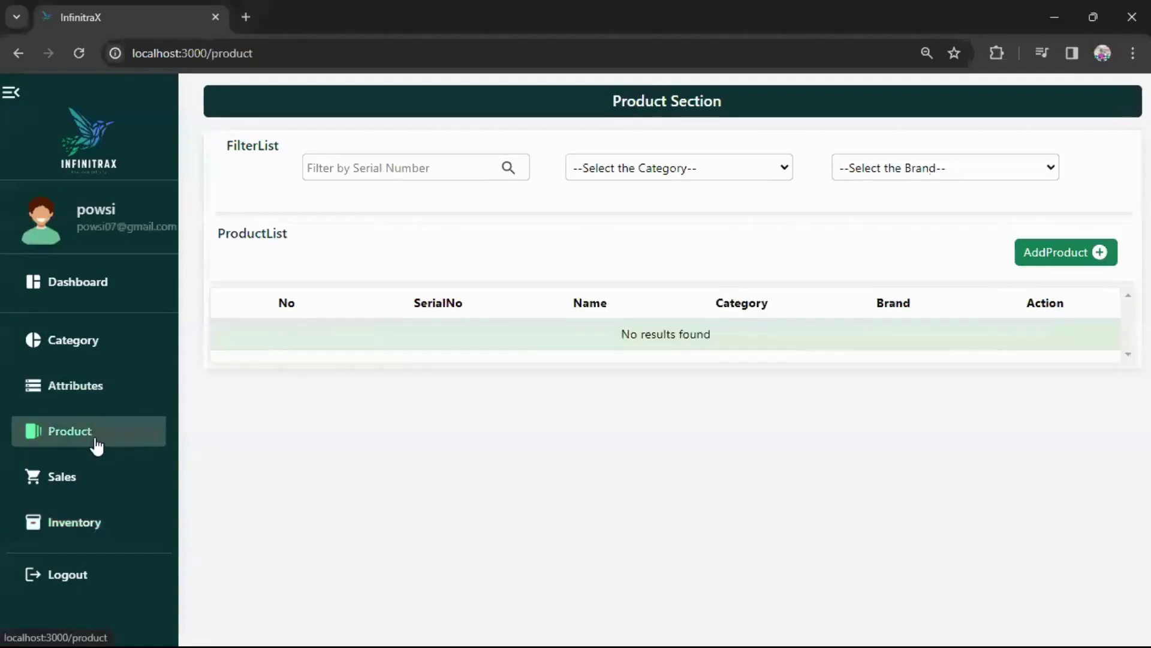
pyautogui.click(1030, 257)
pyautogui.click(1087, 540)
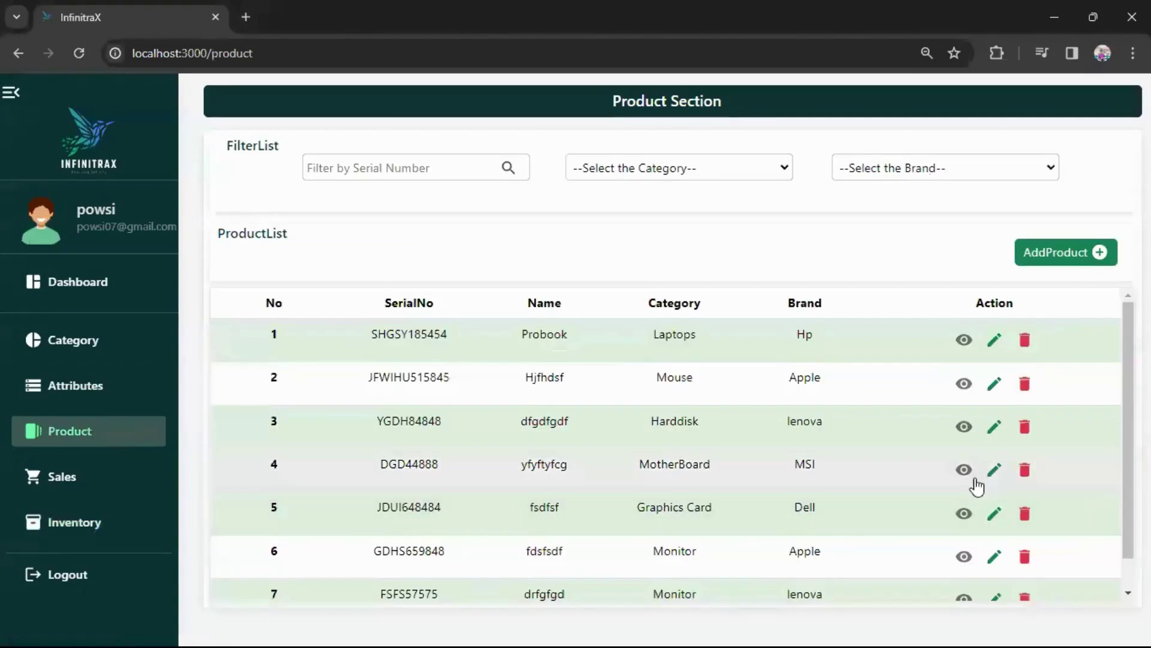
pyautogui.scroll(-1, 977, 487)
pyautogui.click(995, 569)
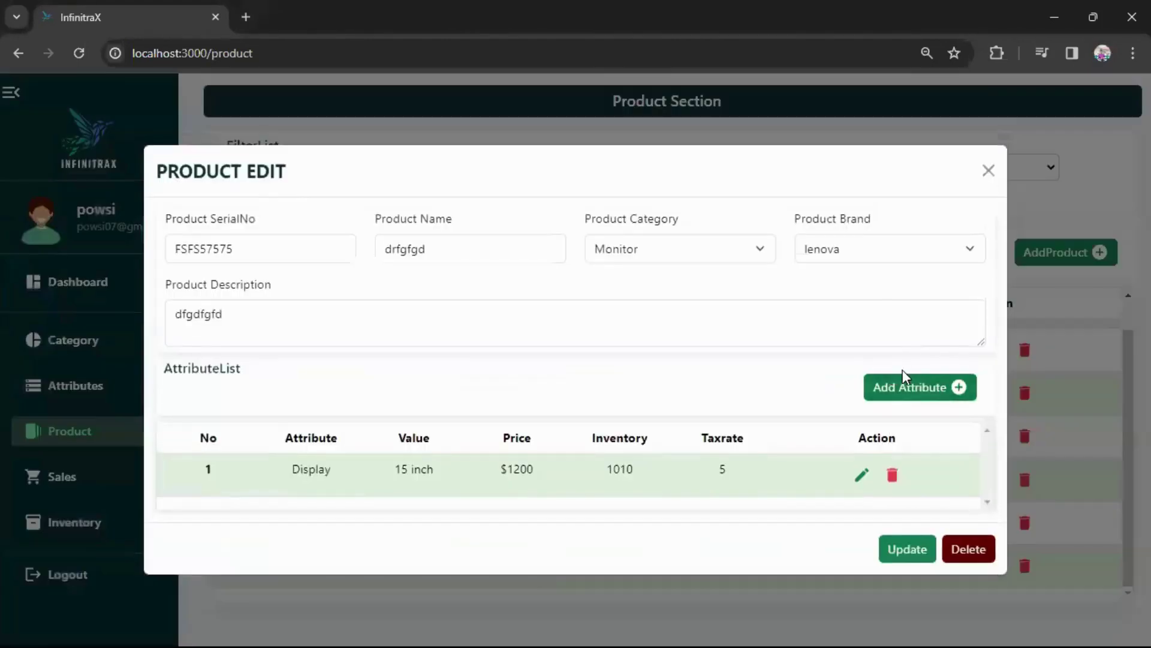
# Start a new attribute variant with Color set to White.
pyautogui.click(905, 386)
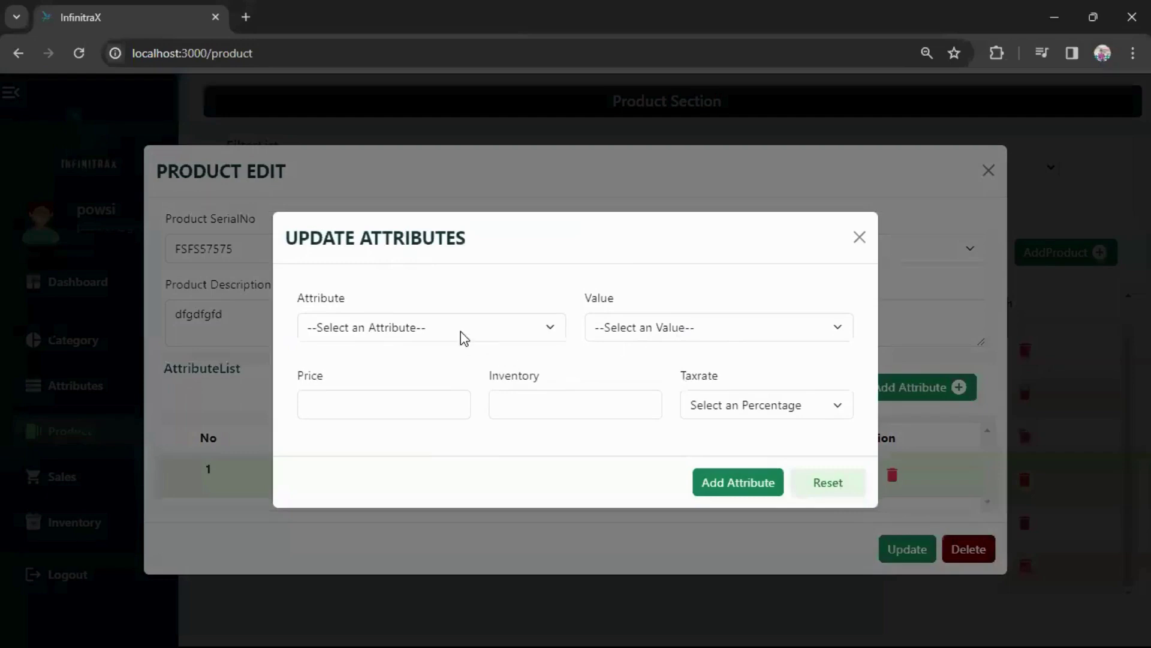
pyautogui.click(464, 338)
pyautogui.click(373, 366)
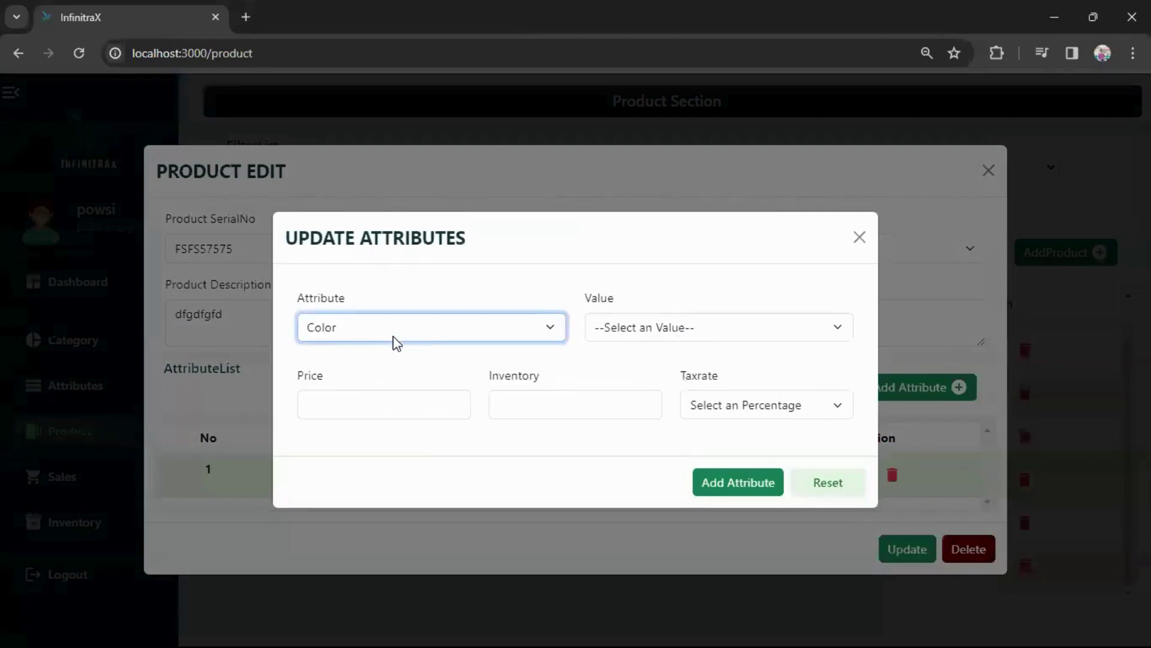
pyautogui.click(670, 329)
pyautogui.click(620, 365)
# Give it price 20, inventory 10 and 2% tax, add it, and close the edit windows.
pyautogui.click(435, 398)
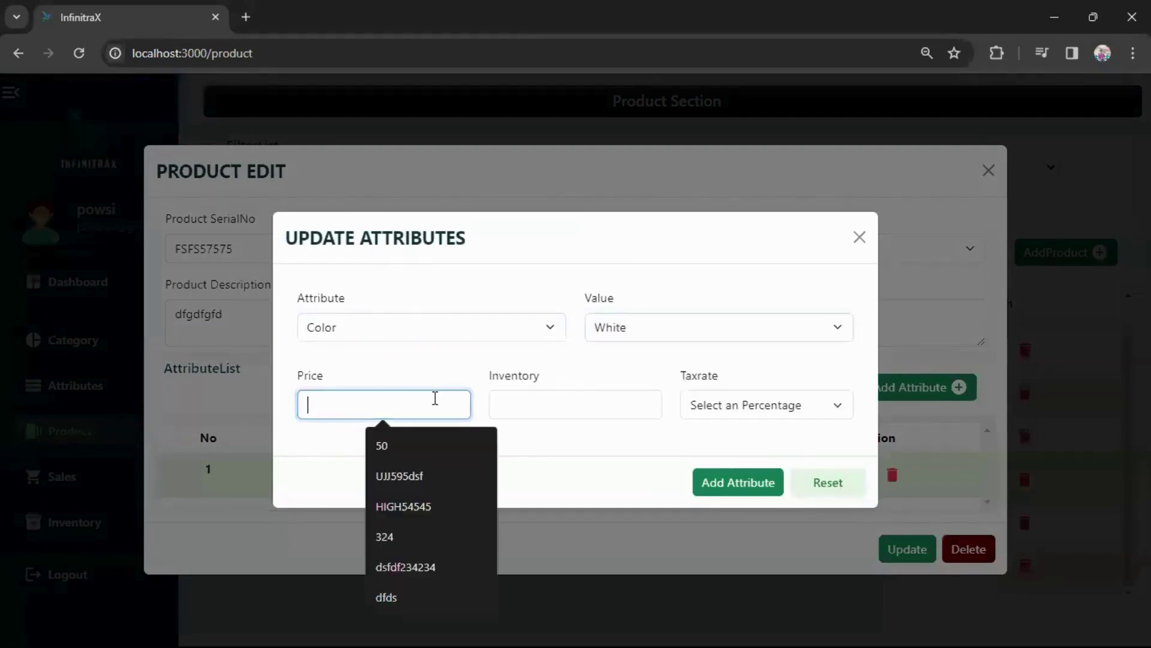
pyautogui.write('20')
pyautogui.click(576, 402)
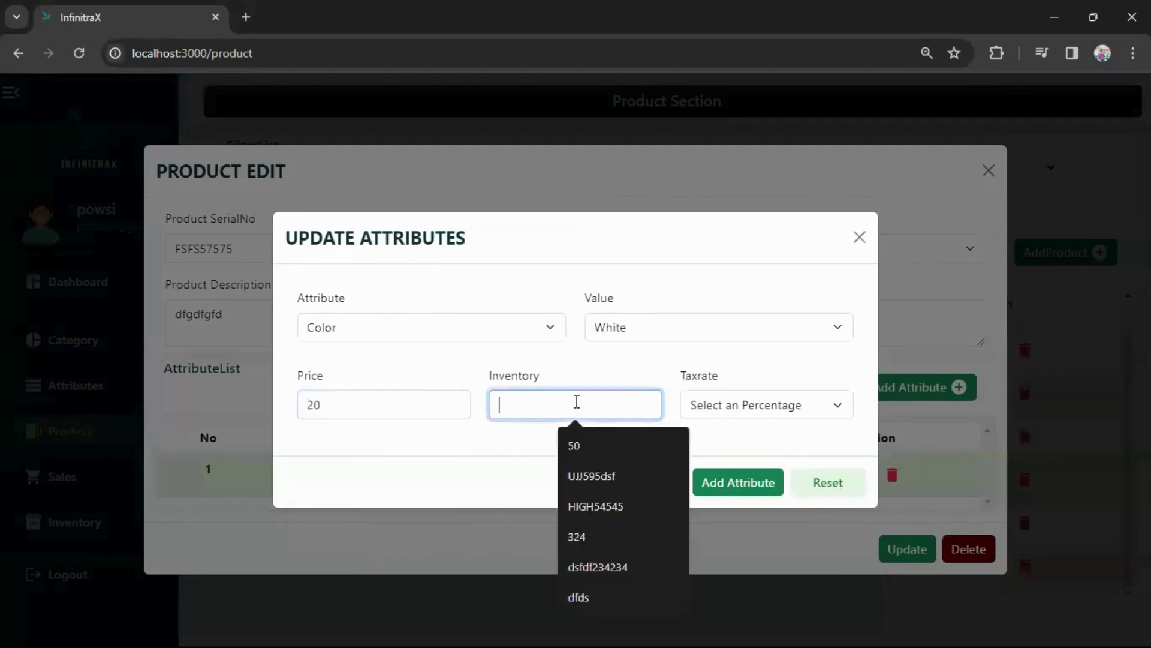
pyautogui.write('10')
pyautogui.click(755, 408)
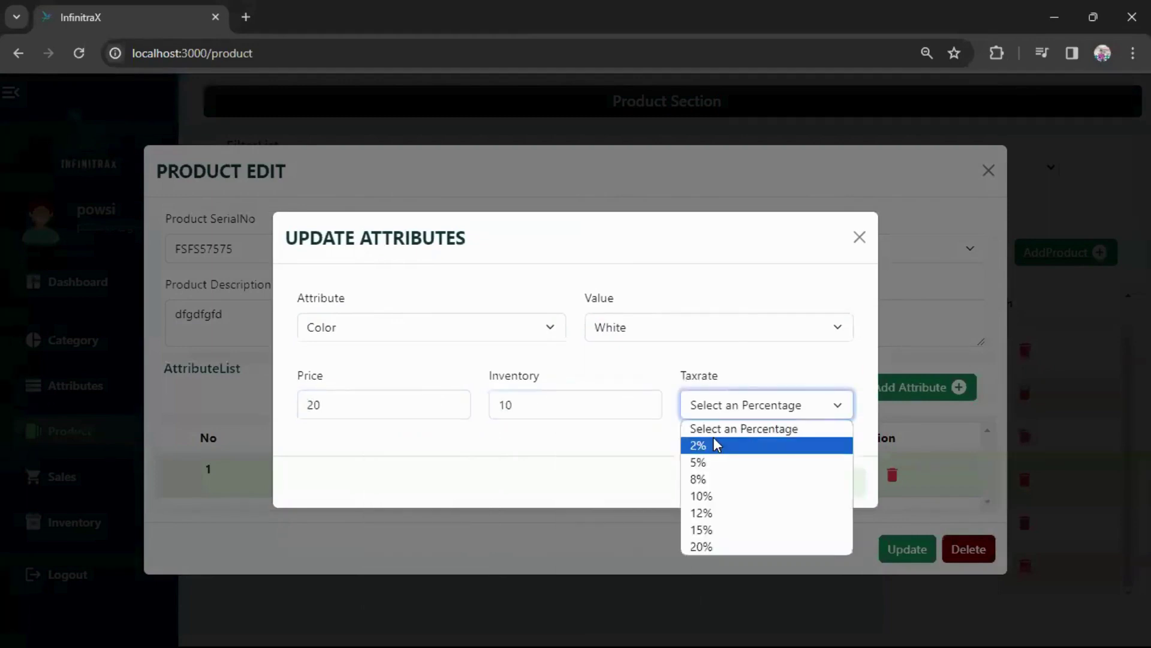
pyautogui.click(716, 442)
pyautogui.click(749, 484)
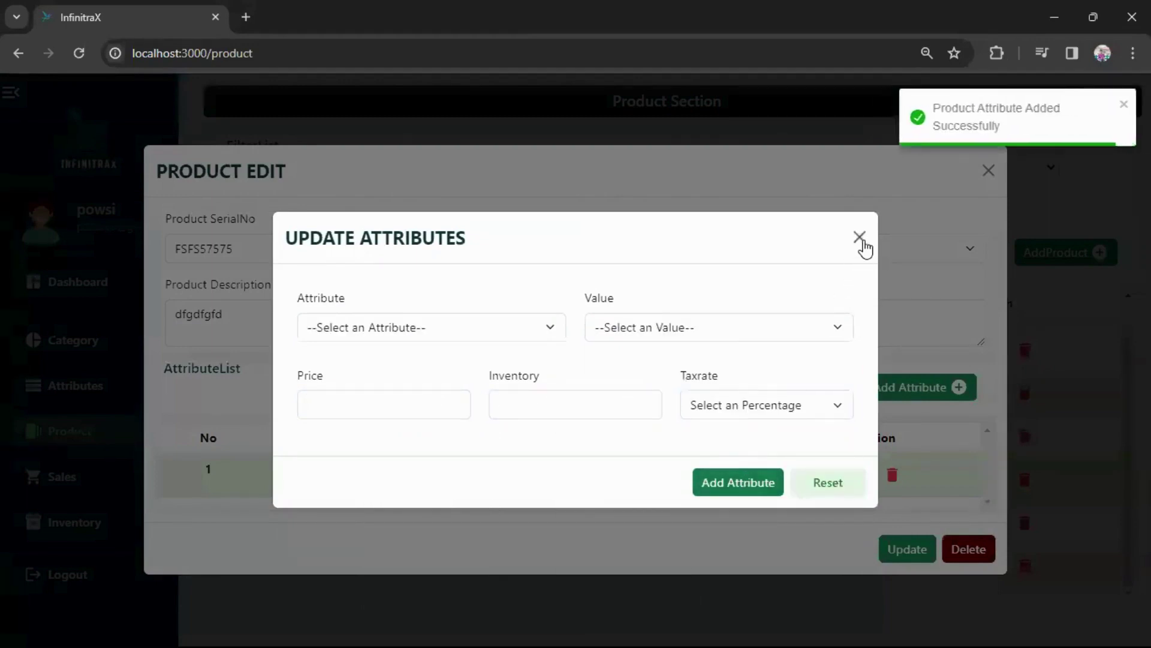
pyautogui.click(1036, 119)
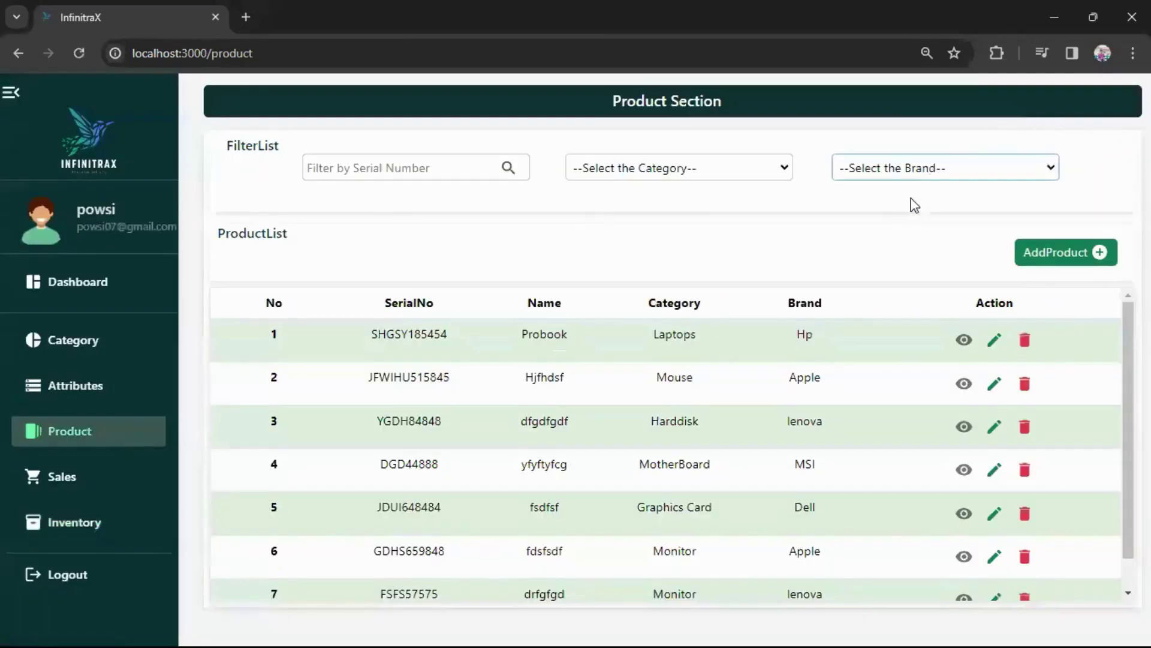
pyautogui.scroll(-1, 782, 394)
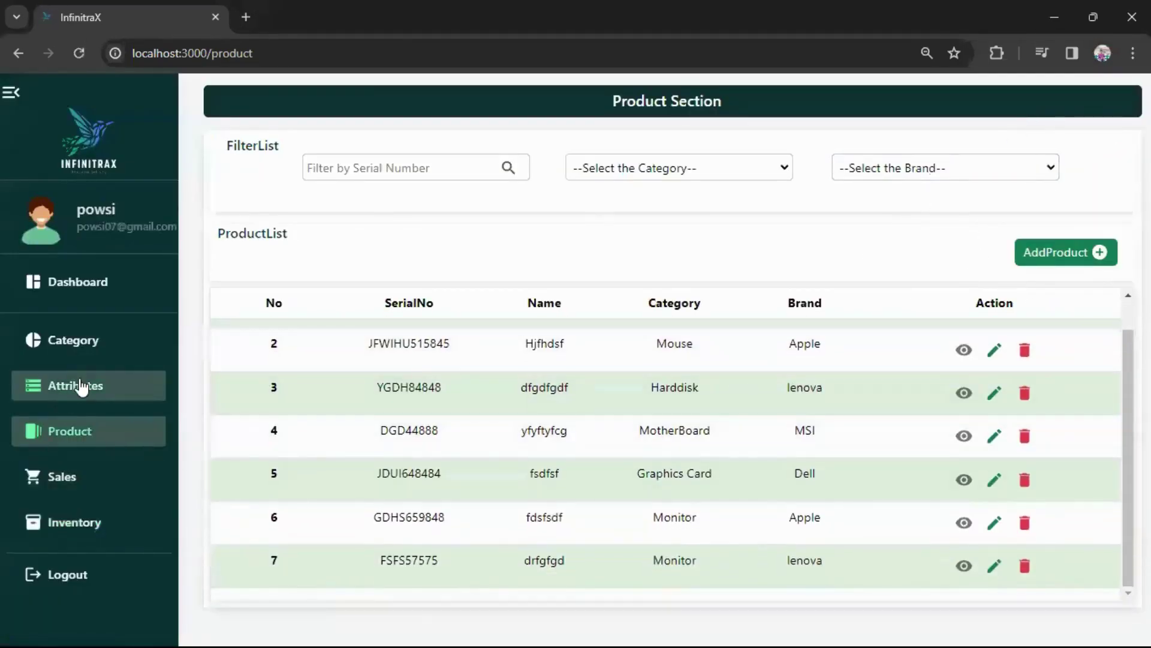
# Visit the Attributes, Dashboard, Product, Sales and Inventory pages, then log out.
pyautogui.click(81, 385)
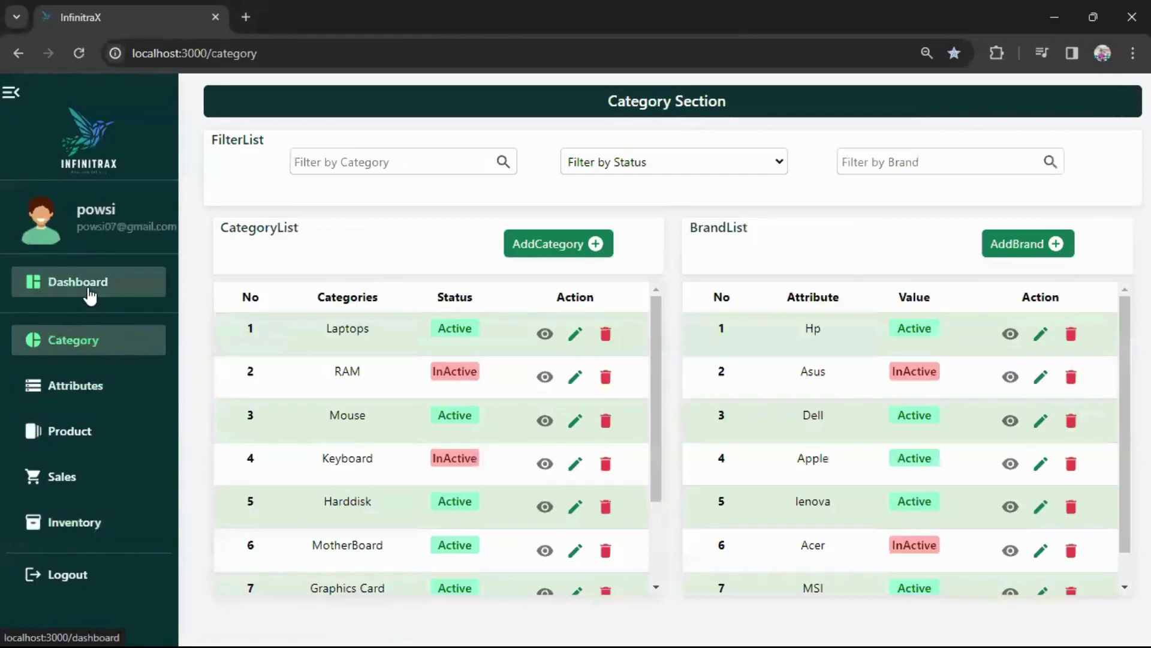
pyautogui.click(90, 289)
pyautogui.click(78, 387)
pyautogui.click(75, 430)
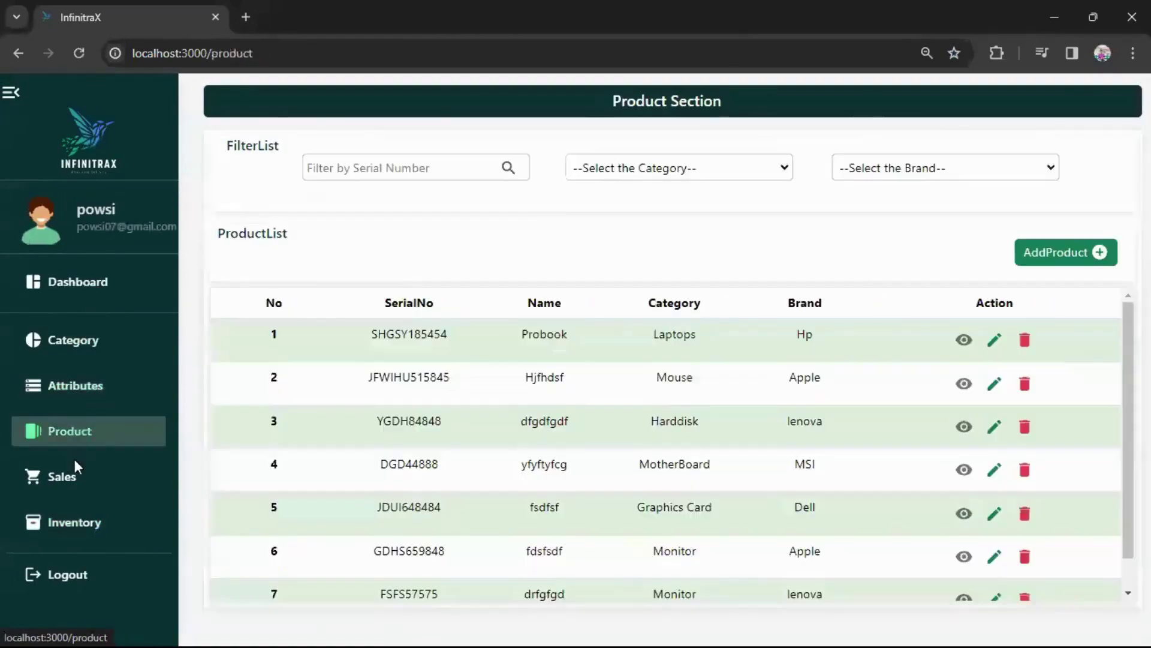
pyautogui.click(72, 476)
pyautogui.click(83, 522)
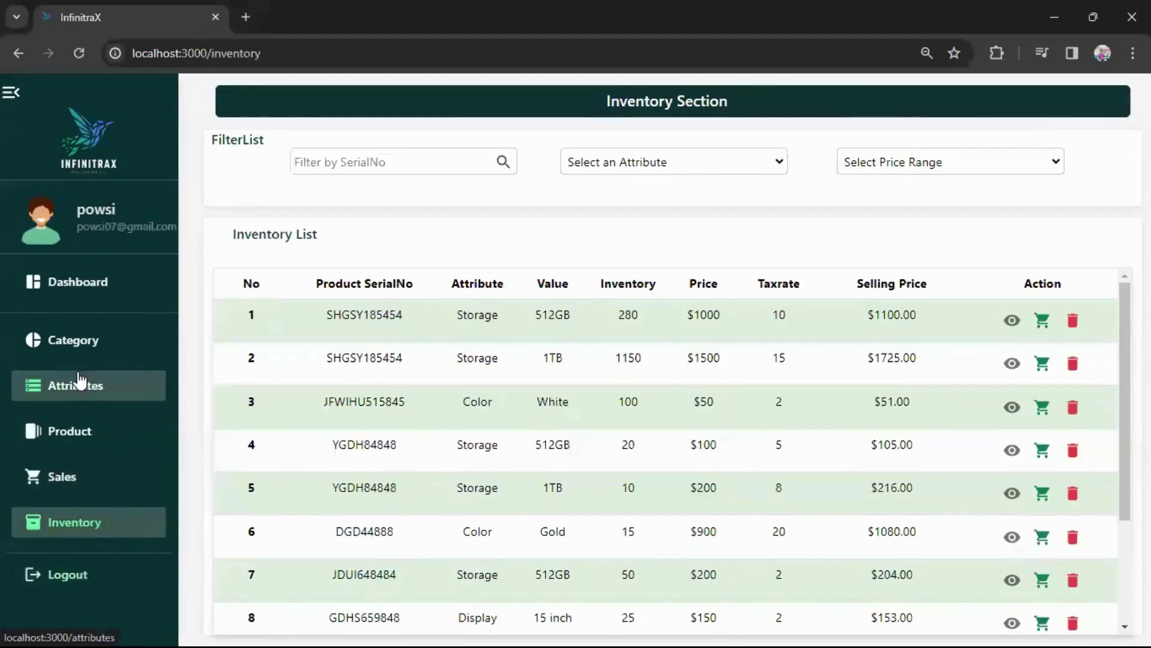
pyautogui.click(75, 575)
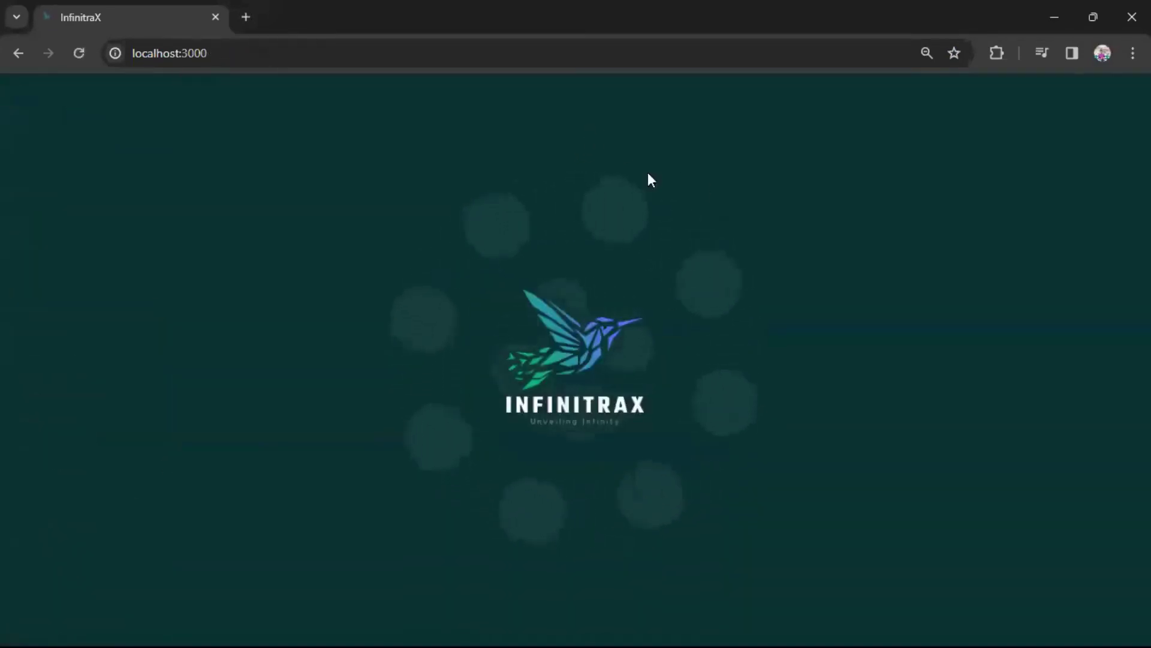